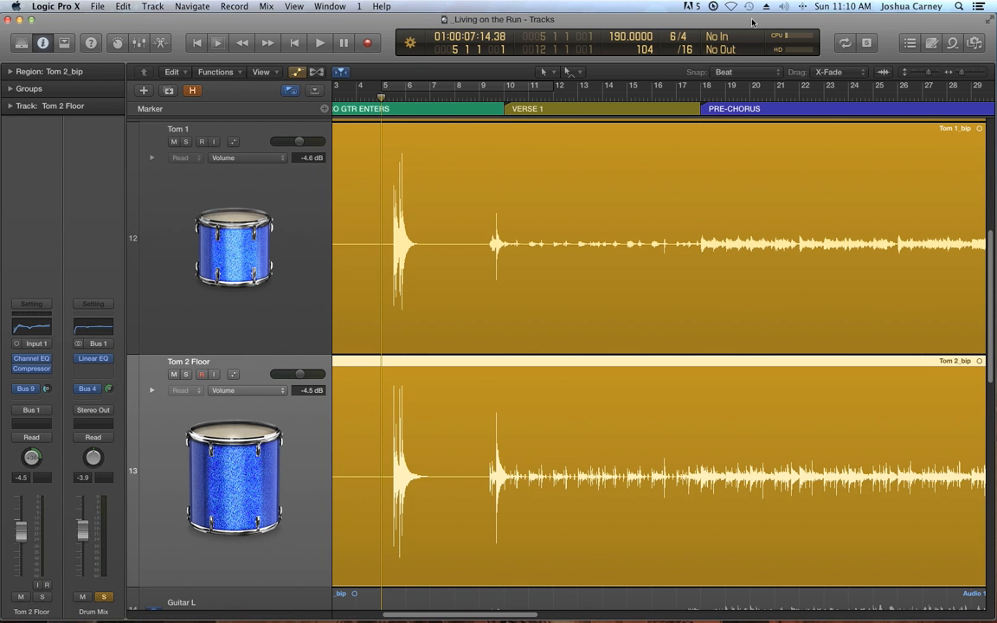
- Examine the Tom 1 and Tom 2 Floor waveforms across the whole song and up close around the hits before Verse 1
key("z")
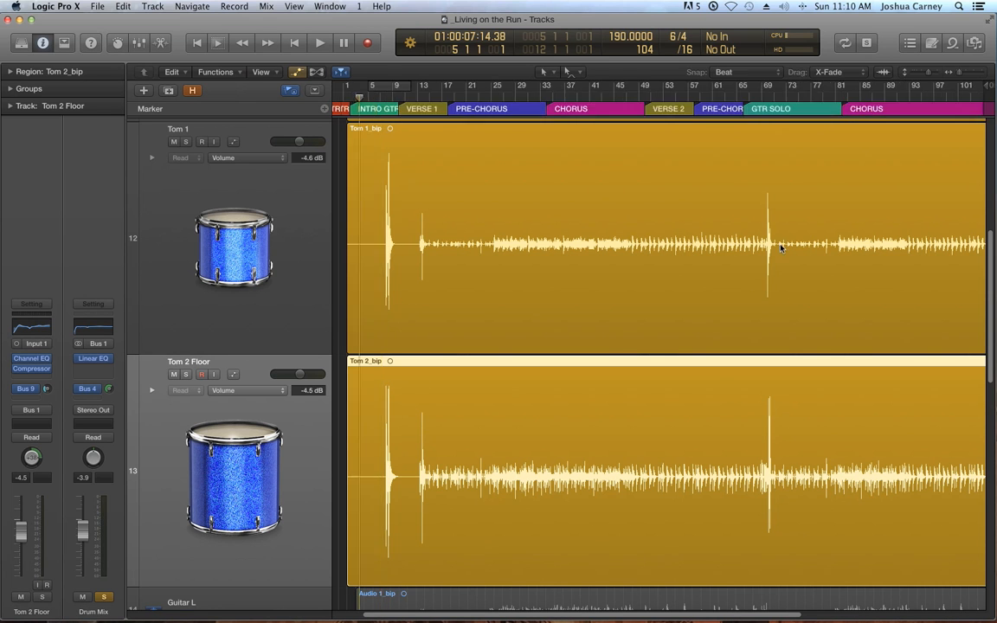
key("super+Left")
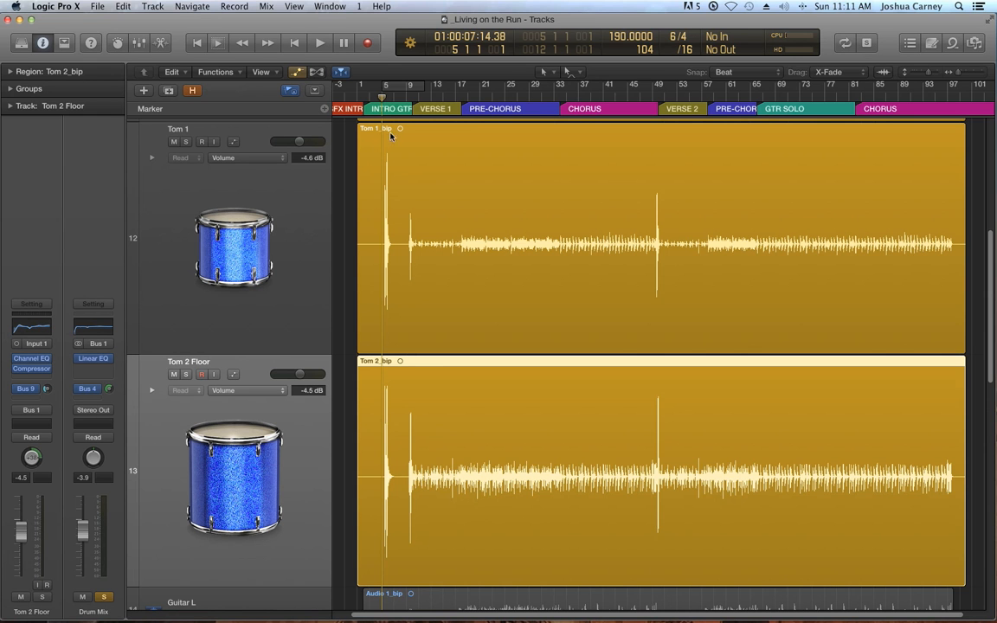
key("super+Right")
key("super+Right")
key("super+Right")
key("super+Right")
key("super+Right")
key("super+Right")
key("super+Right")
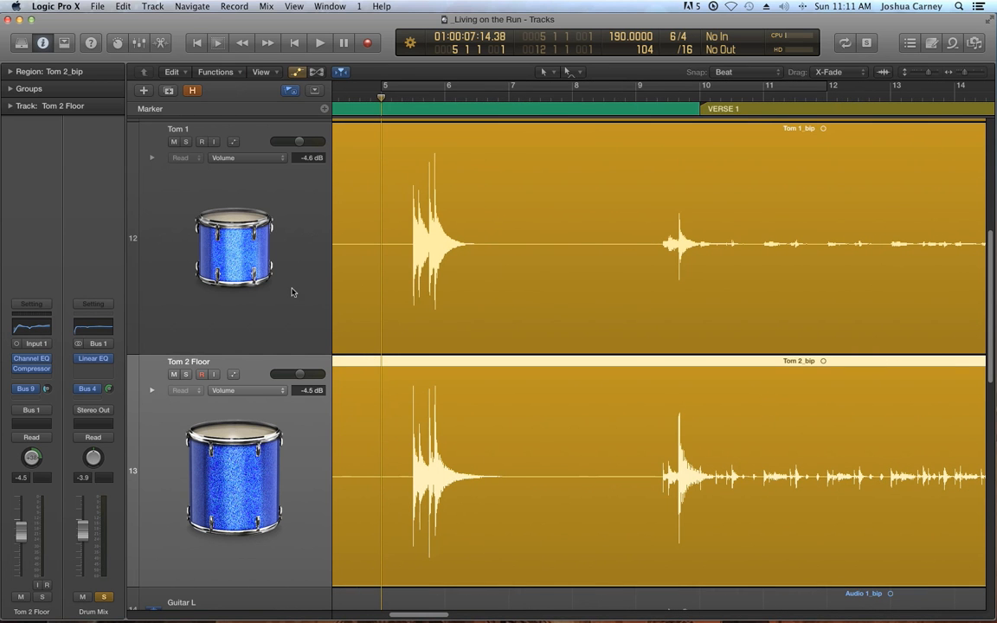
- Select the Tom 1 track and show its volume automation in the tracks area
left_click(256, 282)
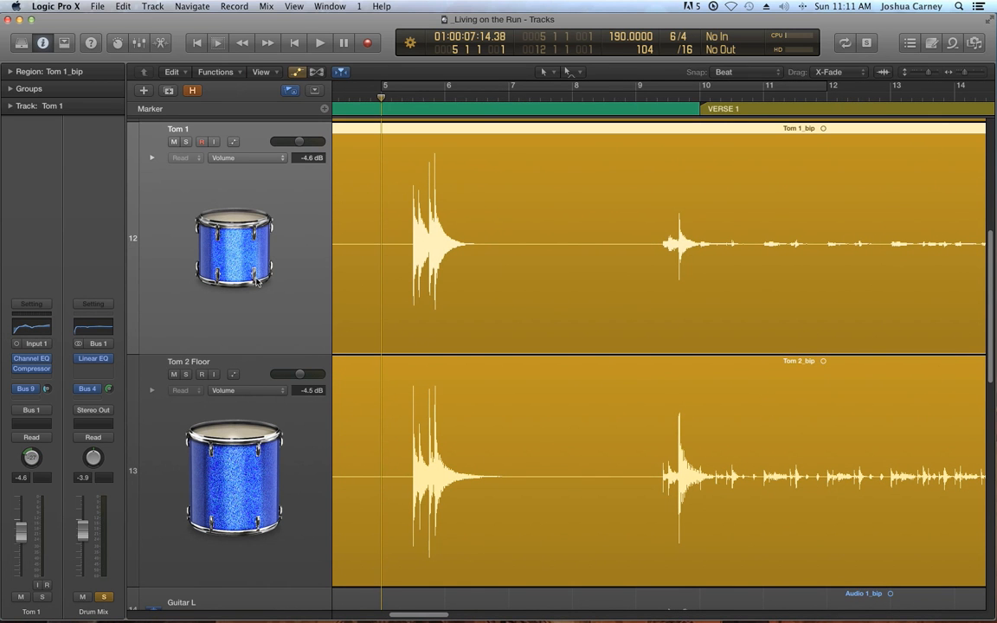
key("super+Up")
key("super+Up")
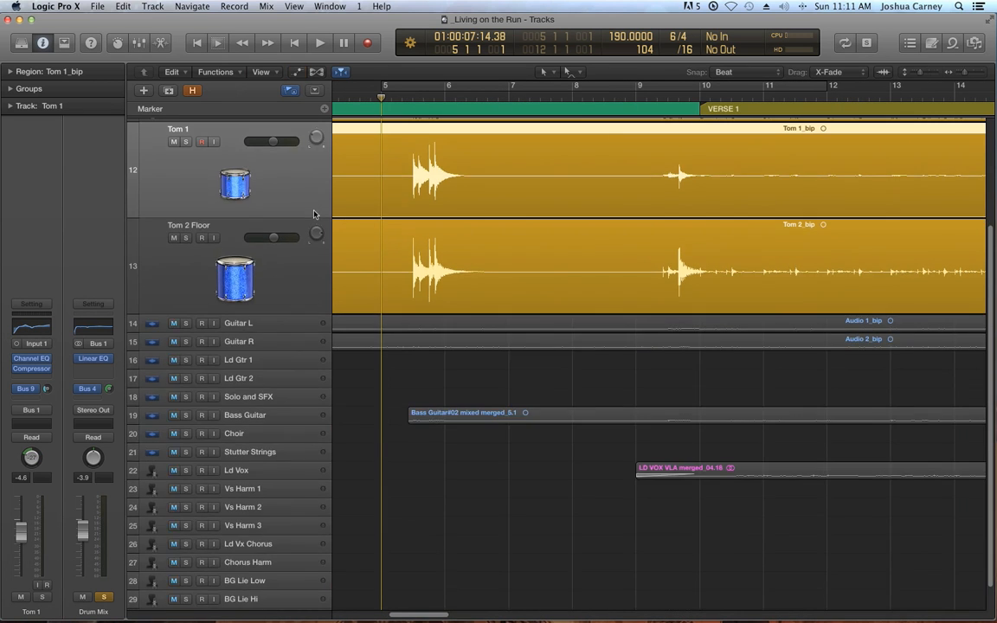
key("a")
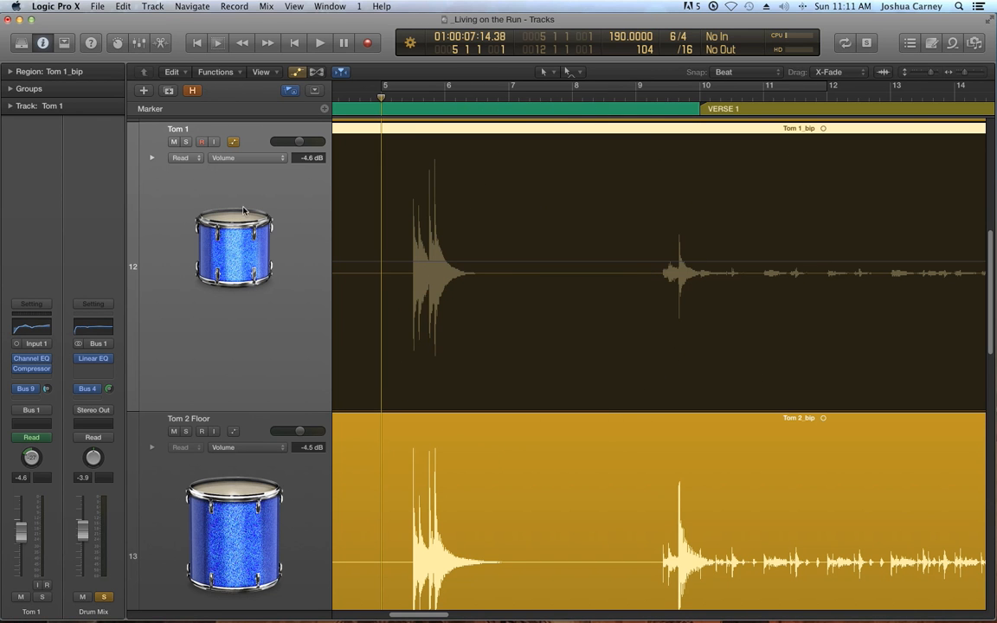
- Select the Tom 2 Floor track and enable its automation
scroll(492, 456, "down", 1)
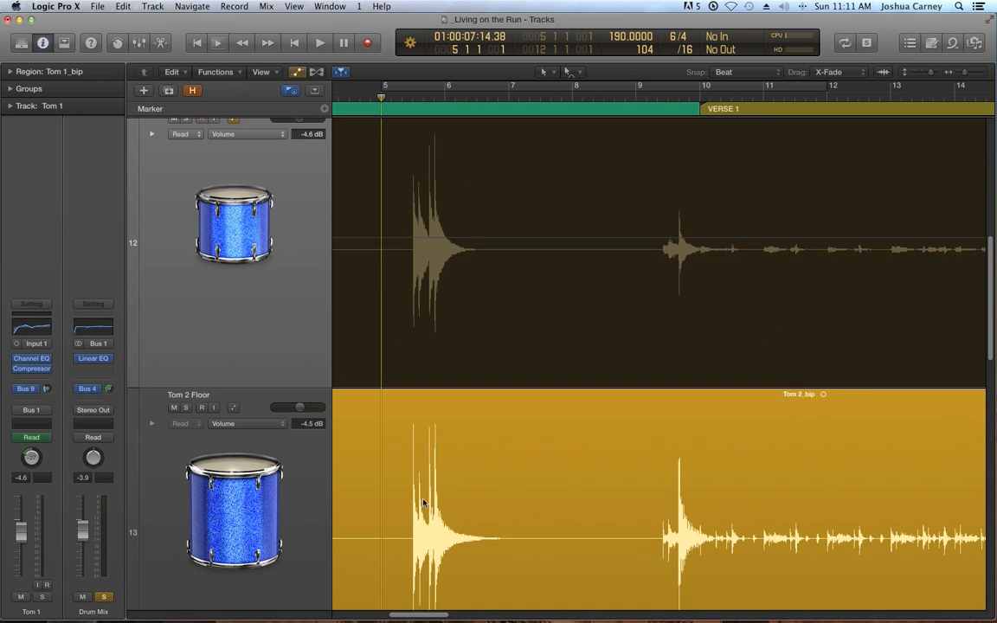
scroll(482, 472, "down", 3)
left_click(536, 463)
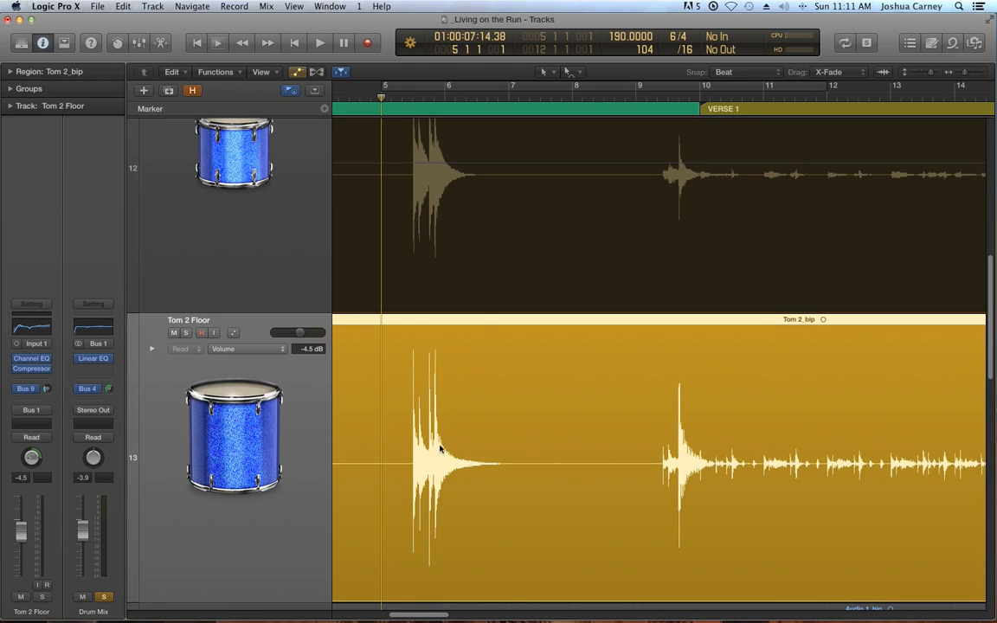
scroll(264, 338, "up", 2)
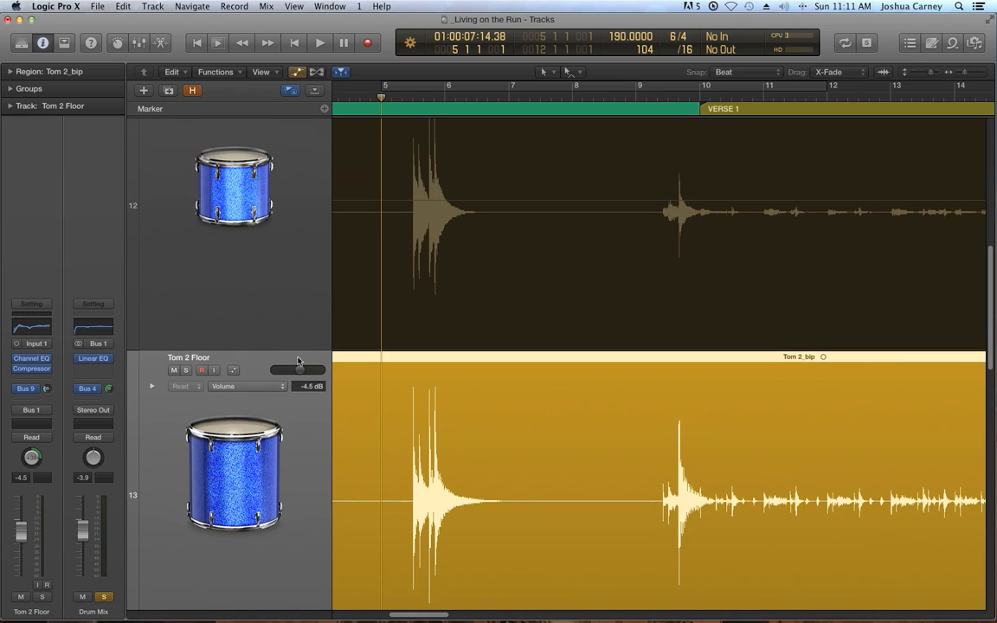
scroll(284, 240, "up", 2)
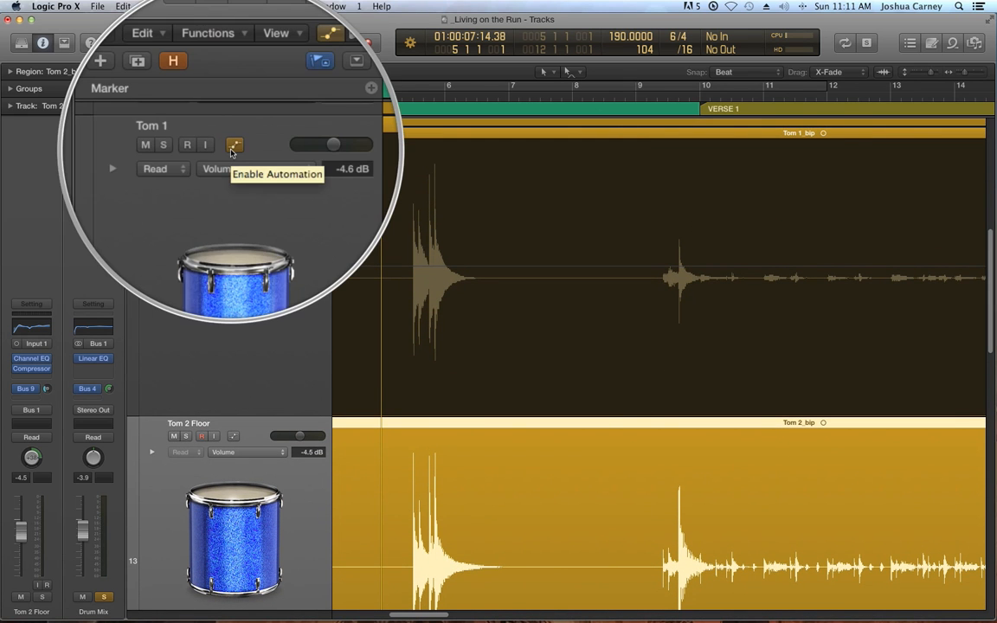
left_click(233, 436)
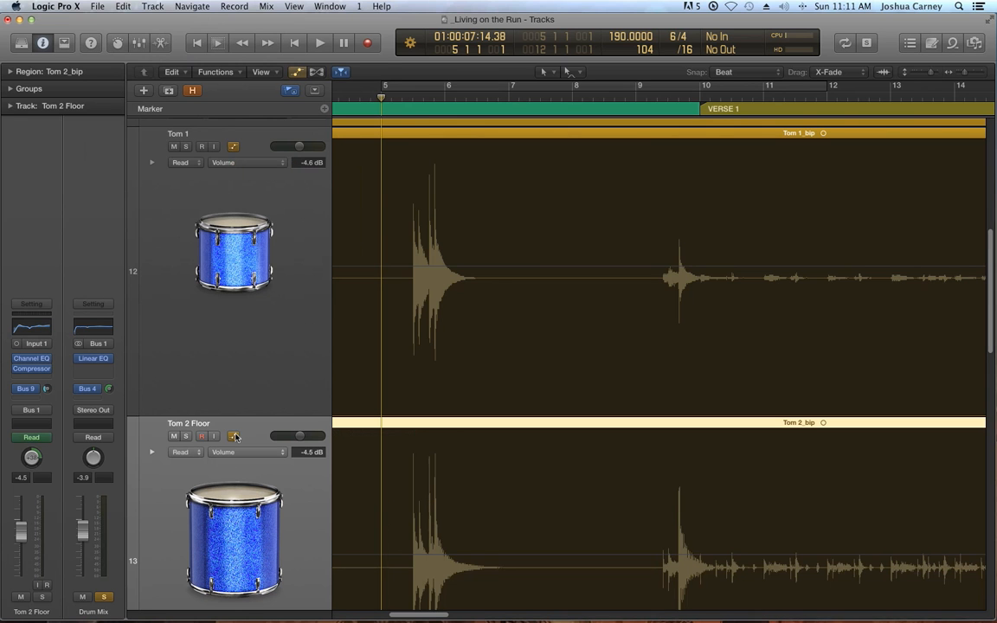
- Toggle Tom 1's automation off and back on, and view the available automation modes without changing Read
left_click(193, 310)
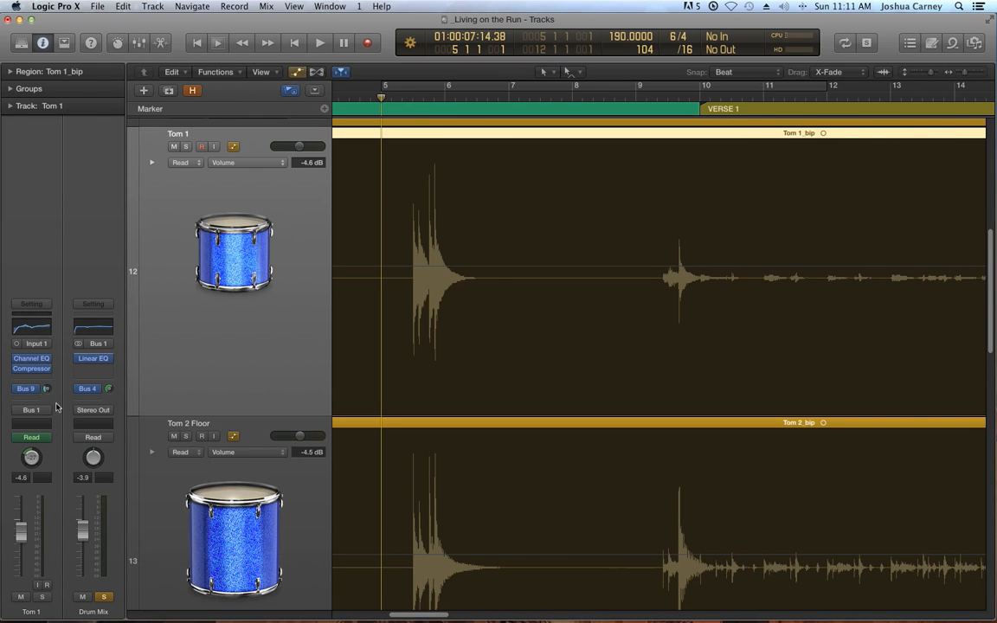
left_click(17, 436)
left_click(17, 436)
left_click(16, 436)
left_click(17, 436)
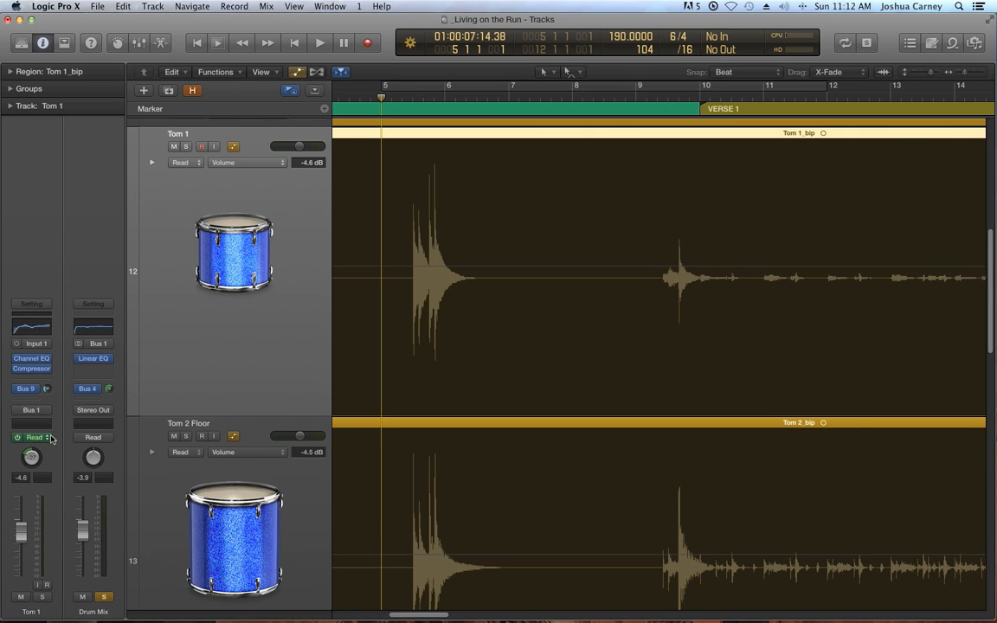
left_click(33, 437)
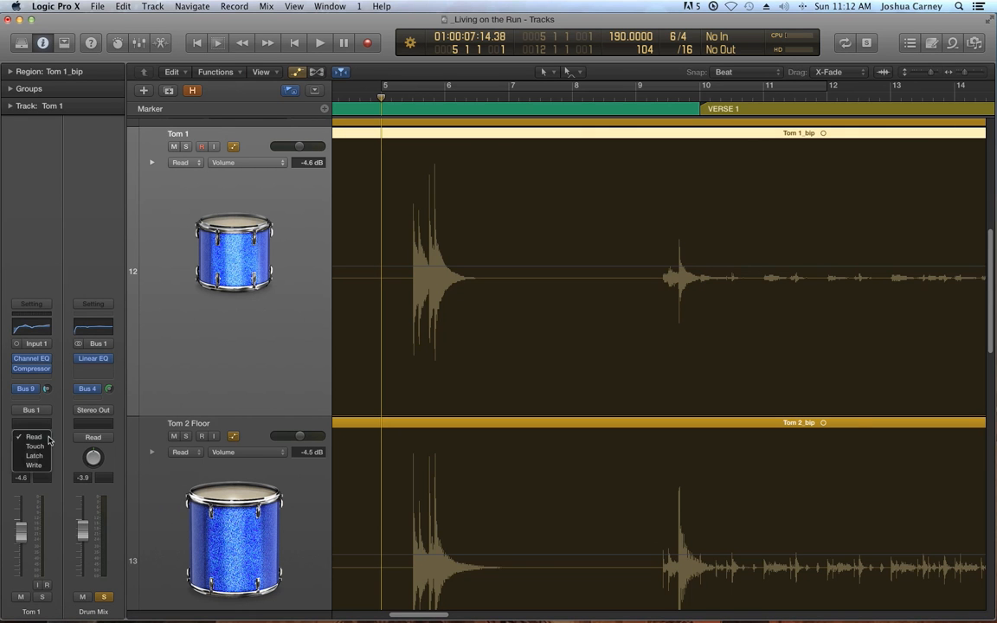
left_click(2, 460)
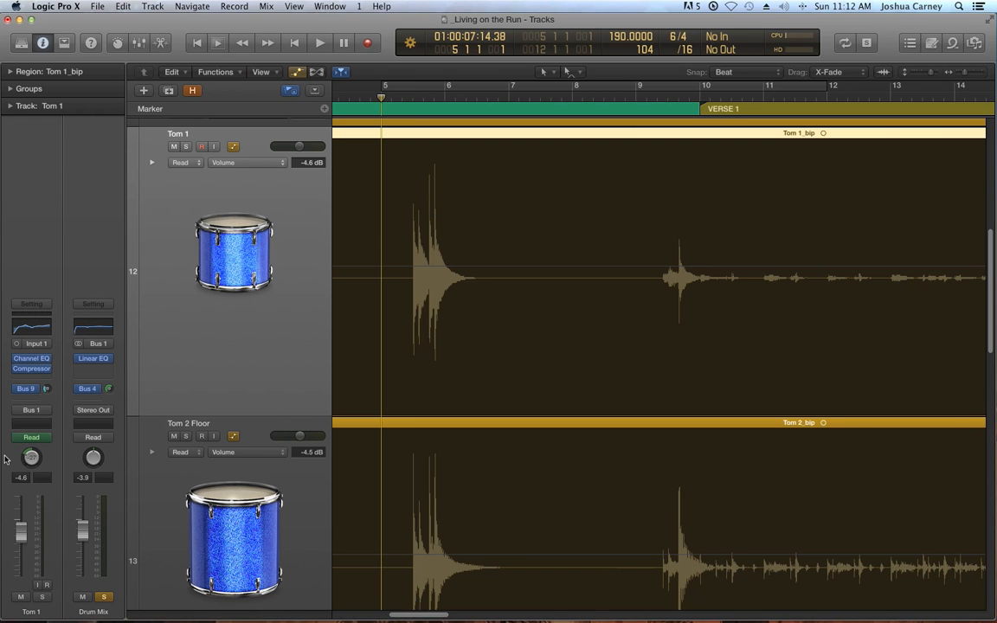
- Fit both tom tracks in view around the intro and Verse 1, and move the playhead to bar 4, beat 5
scroll(688, 391, "down", 2)
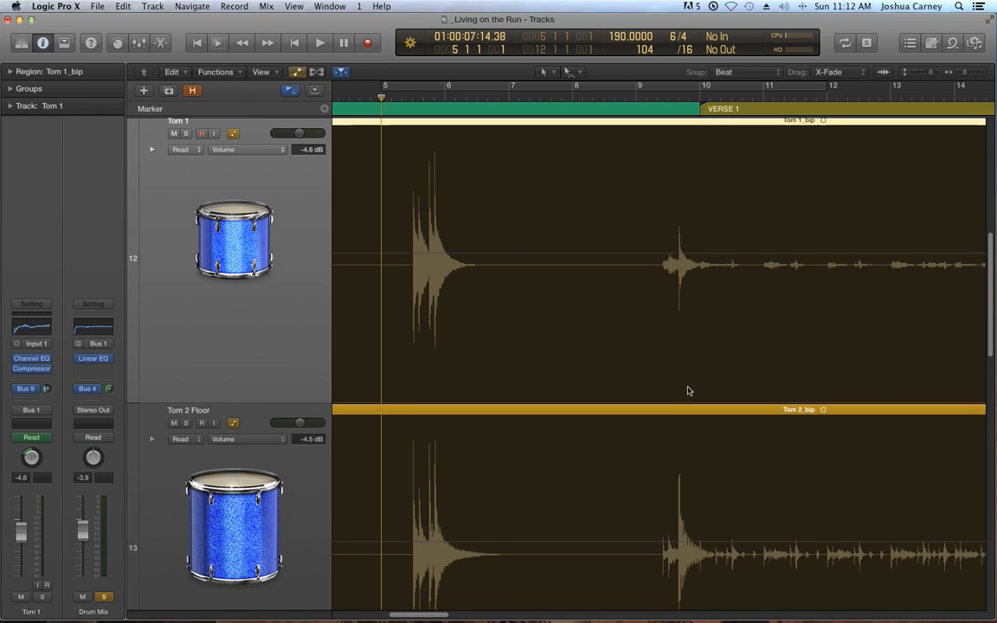
left_click(958, 73)
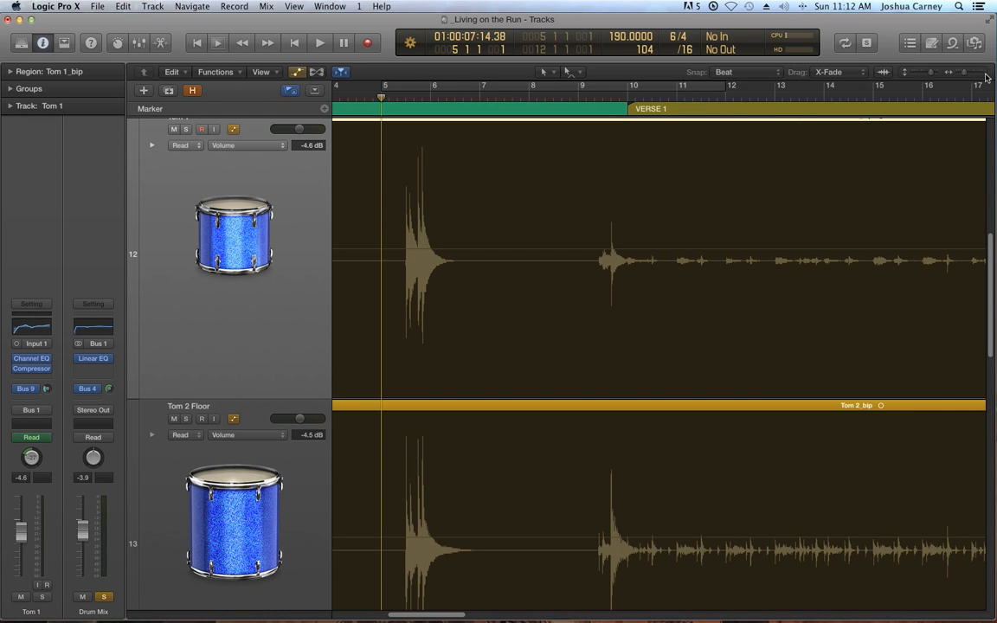
left_click(918, 74)
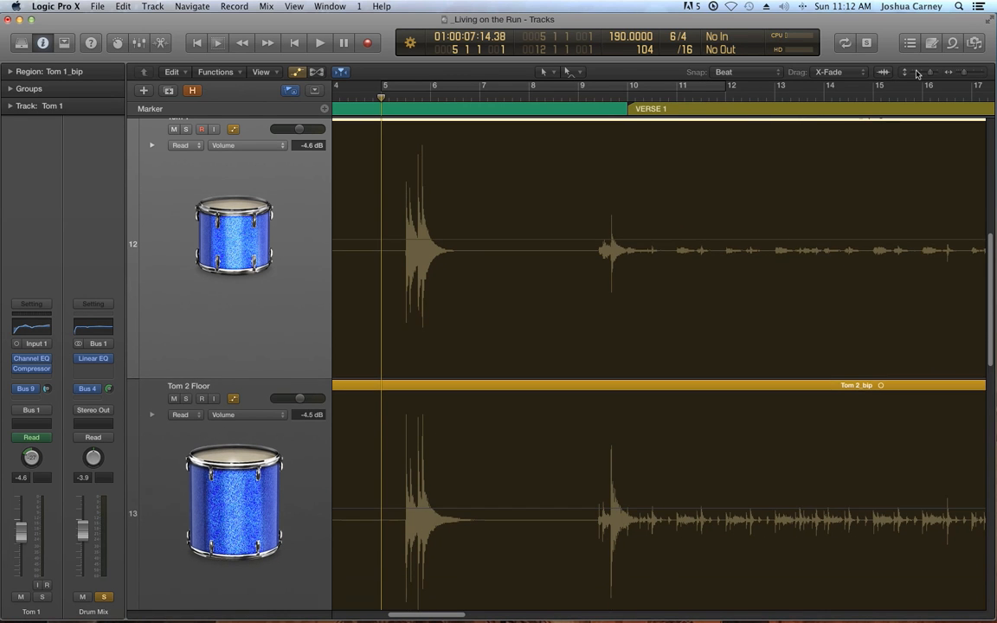
left_click(917, 74)
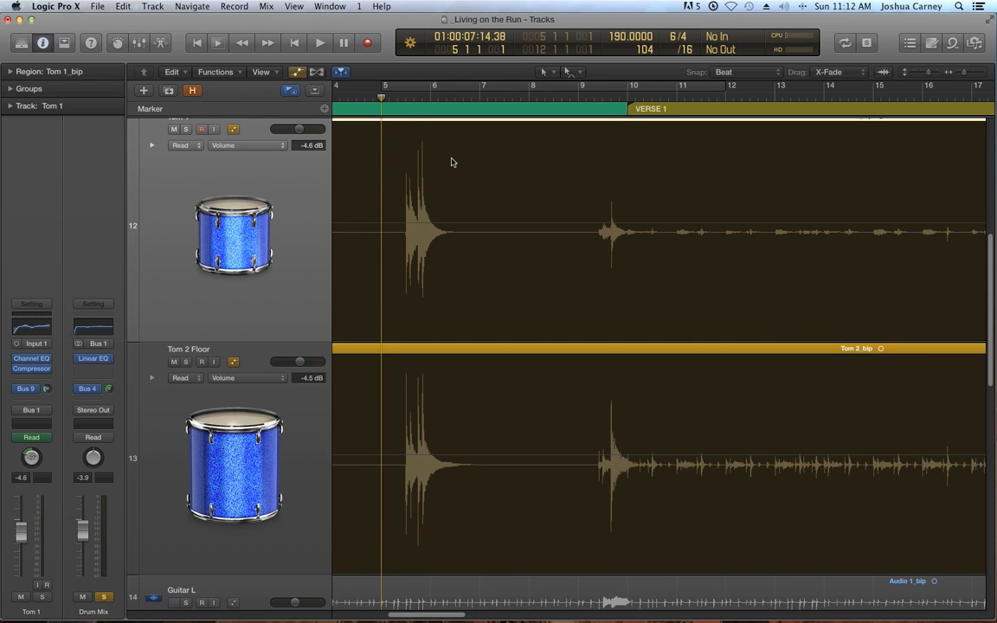
left_click(363, 99)
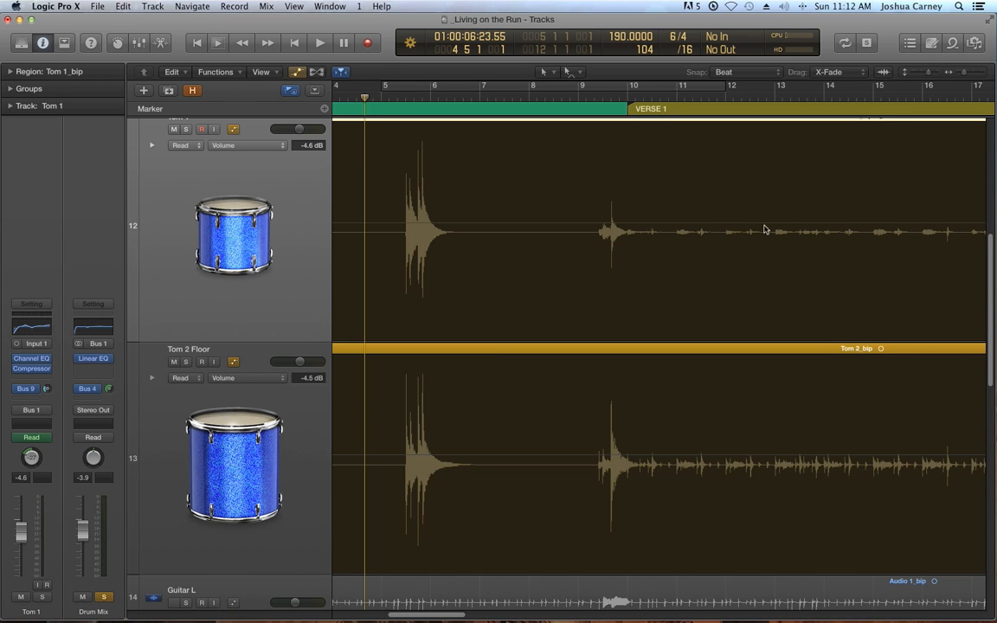
- Add volume automation points on Tom 1 just after bar 10 and near bar 11, lowering the second to about -15.8 dB
left_click(631, 228)
left_click(633, 223)
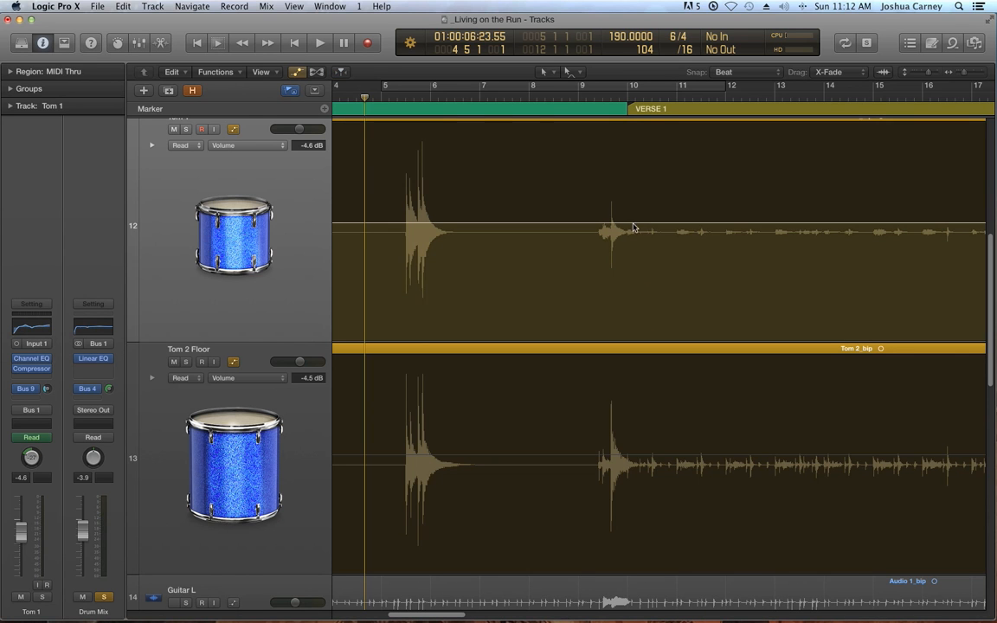
left_click(675, 223)
left_click_drag(675, 222, 717, 284)
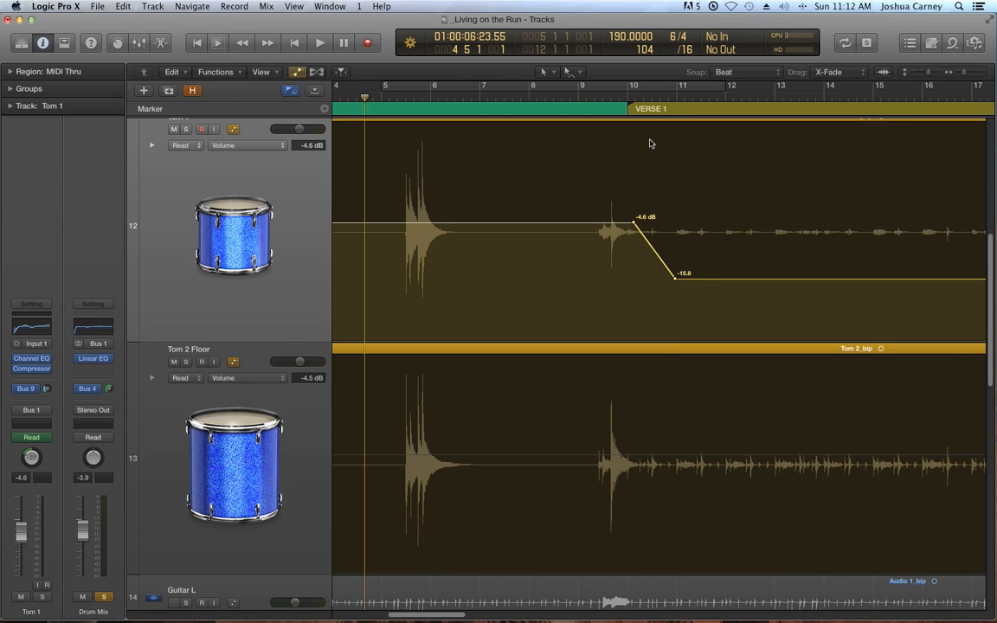
- Turn on Snap Automation, and move Tom 1's two volume points to the start and middle of bar 10
left_click(983, 73)
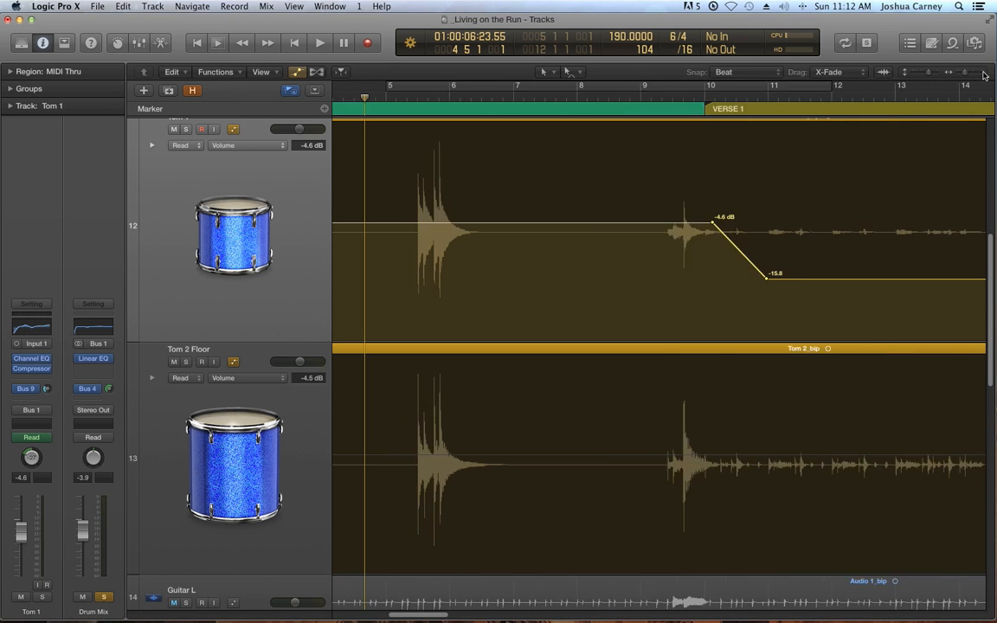
left_click(733, 75)
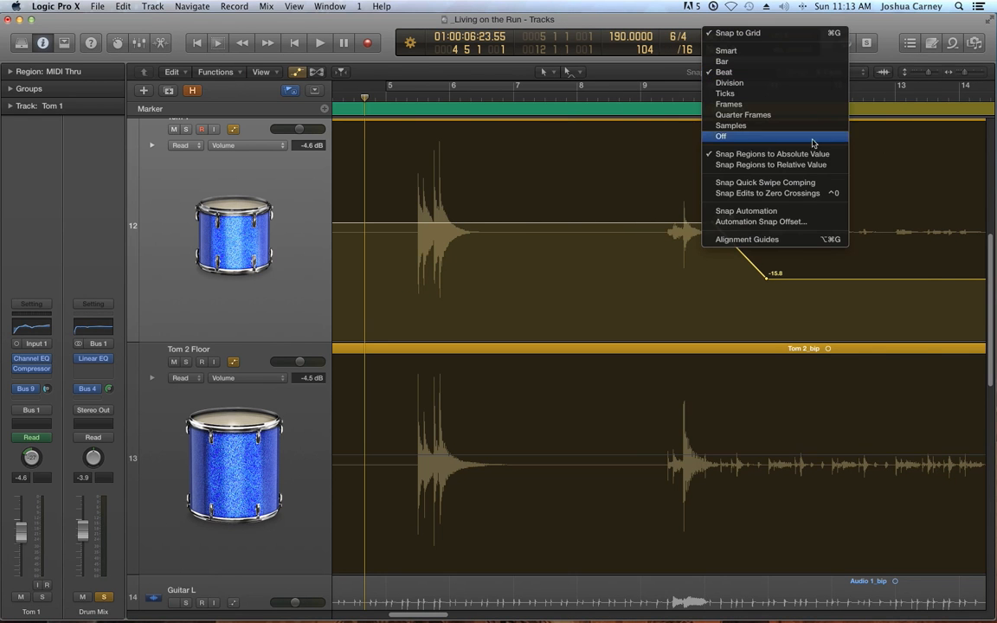
left_click(752, 213)
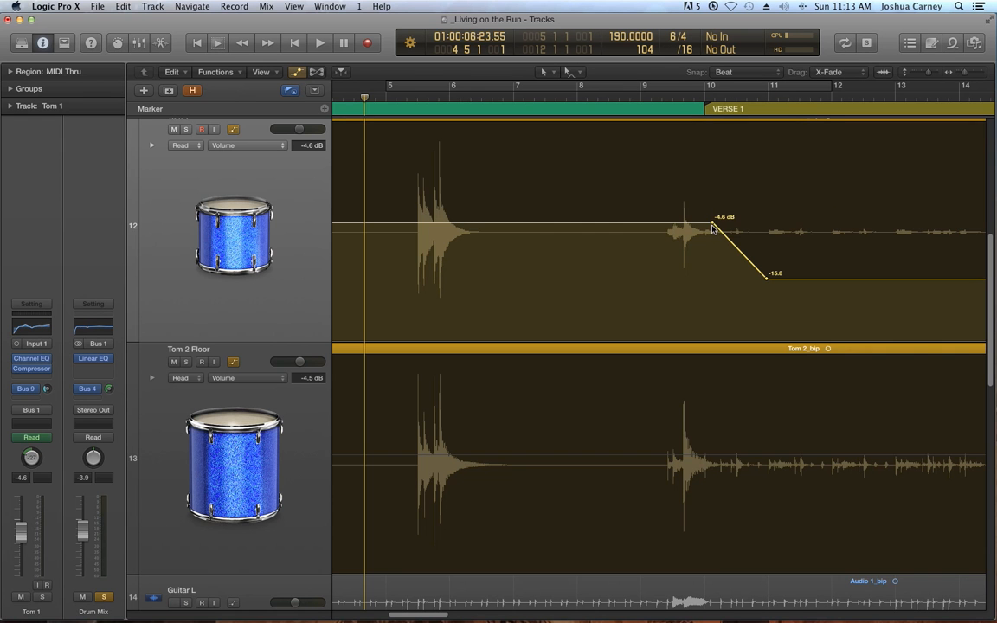
left_click_drag(713, 226, 703, 223)
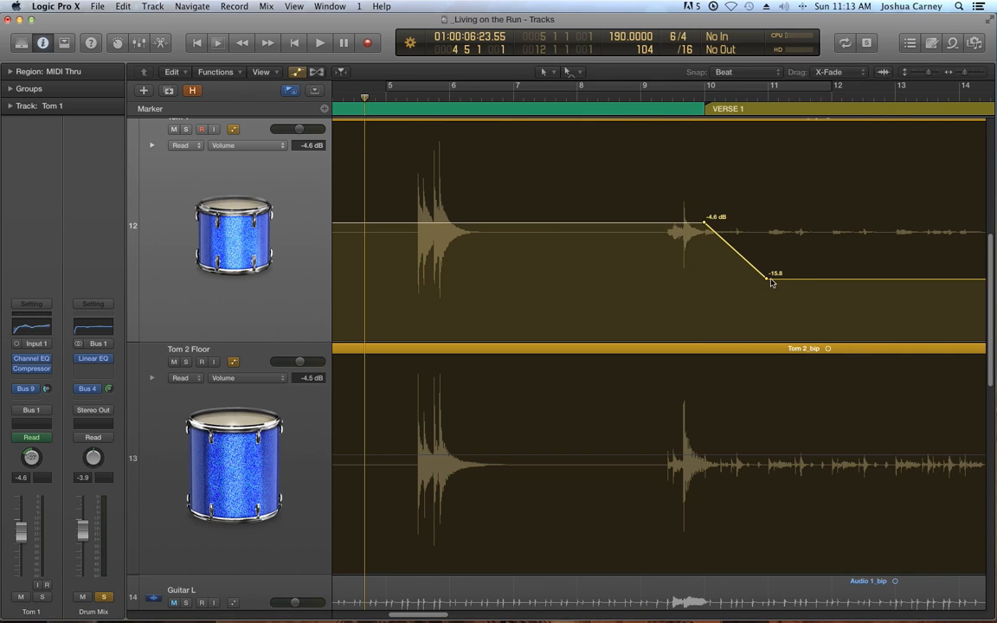
left_click_drag(772, 283, 736, 279)
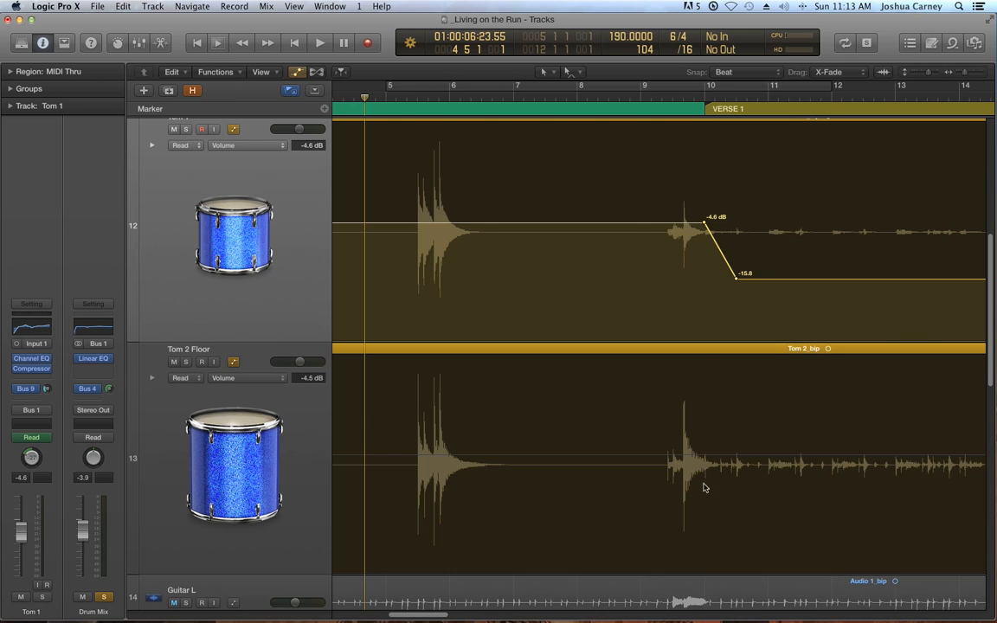
- Add Tom 2 Floor volume points at the start and middle of bar 10, lowering the second to about -15.6 dB
left_click(710, 454)
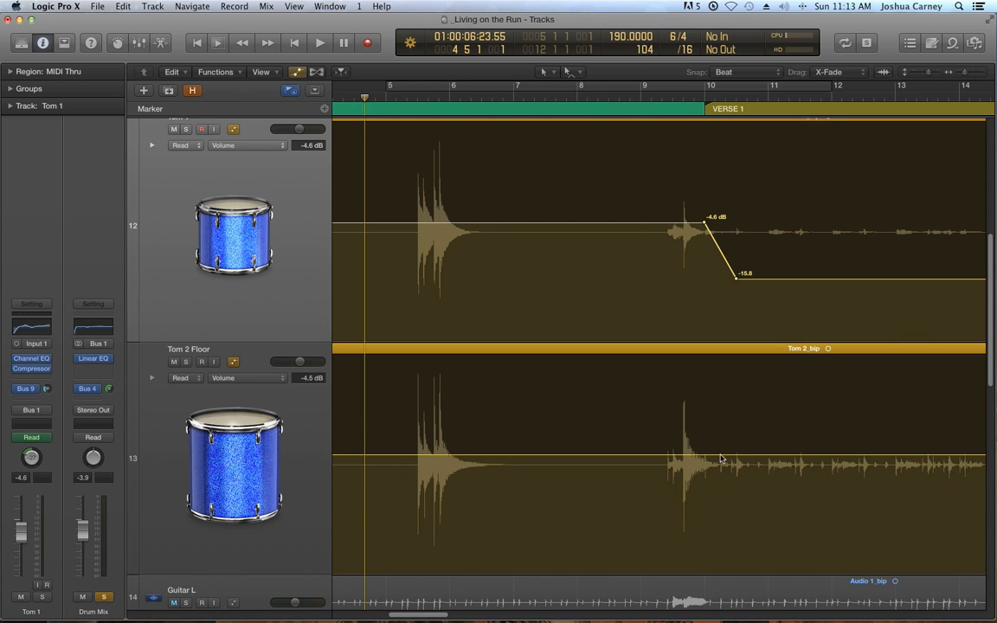
left_click(768, 454)
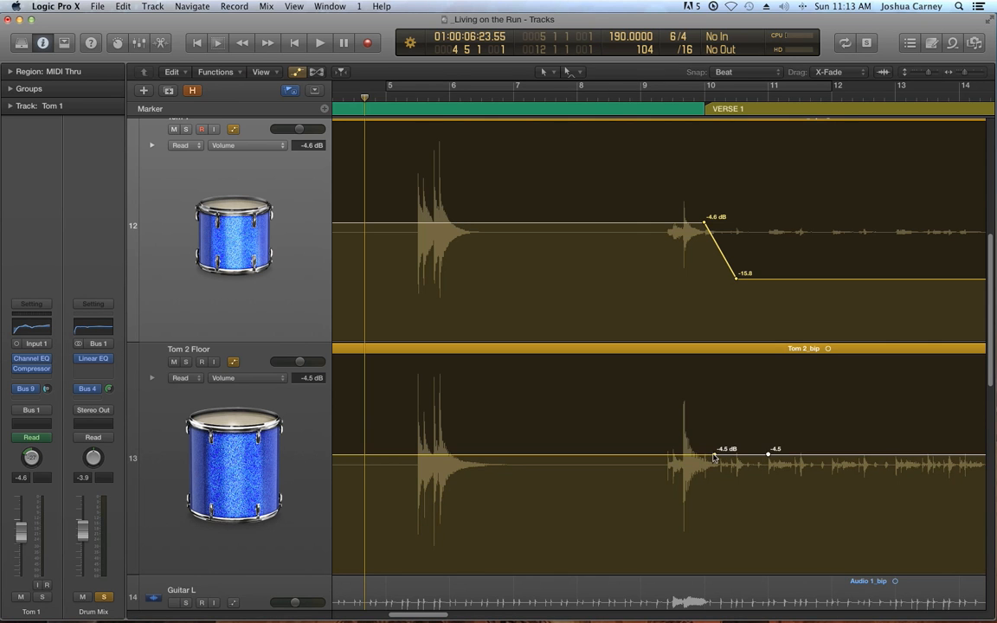
left_click_drag(714, 453, 703, 454)
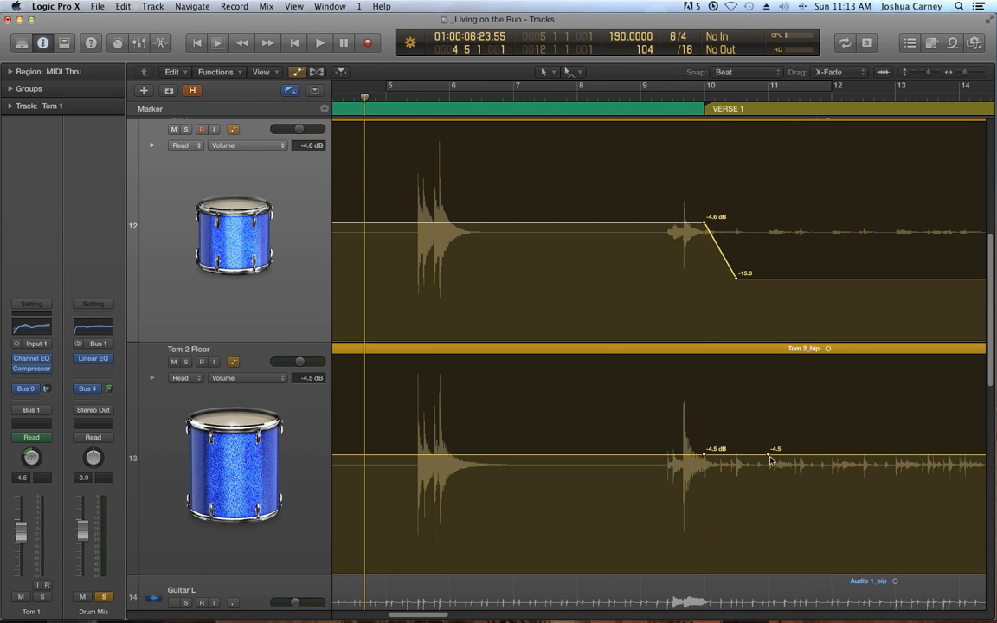
left_click_drag(768, 454, 753, 517)
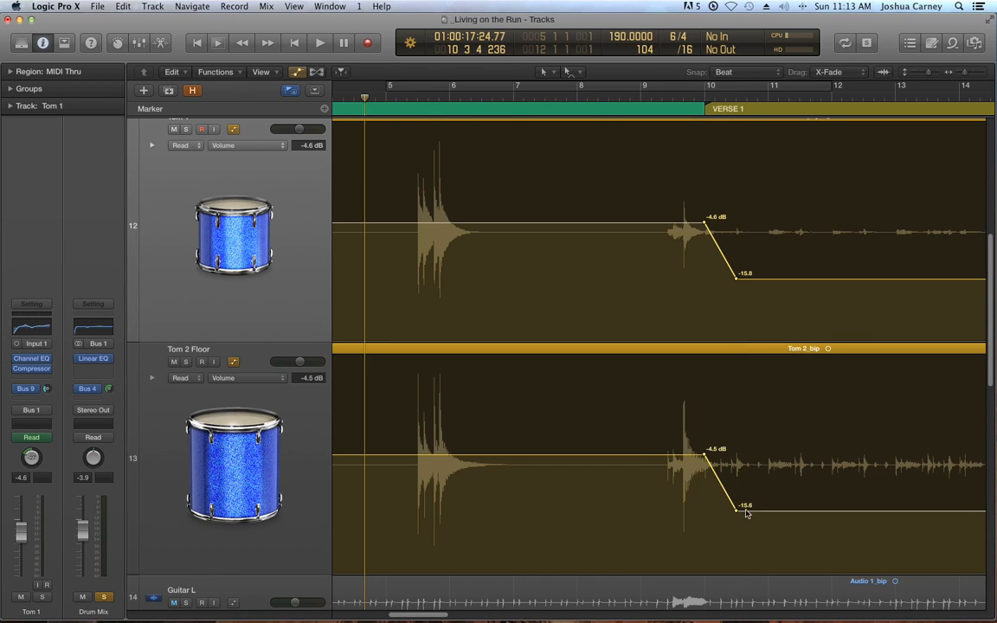
- Raise the volume before bar 10 to -3.3 dB on Tom 2 Floor and -3.1 dB on Tom 1, and play back the passage from bar 4
left_click_drag(630, 459, 629, 449)
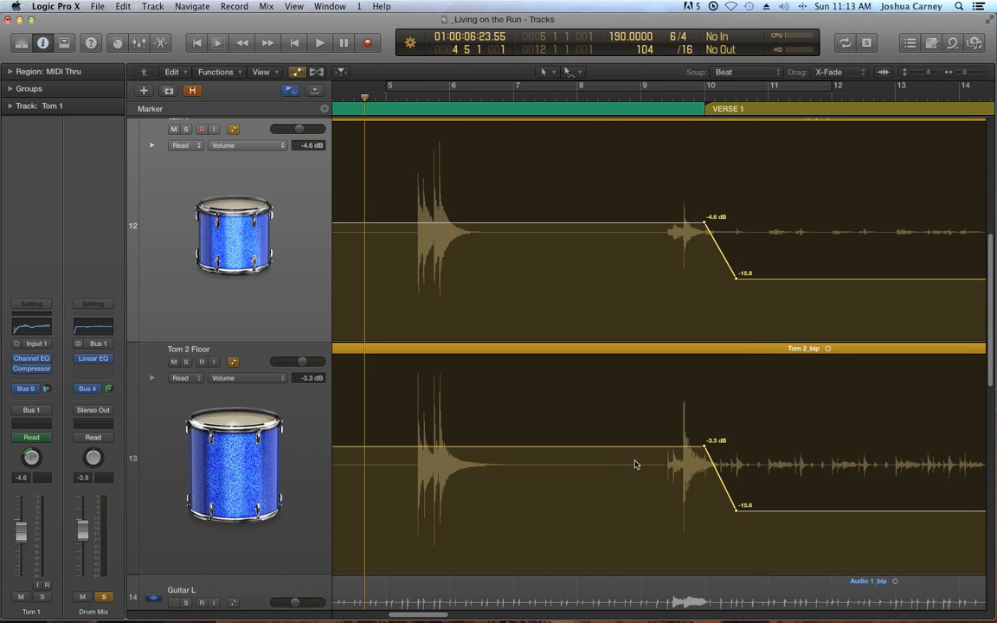
mouse_move(623, 226)
left_mouse_down()
mouse_move(624, 215)
mouse_move(624, 234)
left_mouse_up()
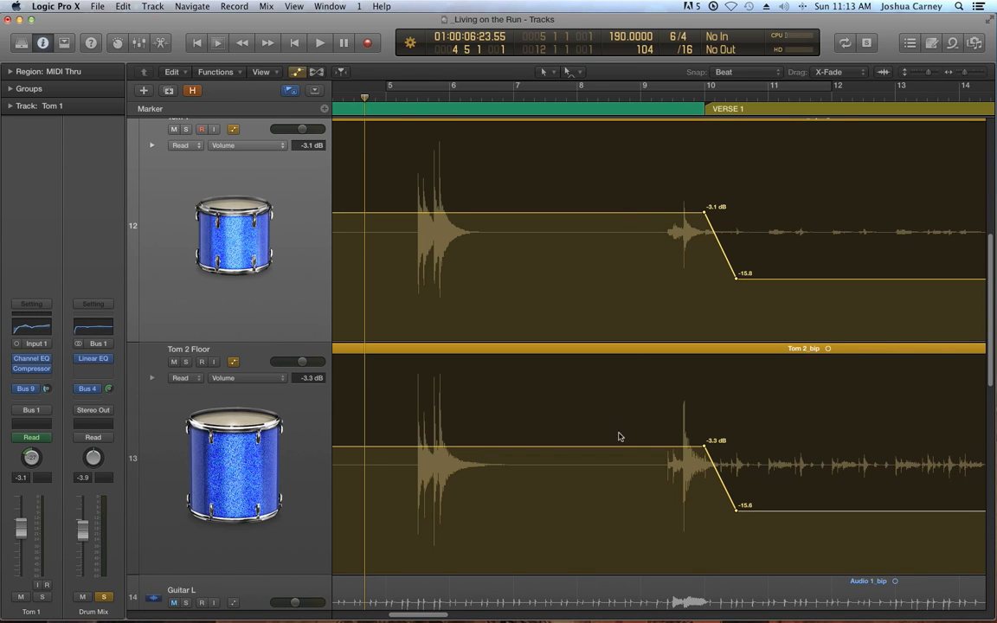
left_click(339, 96)
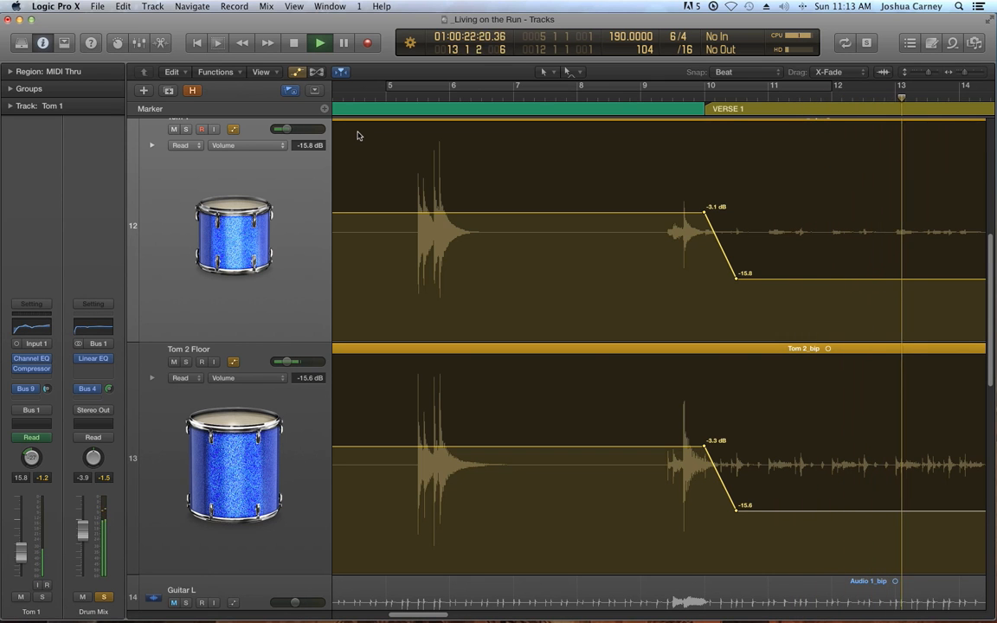
key("space")
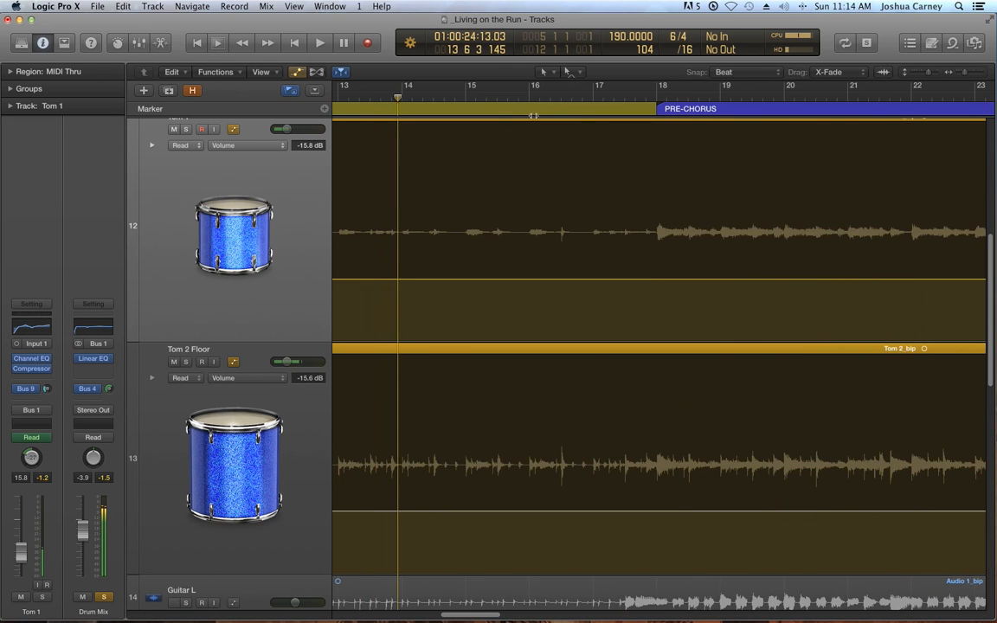
- Place the playhead midway through bar 8, and show the mixer with all plug-in windows closed
key("super+Left")
key("super+Left")
left_click_drag(513, 617, 481, 616)
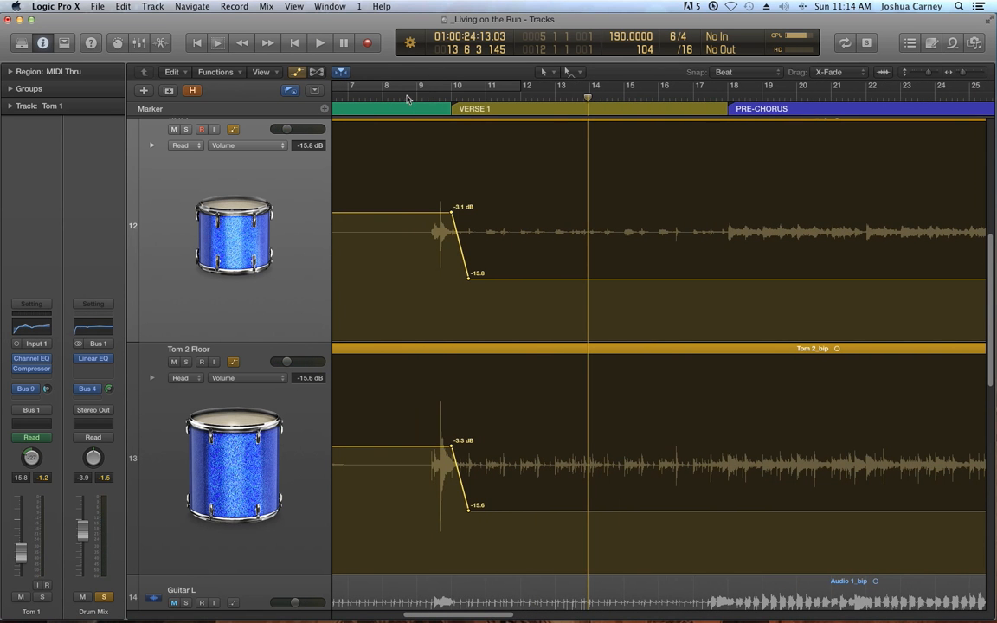
left_click(406, 98)
key("x")
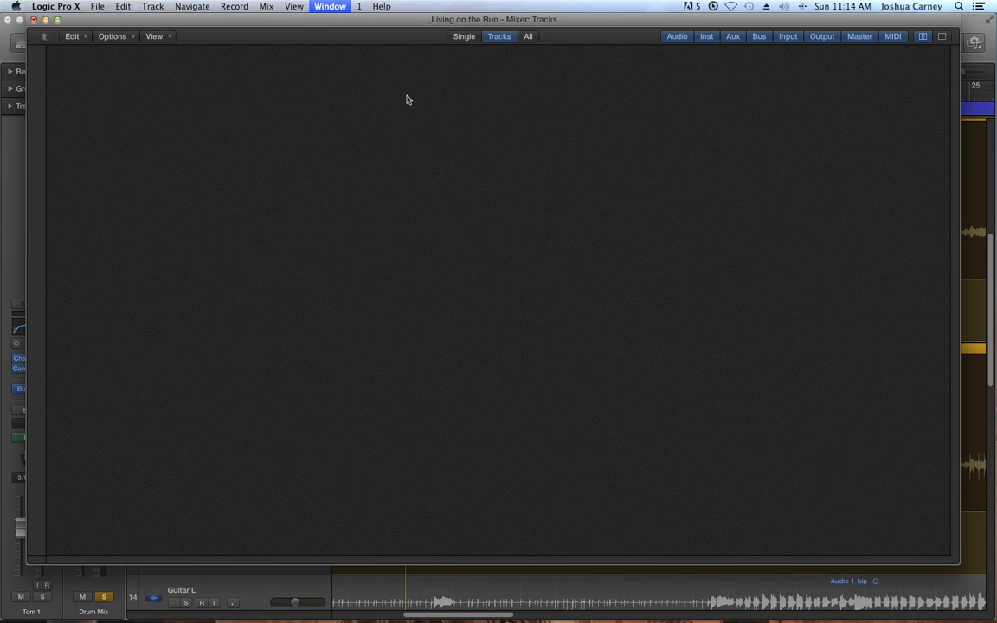
key("v")
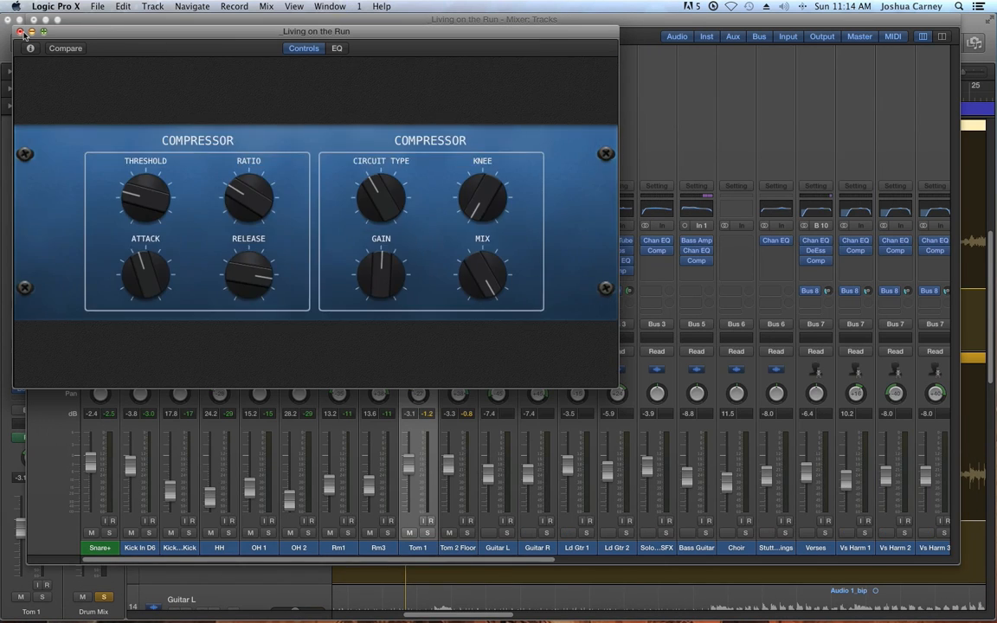
left_click(19, 32)
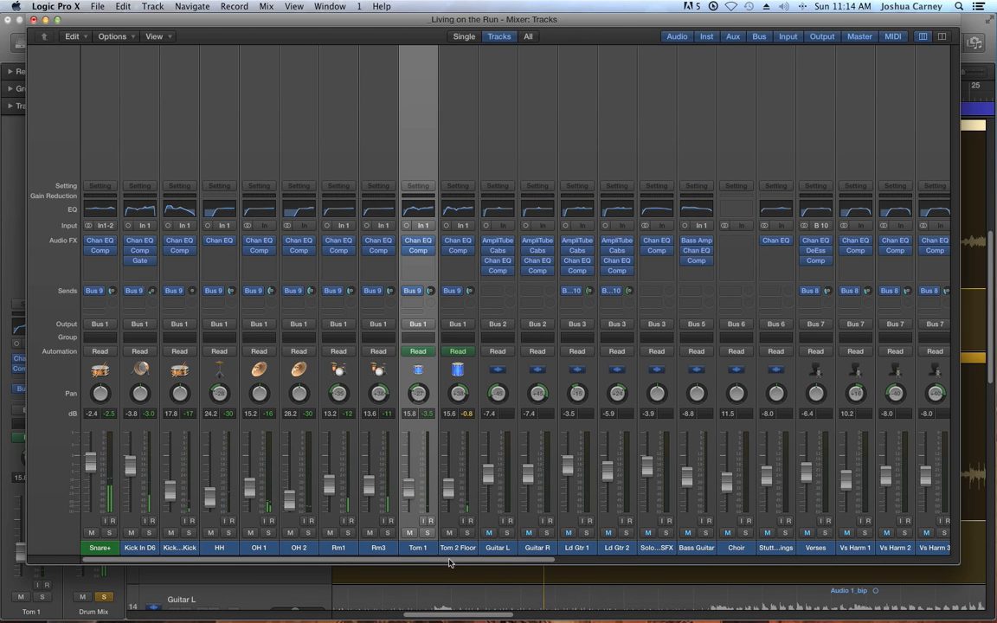
- Review the levels across the mixer channels during playback, and unsolo Drum Mix to check the full mix at MAIN OUT
left_click_drag(449, 562, 650, 567)
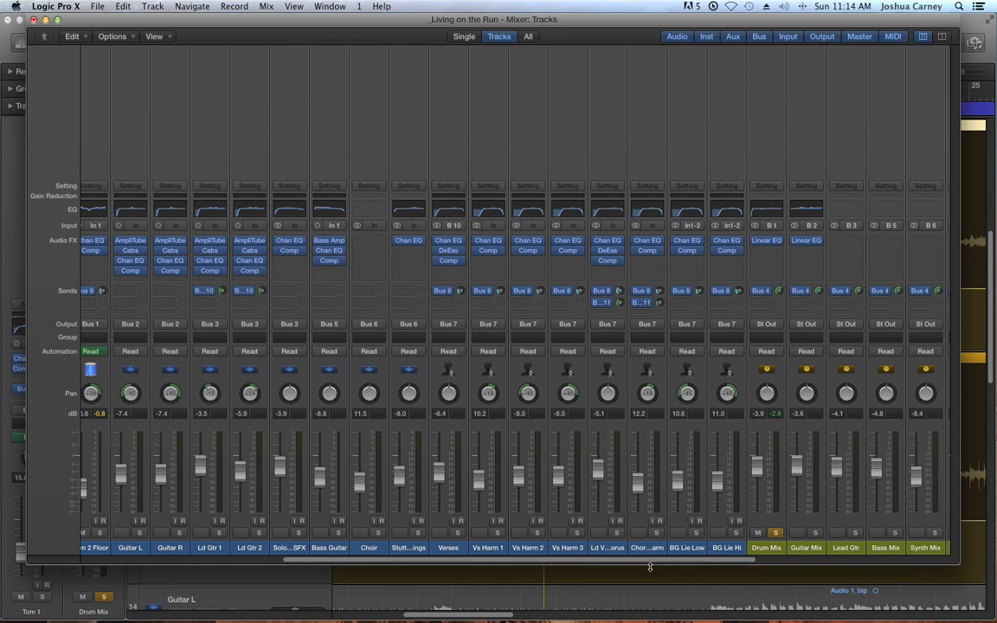
left_click_drag(728, 569, 863, 579)
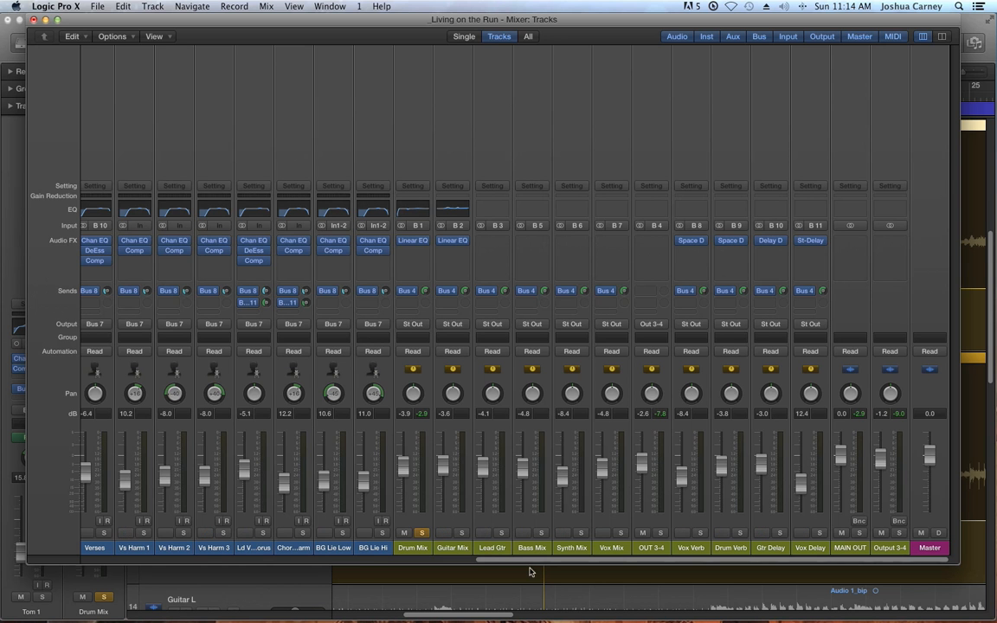
left_click_drag(529, 564, 272, 560)
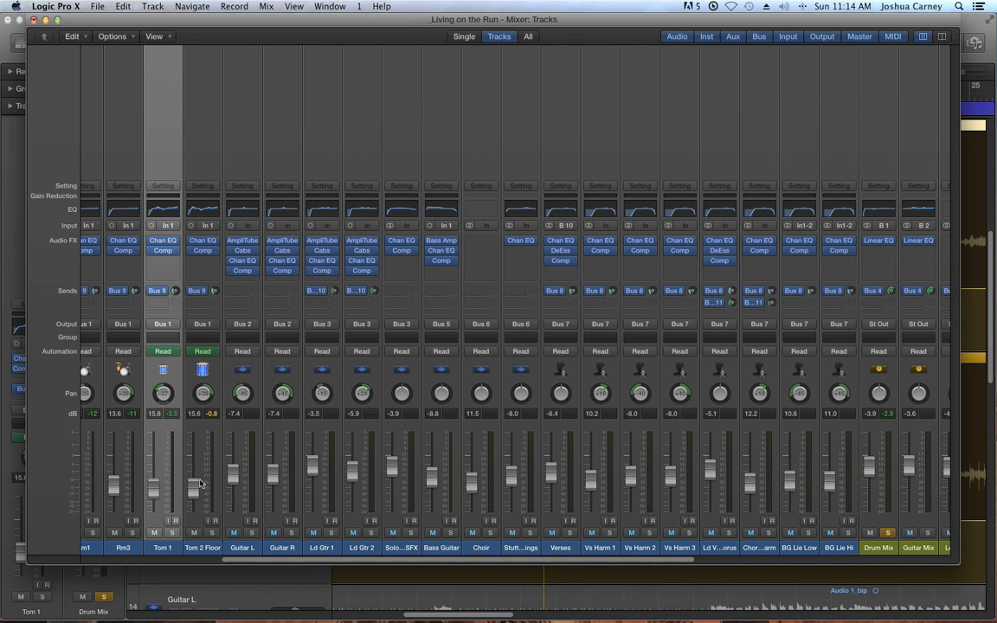
left_click_drag(446, 559, 772, 558)
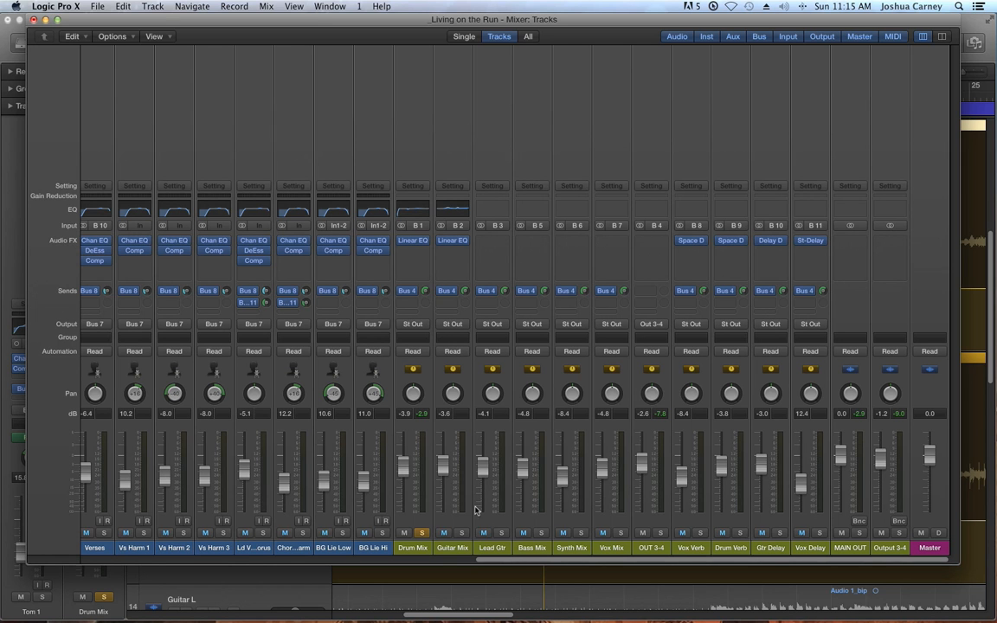
left_click(422, 532)
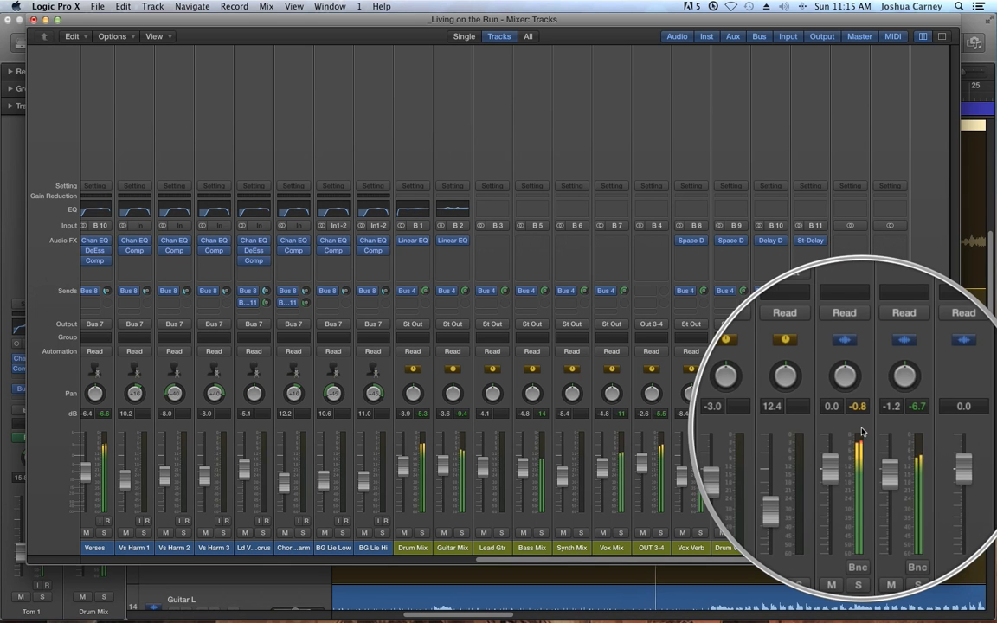
key("space")
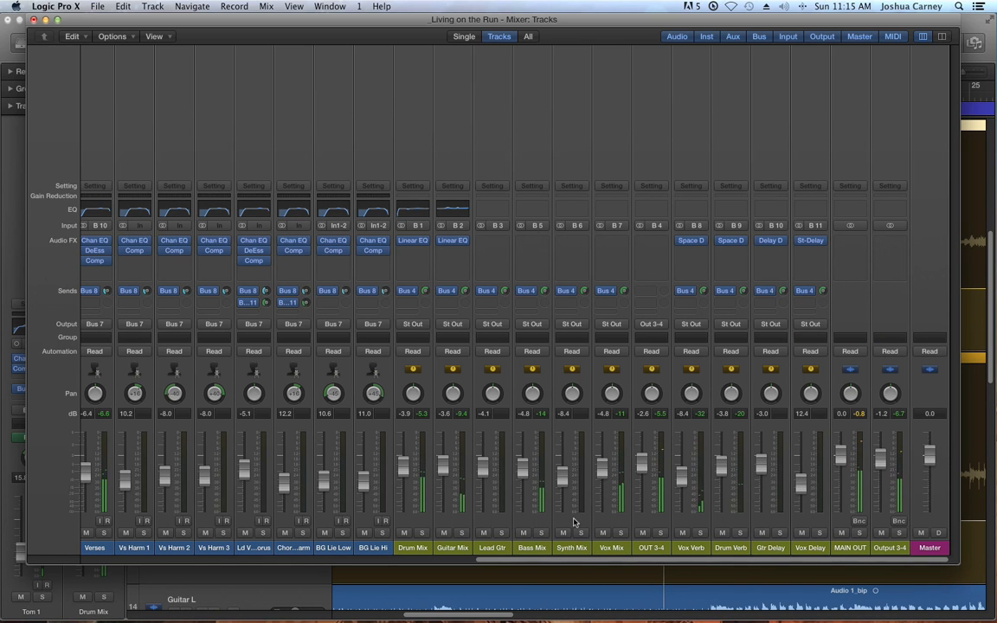
- Select all mixer channels from Snare+ through BG Lie Hi and lower their faders together by 3 dB
left_click_drag(524, 564, 236, 549)
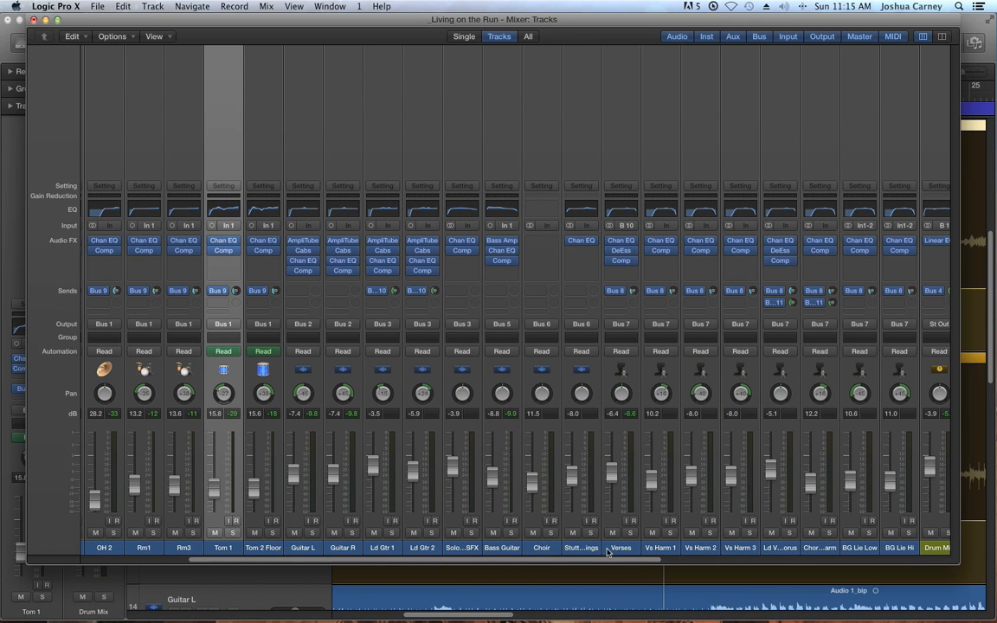
left_click_drag(868, 555, 3, 496)
left_click_drag(97, 496, 29, 494)
left_click_drag(479, 472, 479, 480)
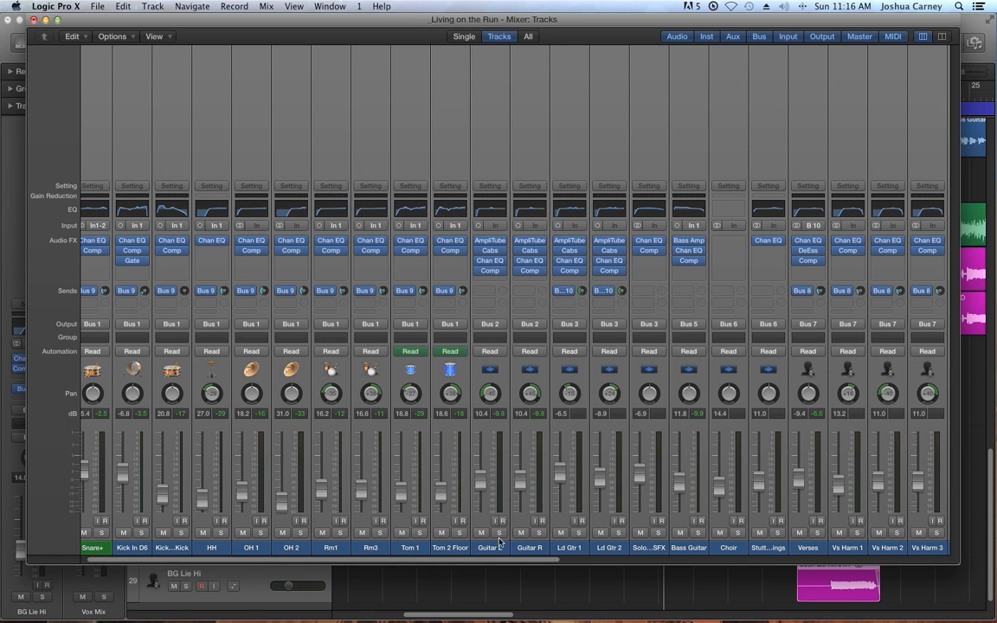
- Lower the channels from Drum Mix through Vox Delay together, bringing Drum Mix to -6.0 dB, and raise OUT 3-4 alone to -3.6 dB
scroll(495, 563, "right", 2)
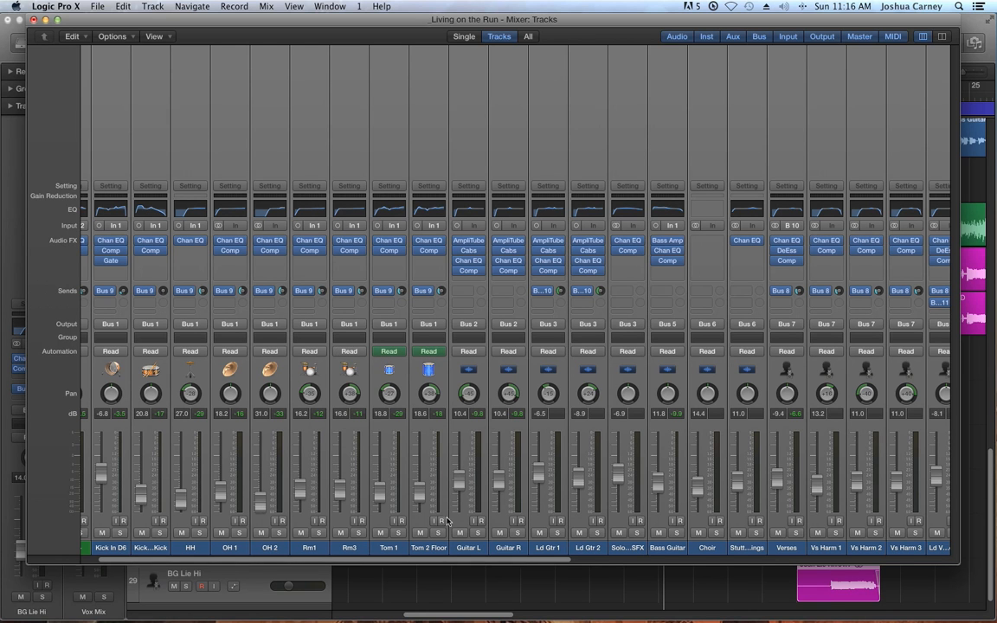
left_click_drag(546, 565, 878, 573)
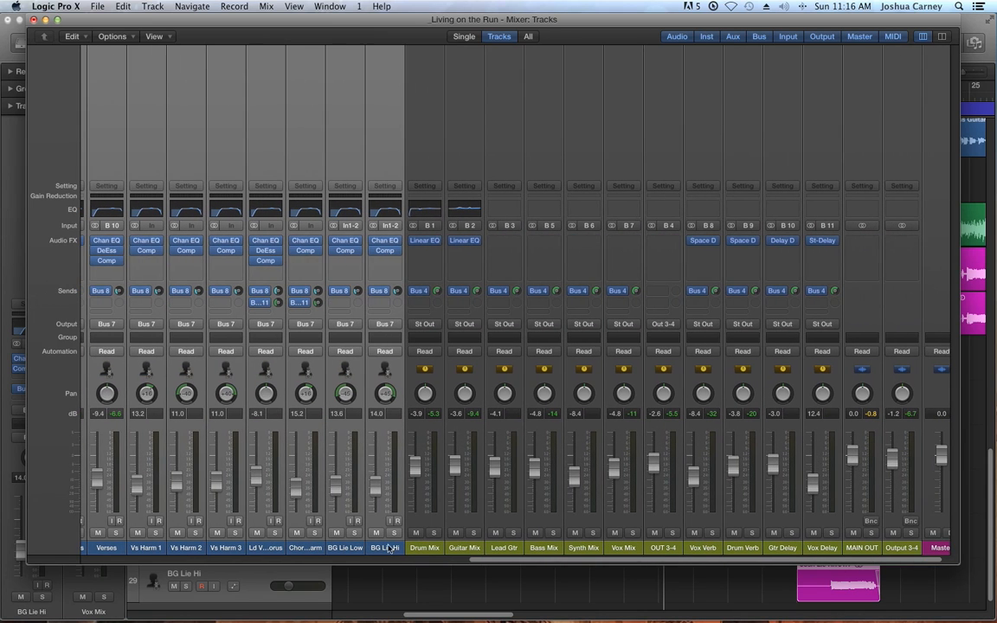
left_click_drag(424, 548, 809, 549)
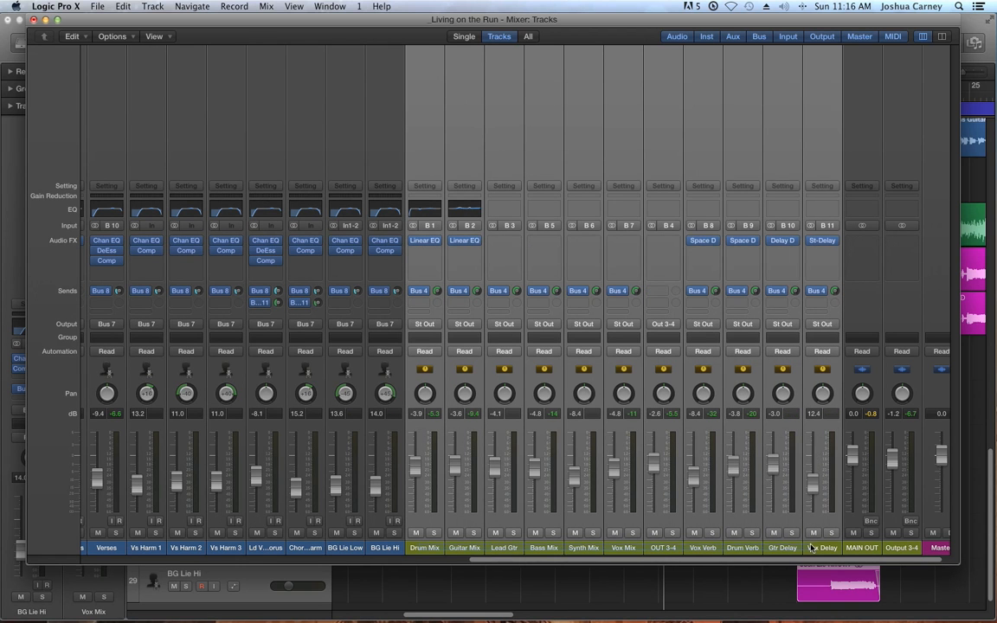
left_click_drag(775, 467, 777, 478)
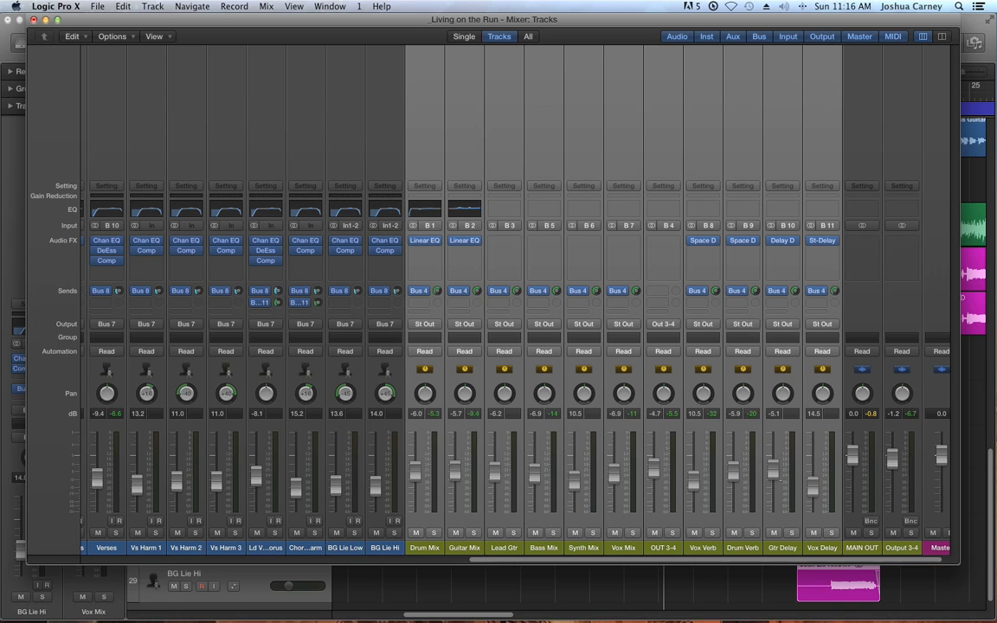
left_click(625, 549)
left_click_drag(655, 475, 655, 469)
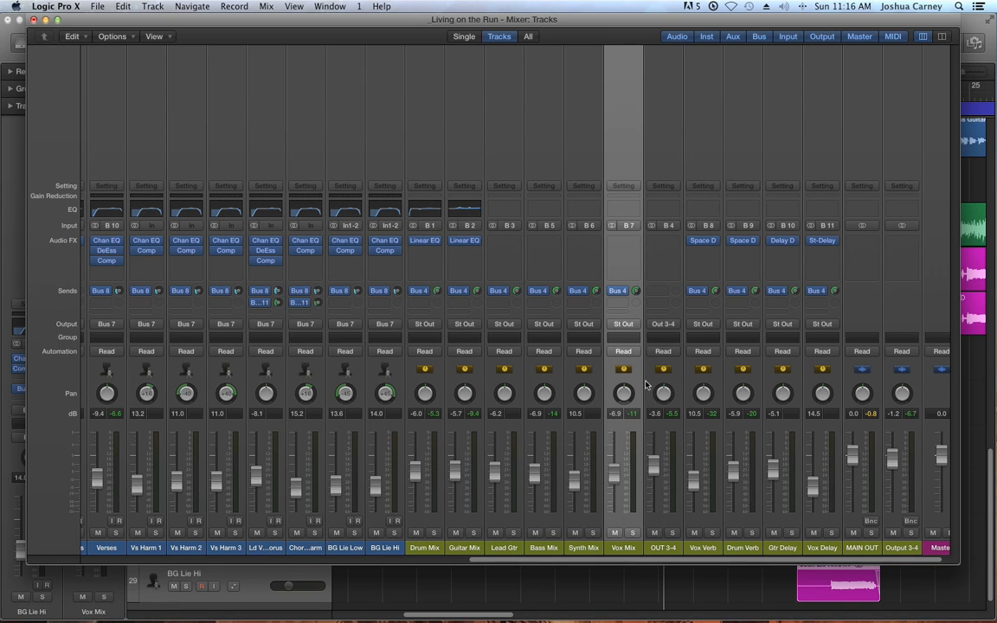
- Play back the rebalanced mix, and solo the Drum Mix channel again
key("space")
left_click(33, 19)
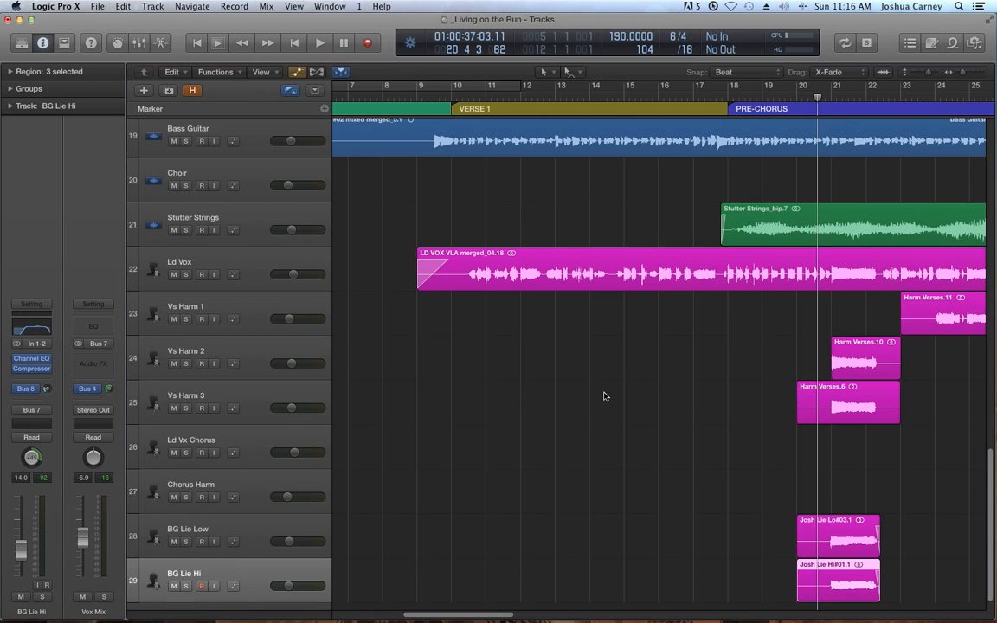
key("super+2")
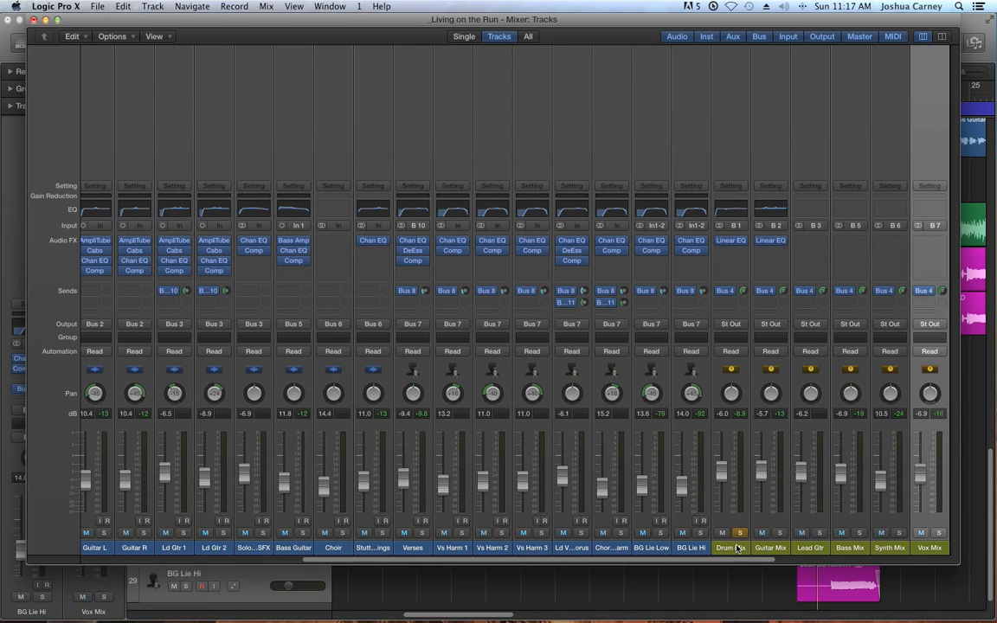
left_click(739, 532)
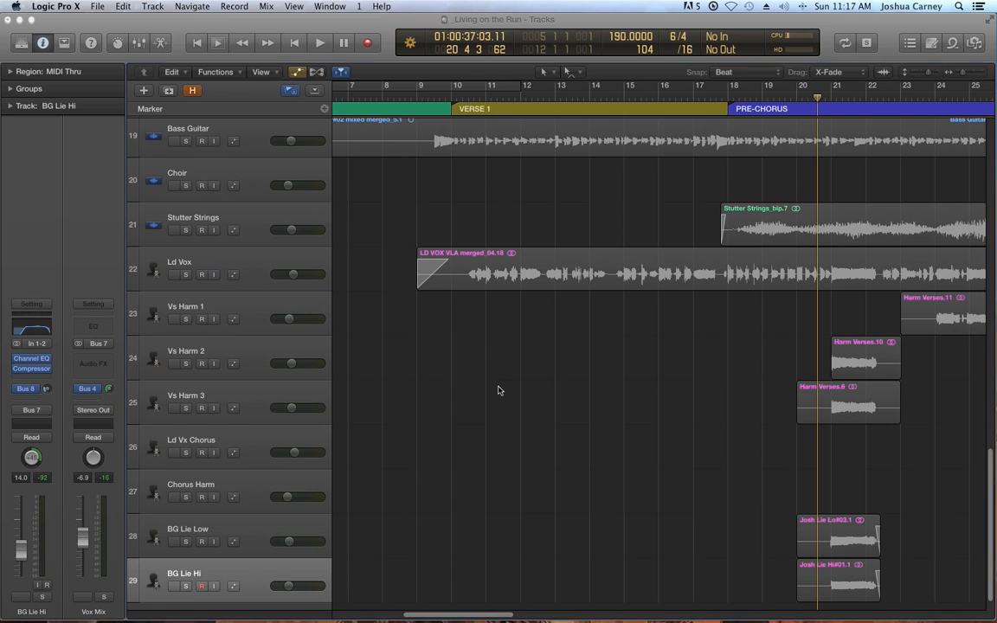
- Move the playhead to bar 49, just before the tom hits at the end of the chorus
key("z")
left_click(414, 96)
key("super+Right")
key("super+Right")
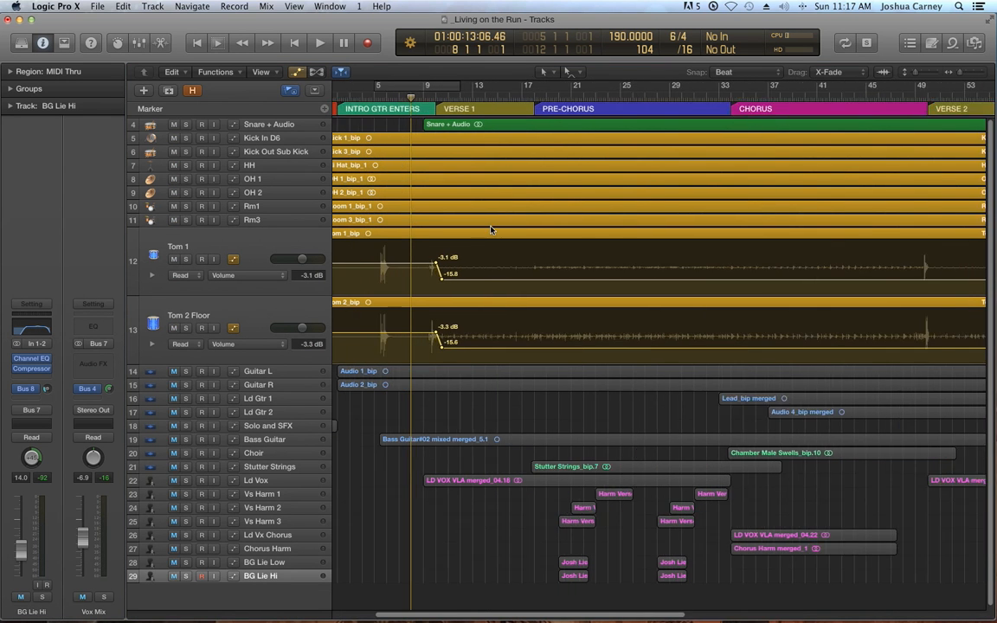
key("super+Right")
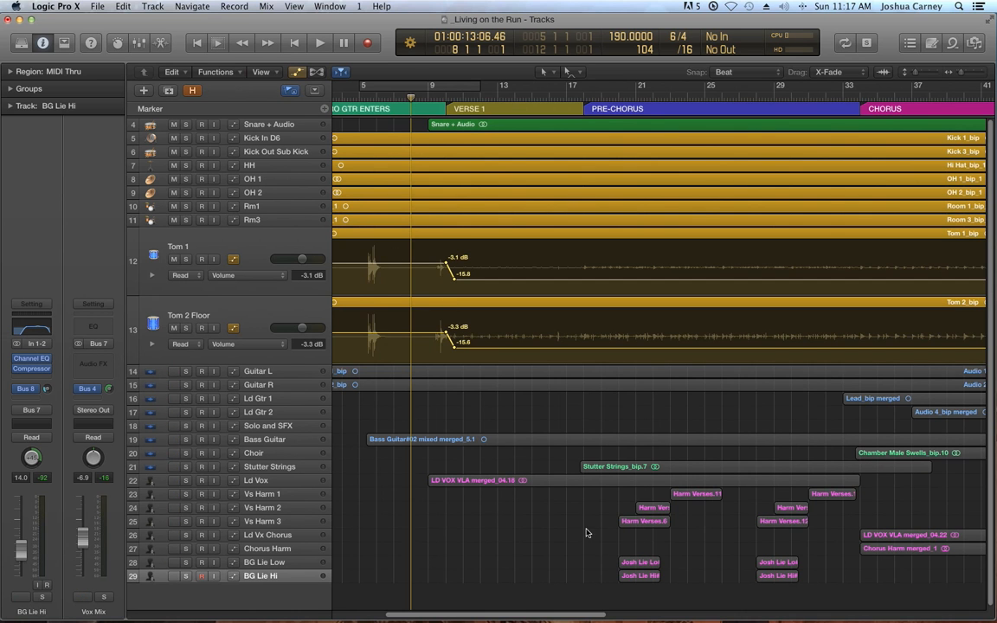
left_click_drag(558, 616, 697, 617)
left_click(718, 96)
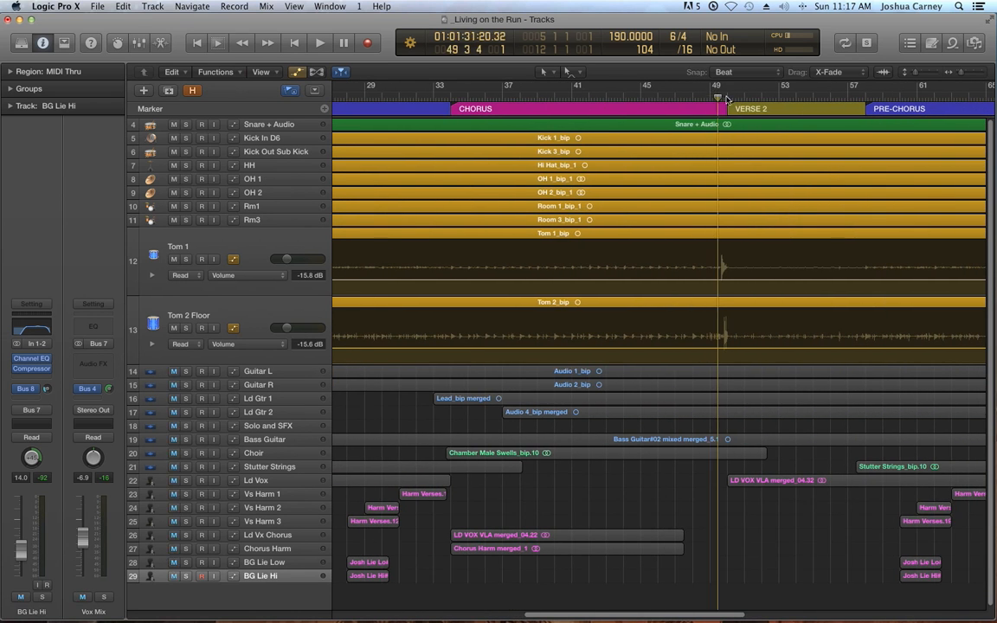
- Enlarge Tom 1 and Tom 2 Floor around the hits leading into Verse 2, and turn off Snap Automation
key("super+Right")
key("super+Right")
key("super+Right")
key("super+Right")
key("super+Right")
key("super+Right")
key("super+Right")
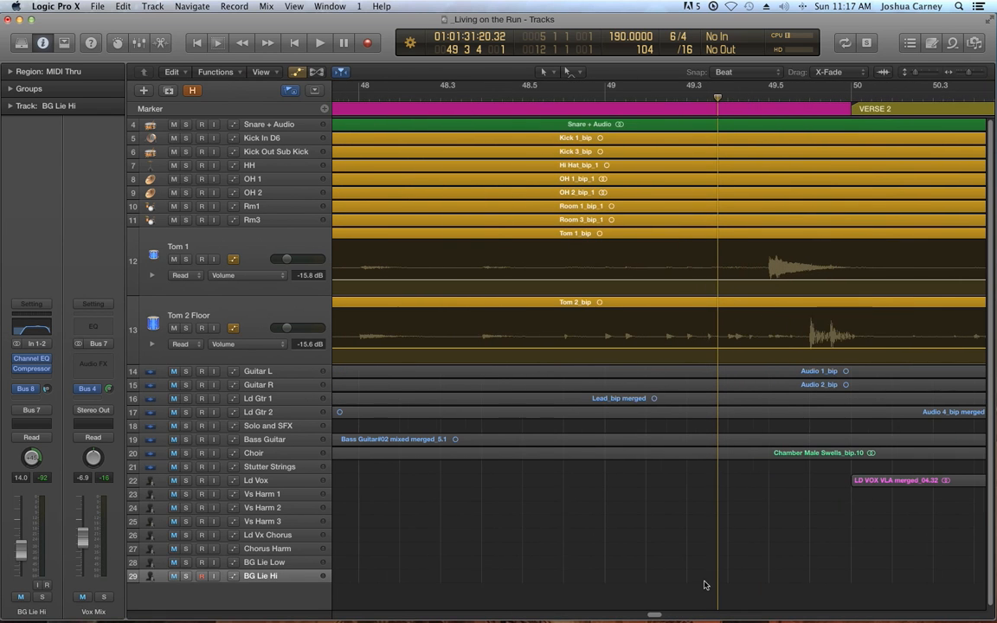
left_click_drag(657, 616, 661, 616)
key("super+Down")
key("super+Down")
key("super+Down")
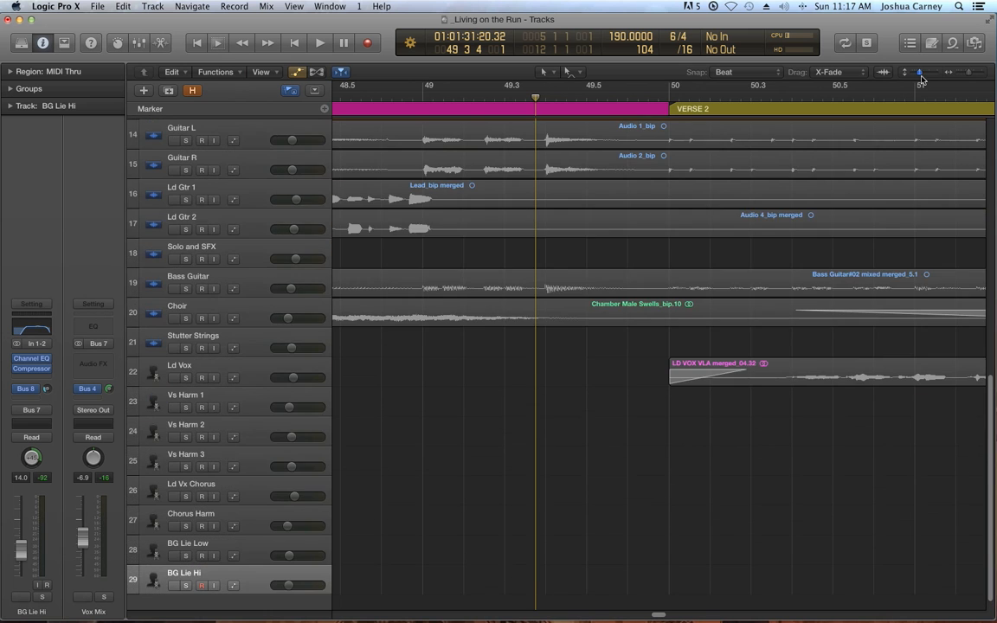
scroll(866, 224, "up", 5)
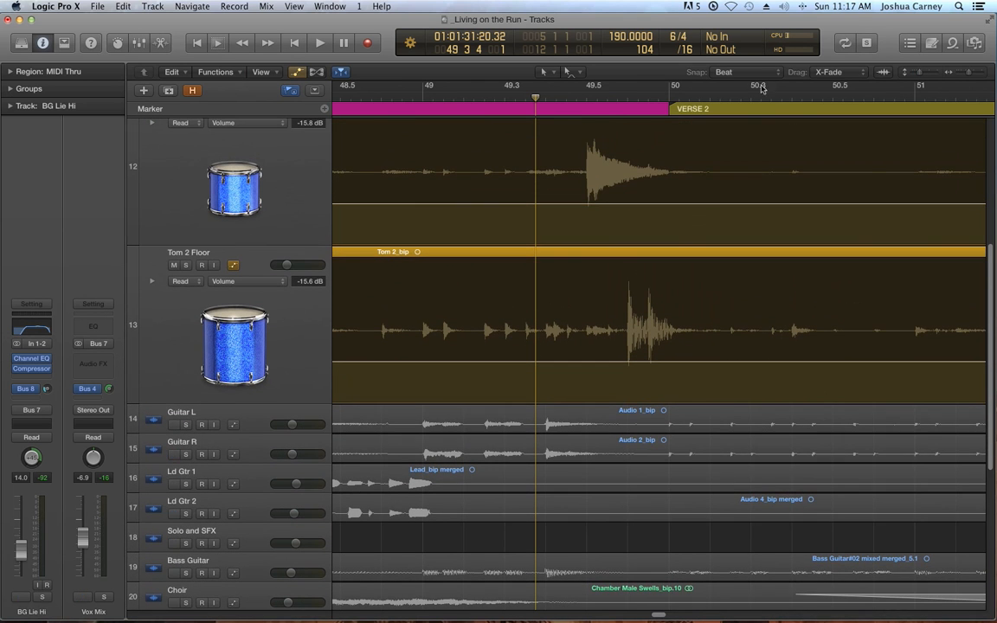
left_click(735, 72)
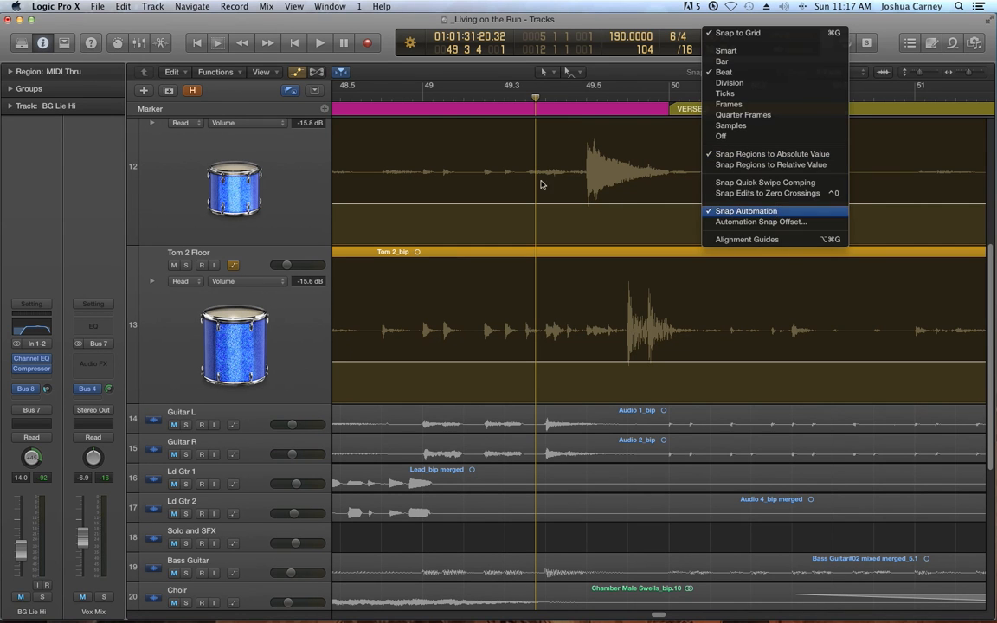
- Add four Tom 1 volume points around the hit before Verse 2, raising the line between the middle two to -4.2 dB
left_click(594, 209)
left_click(577, 205)
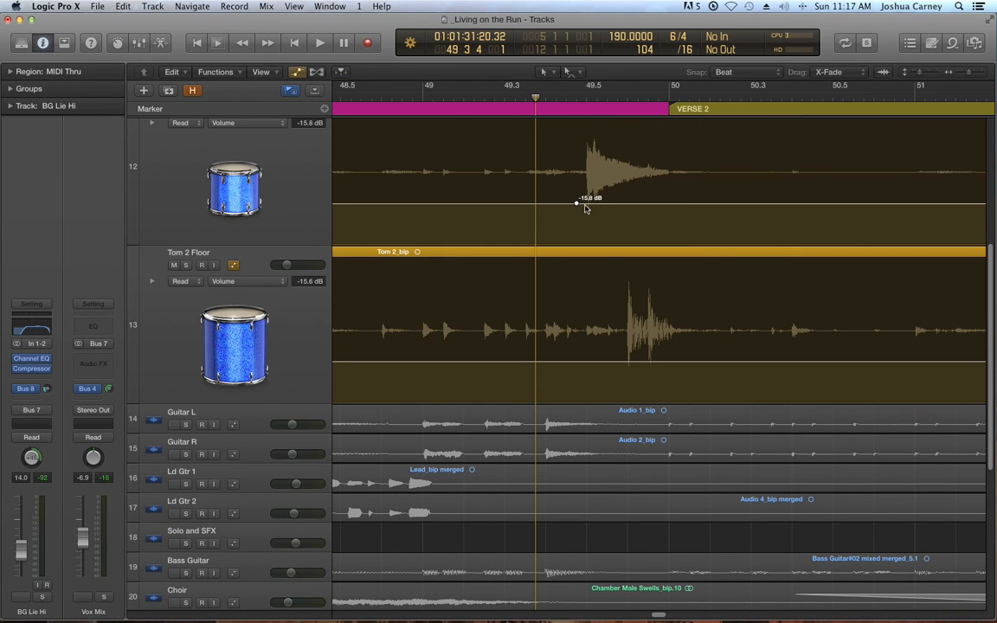
left_click(584, 205)
left_click(672, 204)
left_click_drag(621, 205, 627, 167)
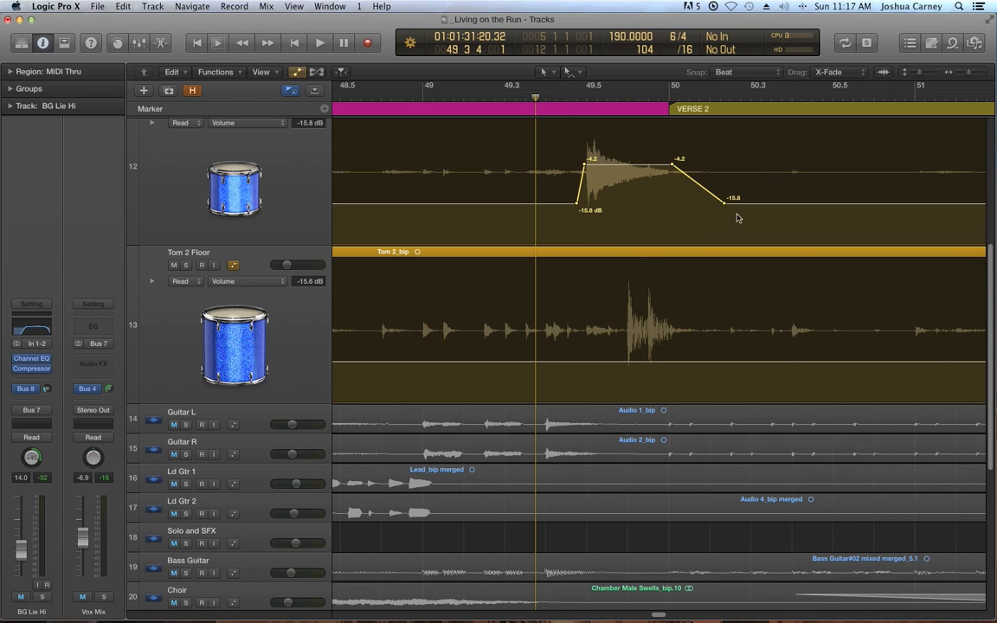
- Add four Tom 2 Floor volume points around the hits before Verse 2, raising the line between the middle two to -2.9 dB
left_click(626, 361)
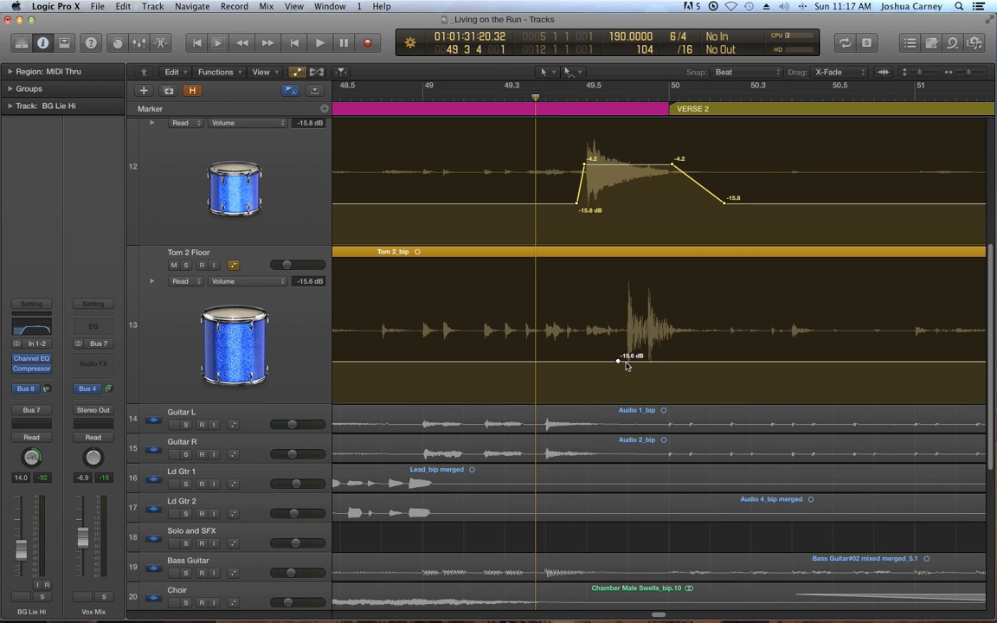
left_click(727, 361)
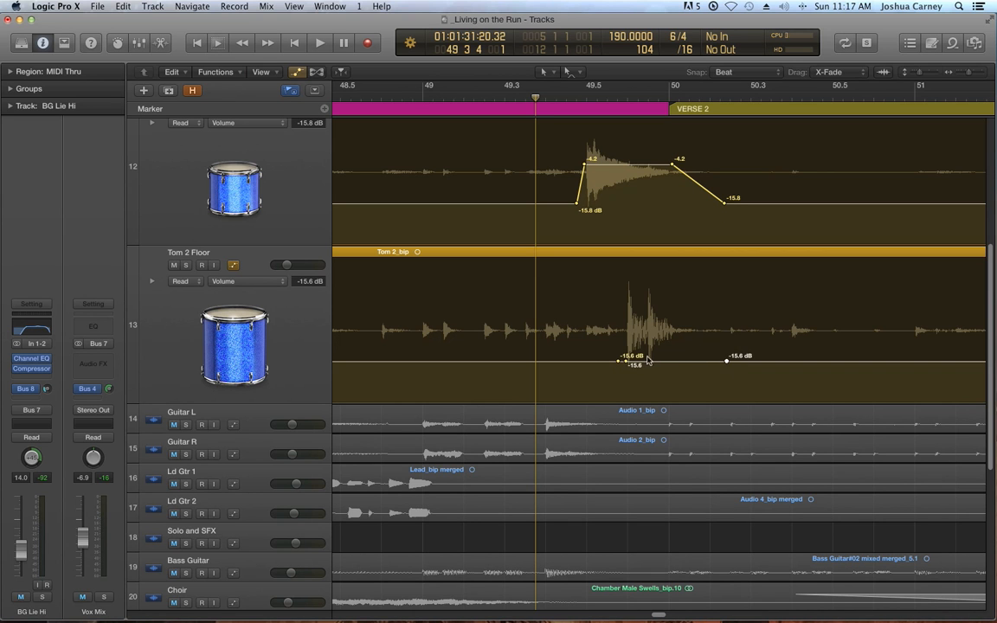
left_click_drag(669, 361, 657, 317)
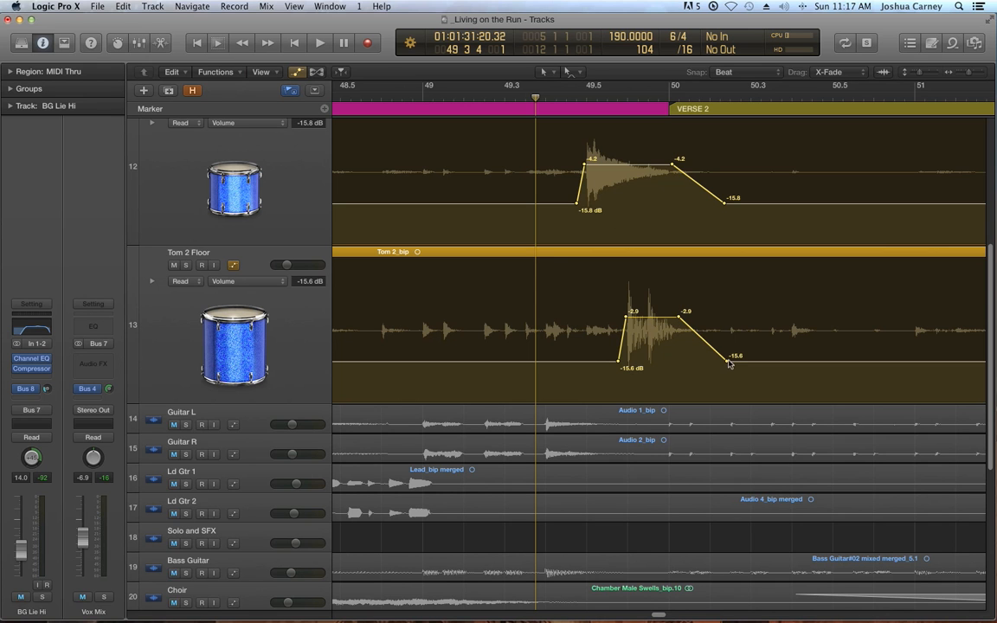
- Move the last volume point on both tom tracks to late in beat 3 of bar 50, and delete Tom 1's point at the start of Verse 2
left_click_drag(727, 361, 789, 361)
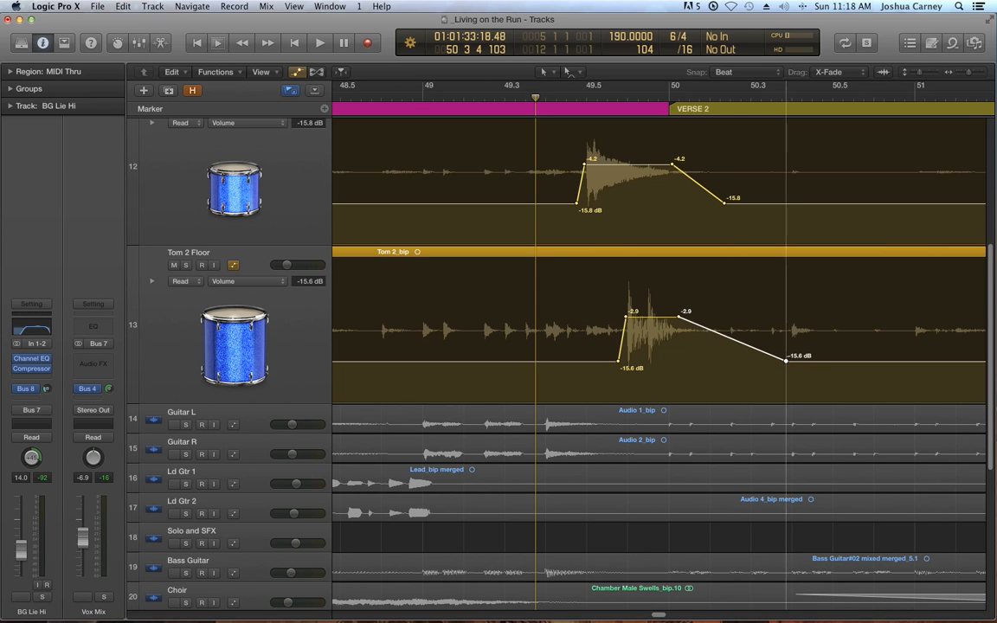
left_click_drag(724, 204, 789, 198)
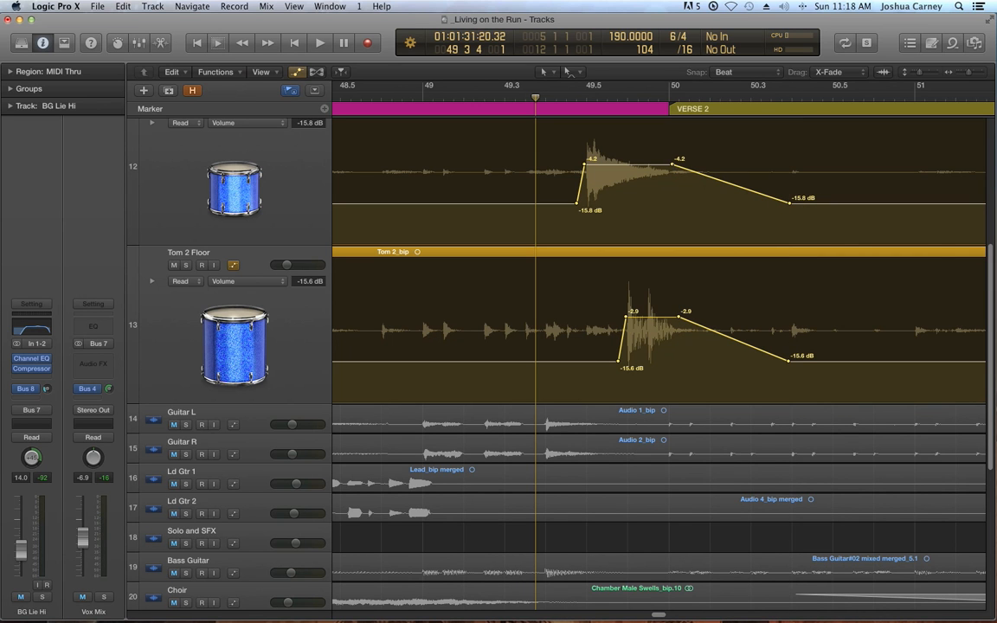
left_click_drag(673, 166, 673, 215)
left_click(674, 212)
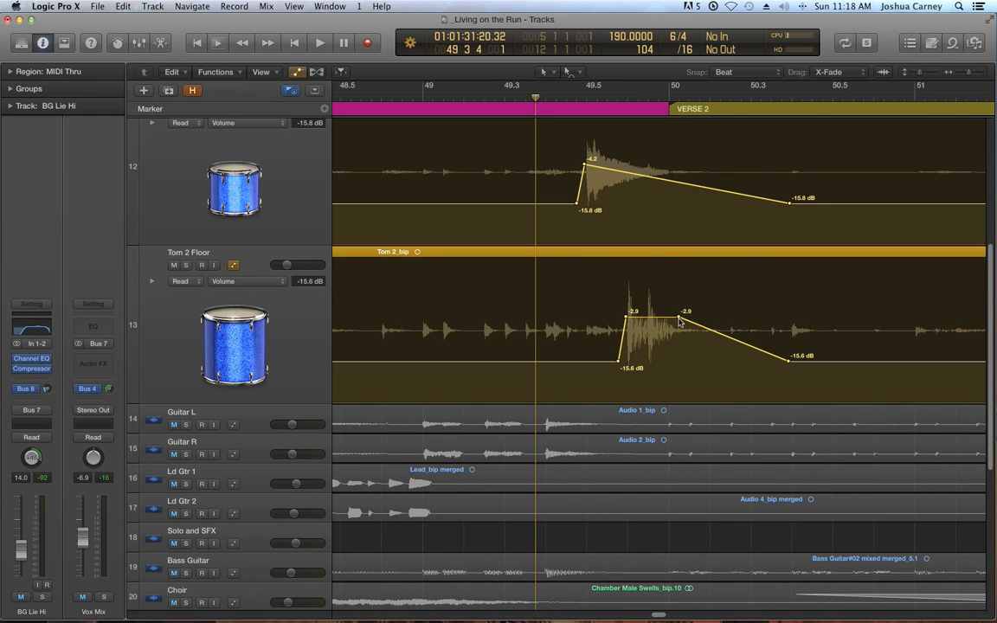
- Delete Tom 2 Floor's volume point at the start of Verse 2 so the level falls in one straight ramp
left_click(679, 322)
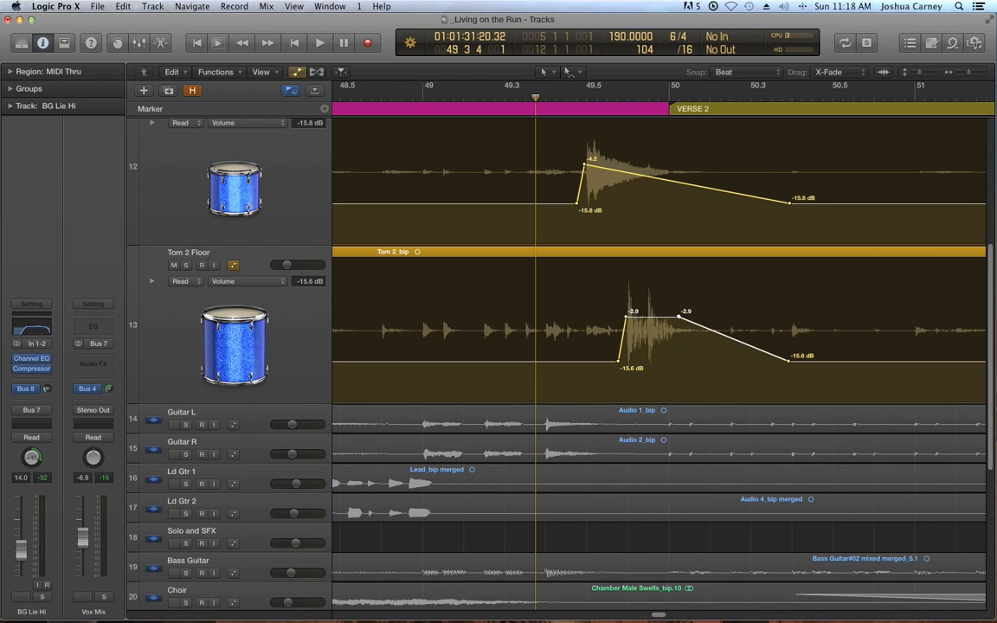
left_click_drag(678, 319, 682, 368)
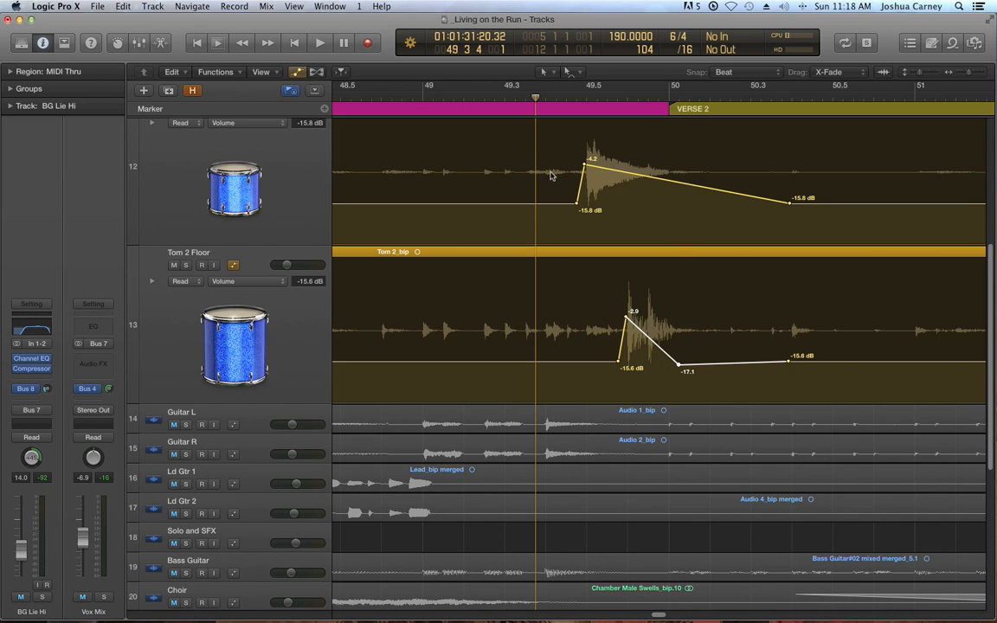
left_click(568, 72)
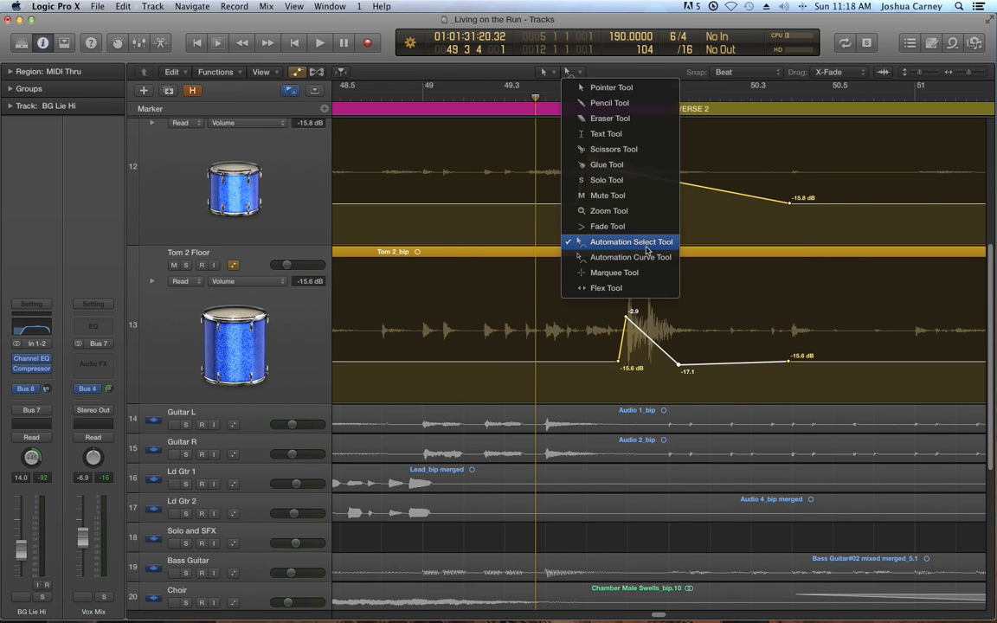
left_click(641, 257)
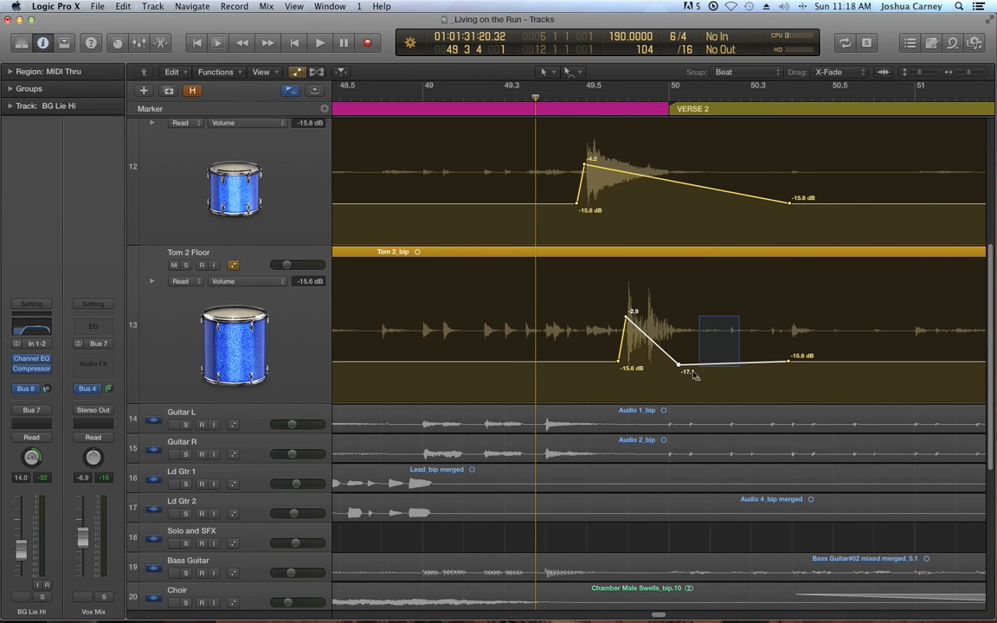
key("Delete")
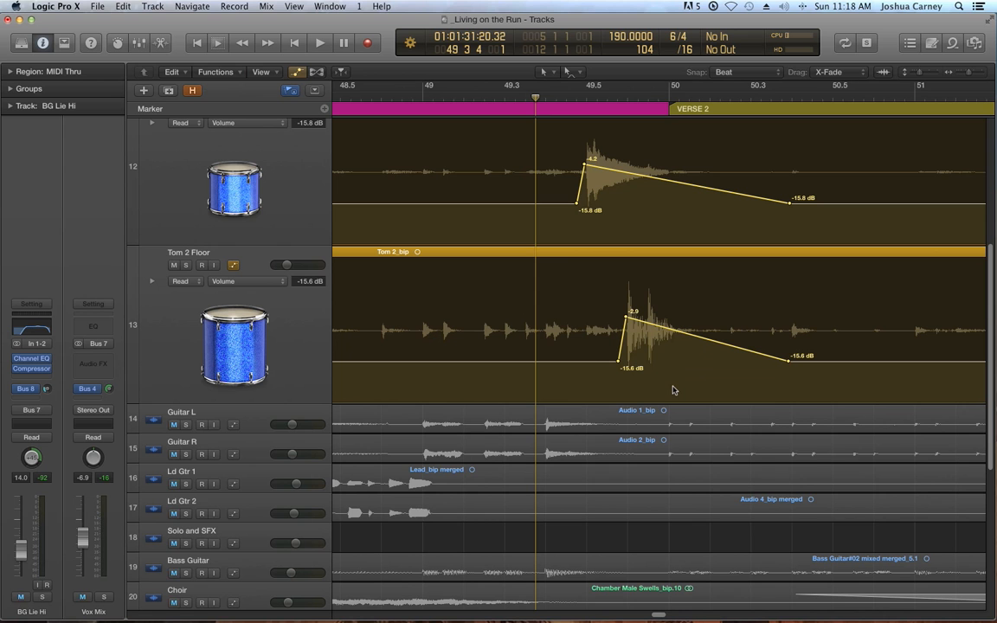
- Select Tom 2 Floor's volume points around the hits before Verse 2, try shifting them earlier, and undo the shift
left_click_drag(859, 304, 590, 366)
left_click_drag(654, 349, 449, 340)
key("super+z")
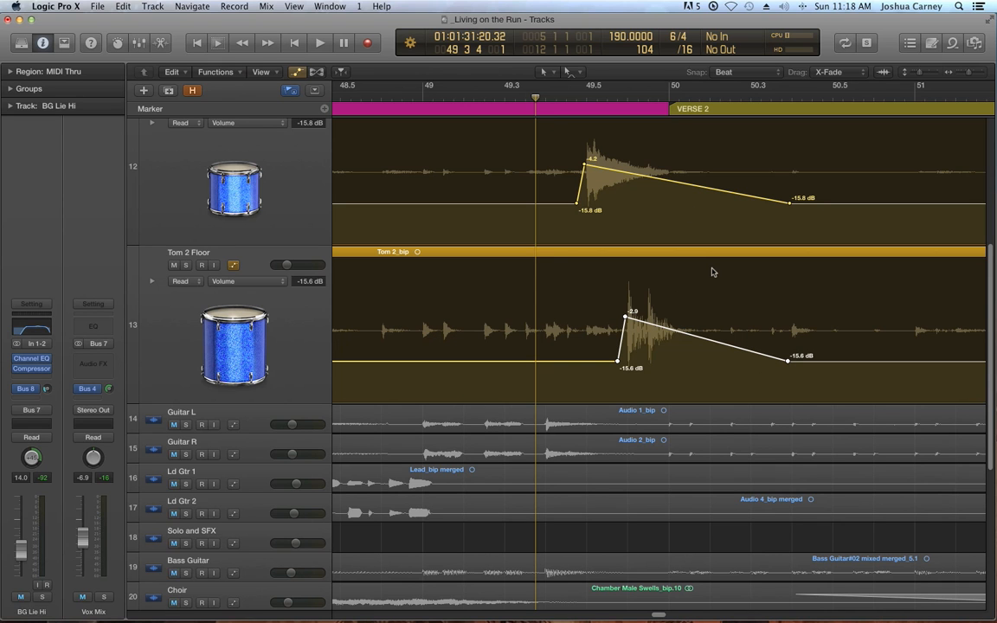
- With the Automation Curve Tool, bow the falling volume lines on Tom 1 and Tom 2 Floor upward after the hits before Verse 2
left_click(573, 72)
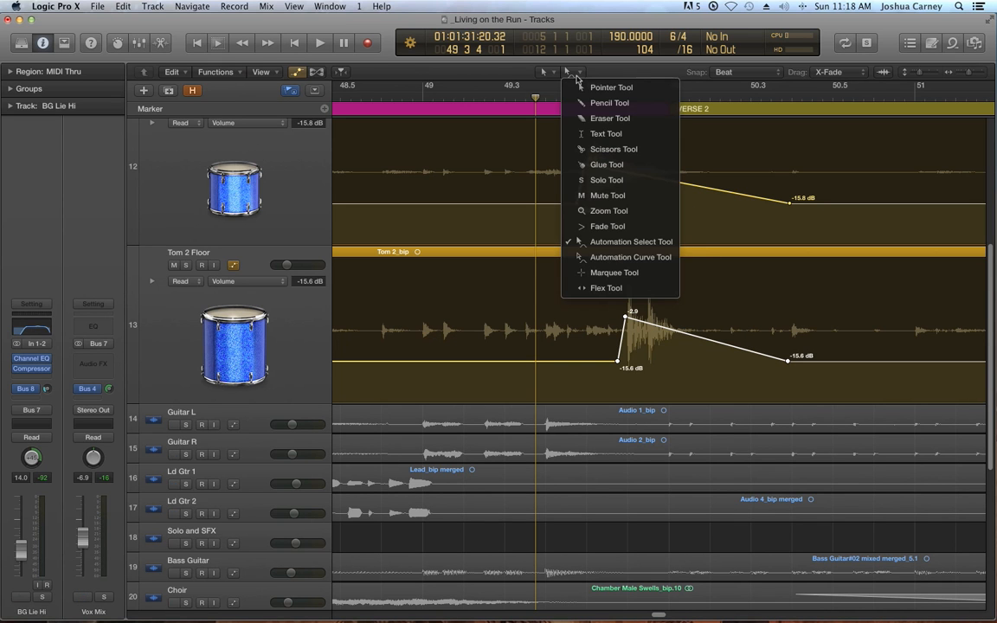
left_click(640, 259)
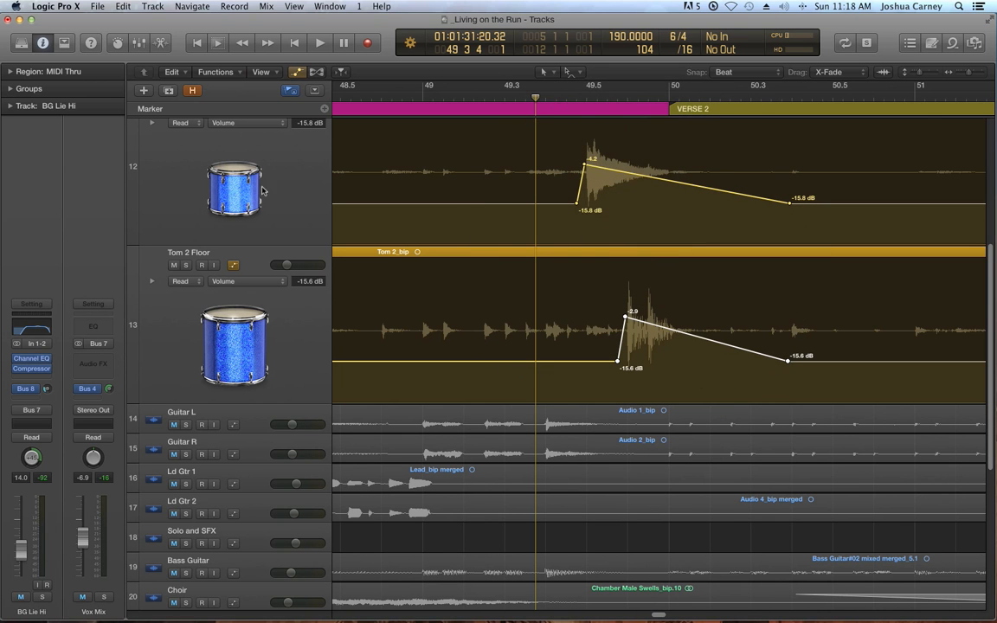
left_click_drag(919, 74, 924, 75)
scroll(905, 327, "up", 15)
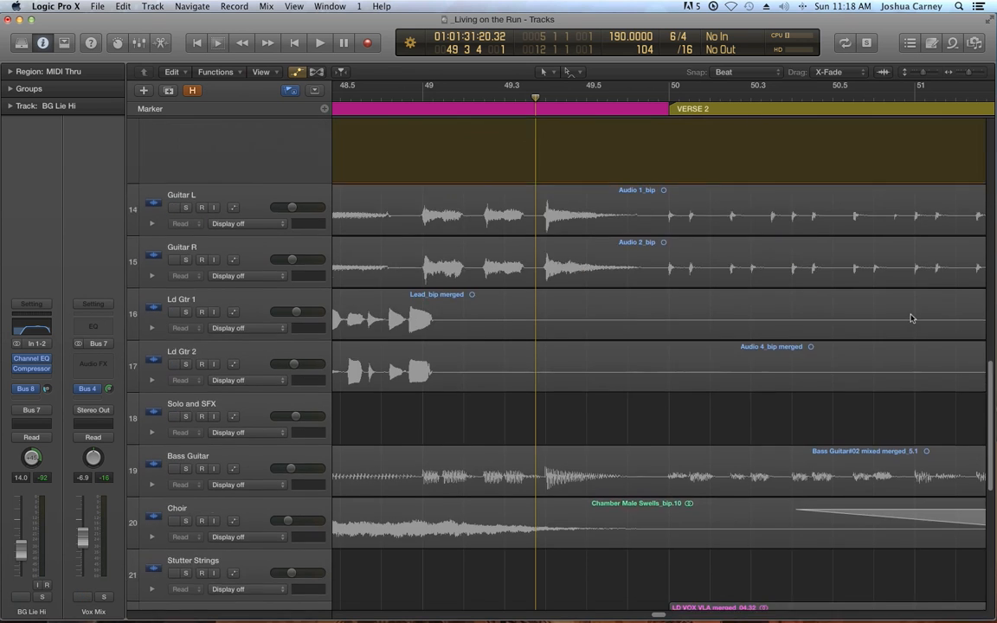
scroll(908, 318, "up", 5)
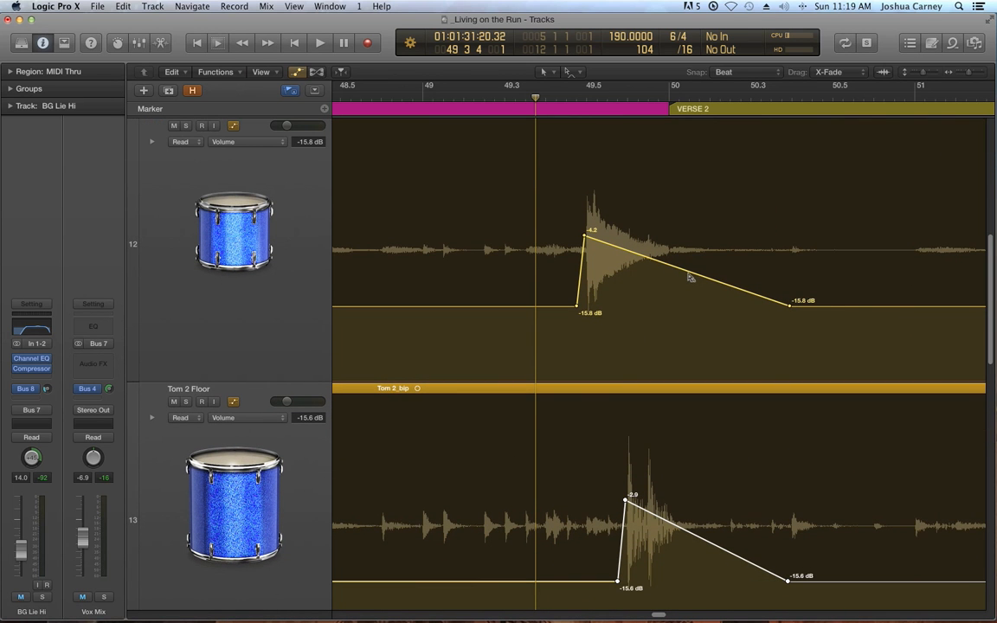
left_click_drag(694, 275, 554, 268)
left_click_drag(660, 258, 690, 258)
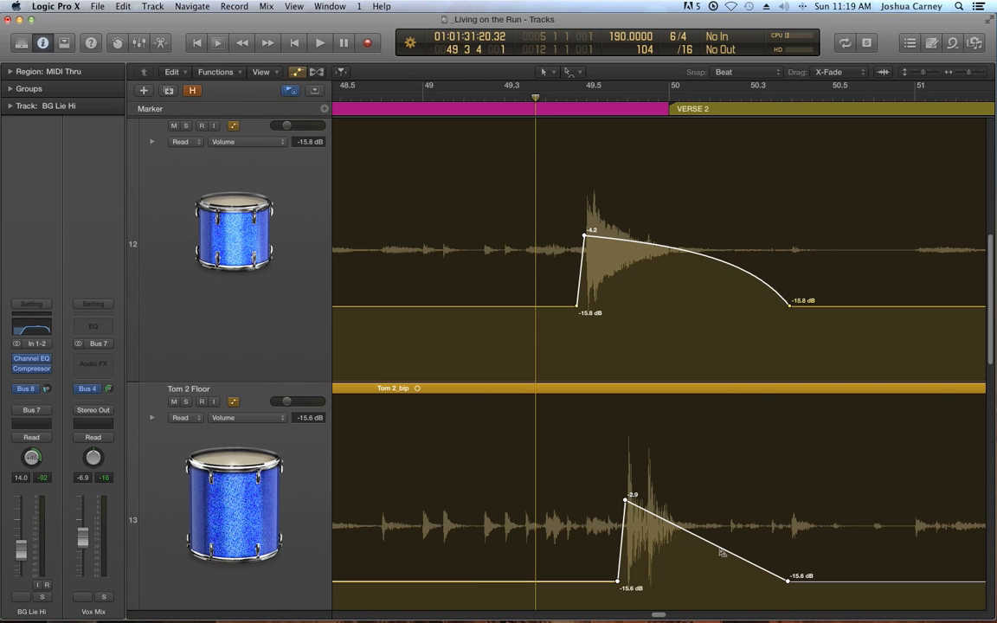
left_click_drag(721, 547, 727, 539)
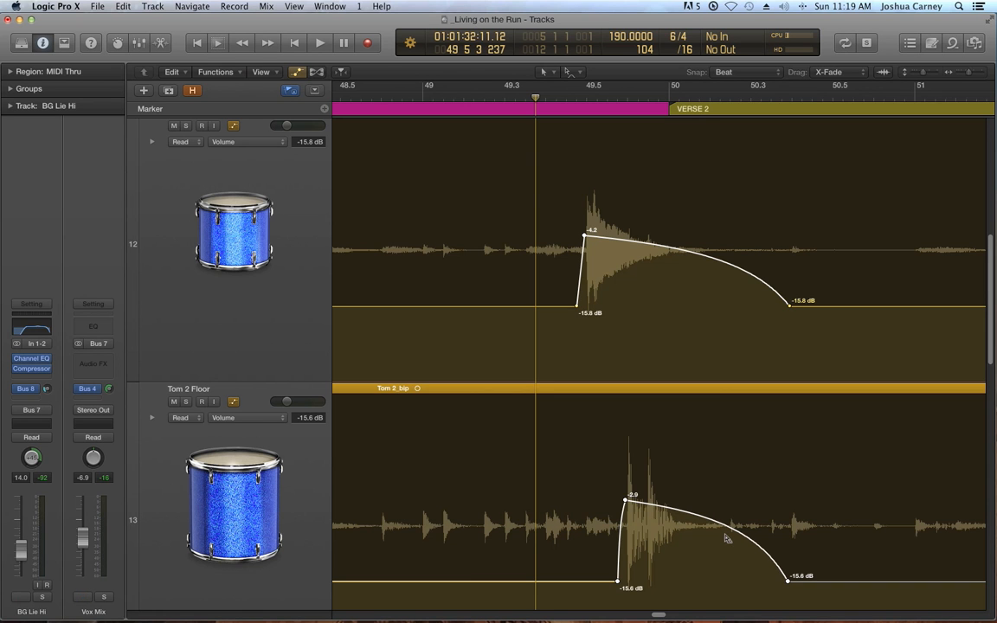
- Bend the rising volume lines just before the hits on Tom 2 Floor and Tom 1 downward so each climbs late
left_click(519, 97)
left_click(592, 528)
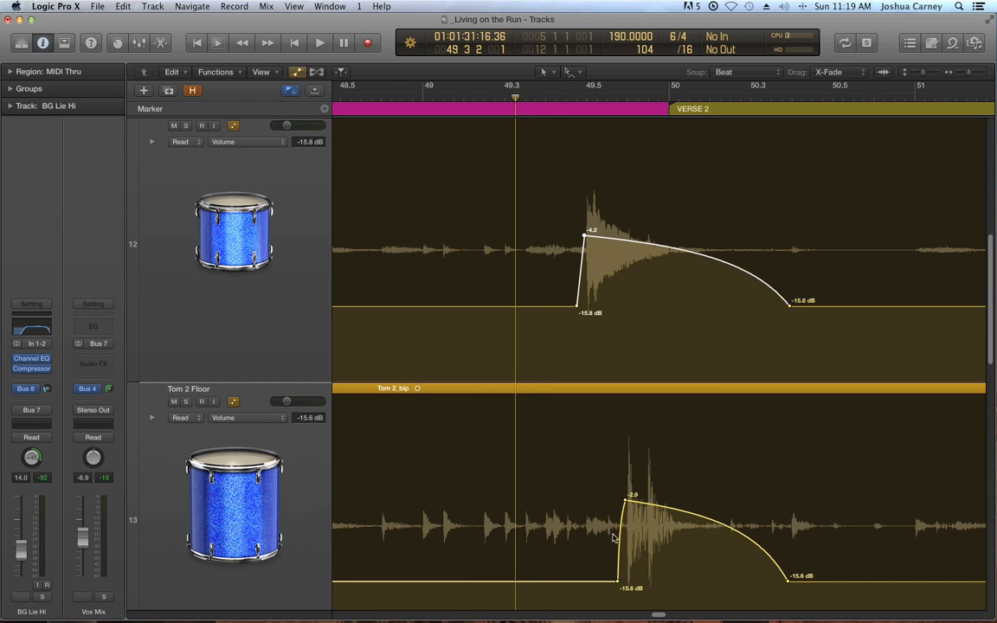
left_click_drag(622, 539, 637, 557)
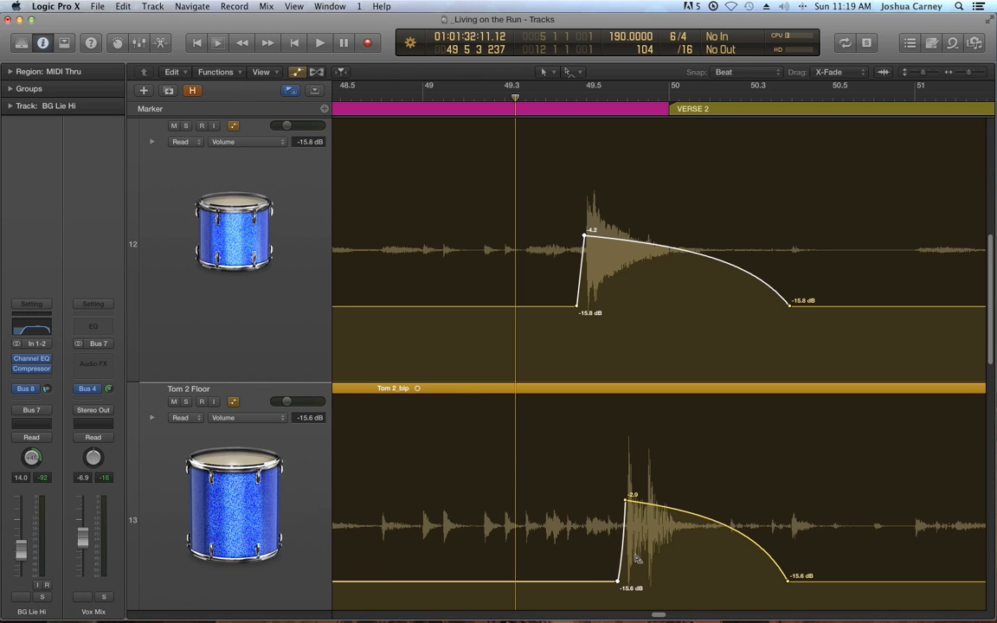
left_click_drag(584, 284, 582, 329)
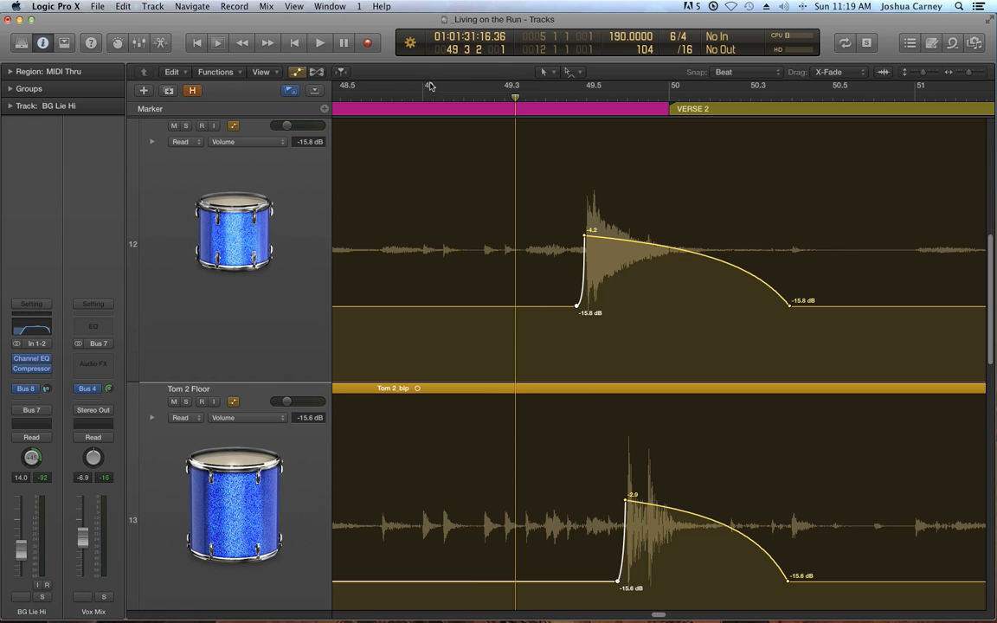
- Cycle bars 49 to 51 and play them, raising the volume peak to -3.3 dB on Tom 1 and -2.4 dB on Tom 2 Floor
left_click_drag(608, 94, 909, 88)
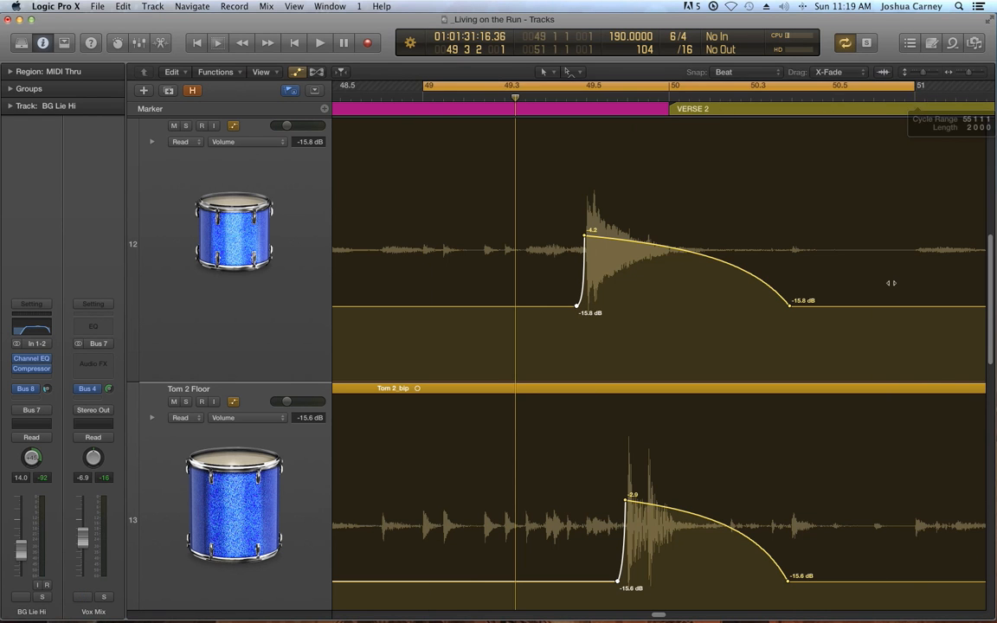
key("space")
left_click(576, 225)
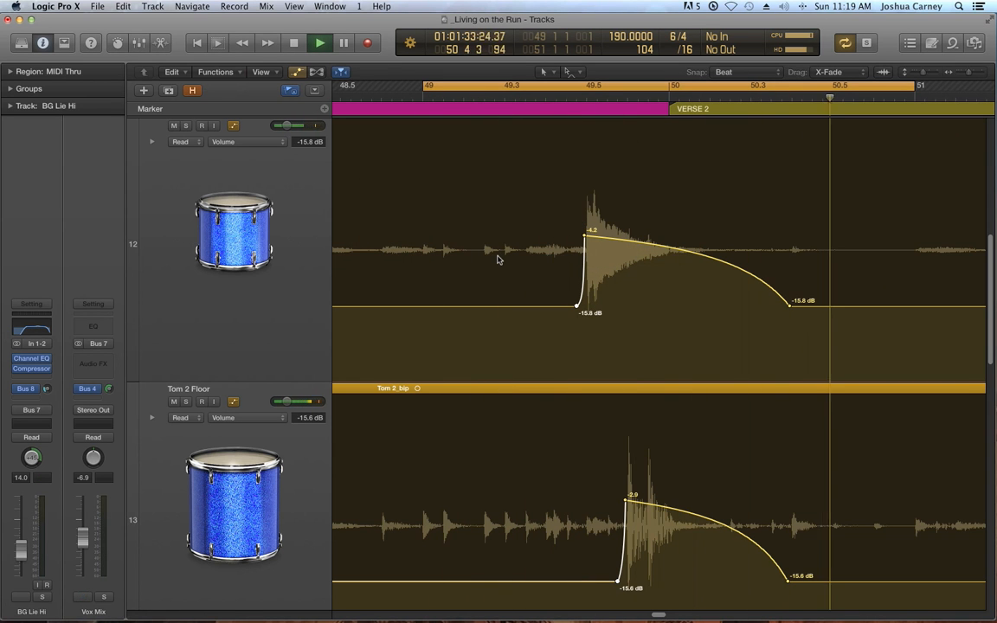
left_click_drag(584, 235, 585, 227)
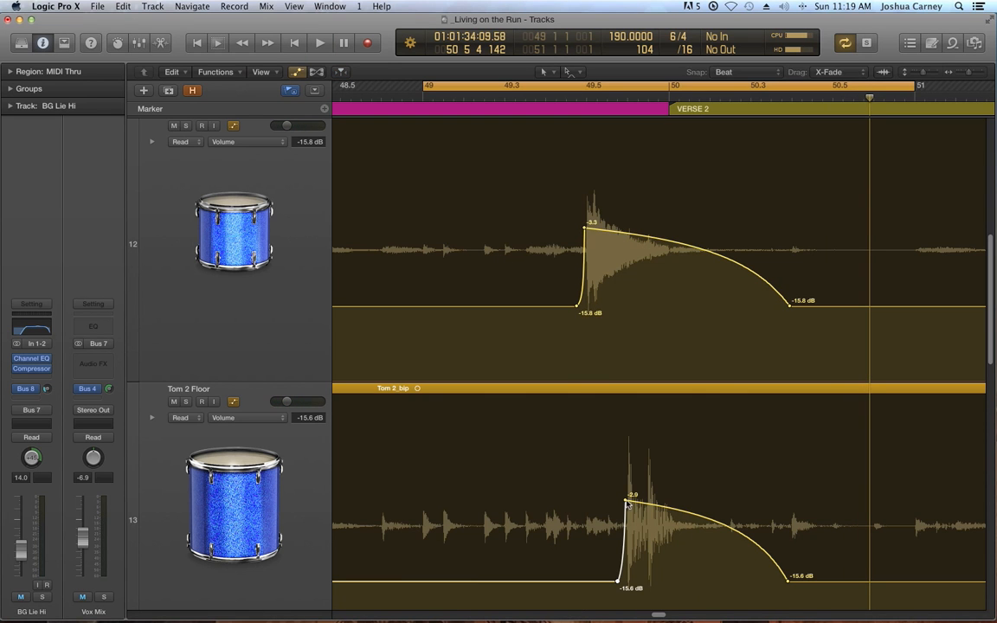
left_click_drag(625, 499, 625, 496)
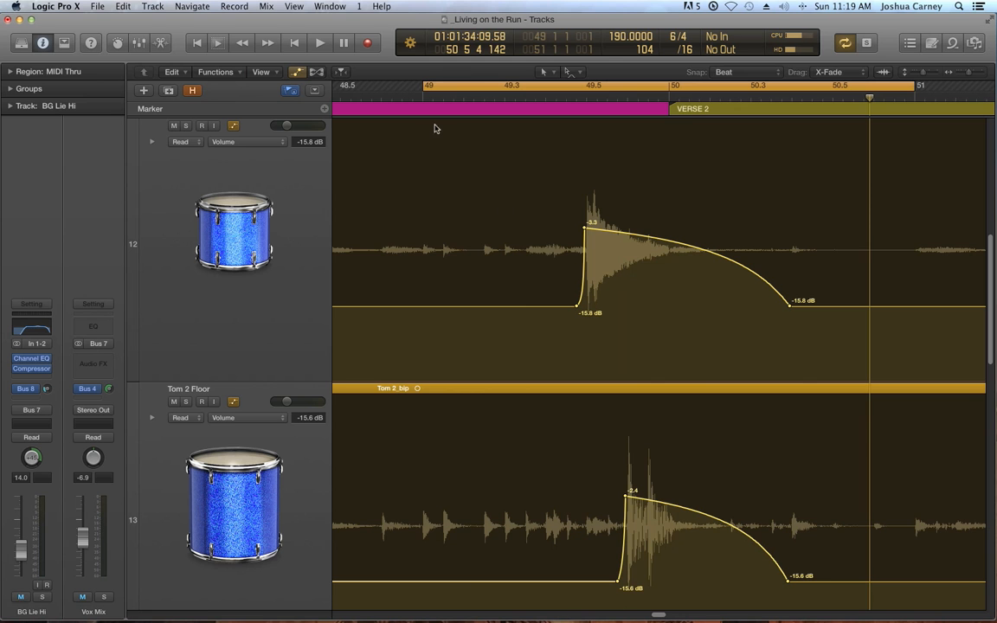
- Check the peak levels of the Tom 1, Tom 2 Floor and other drum channels in the mixer
key("super+2")
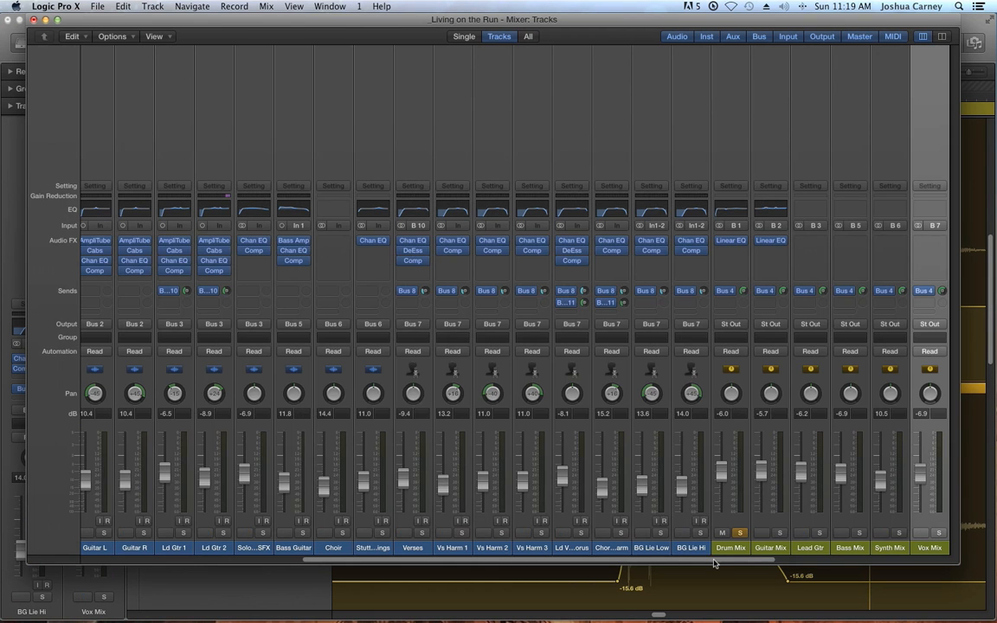
left_click_drag(650, 561, 305, 551)
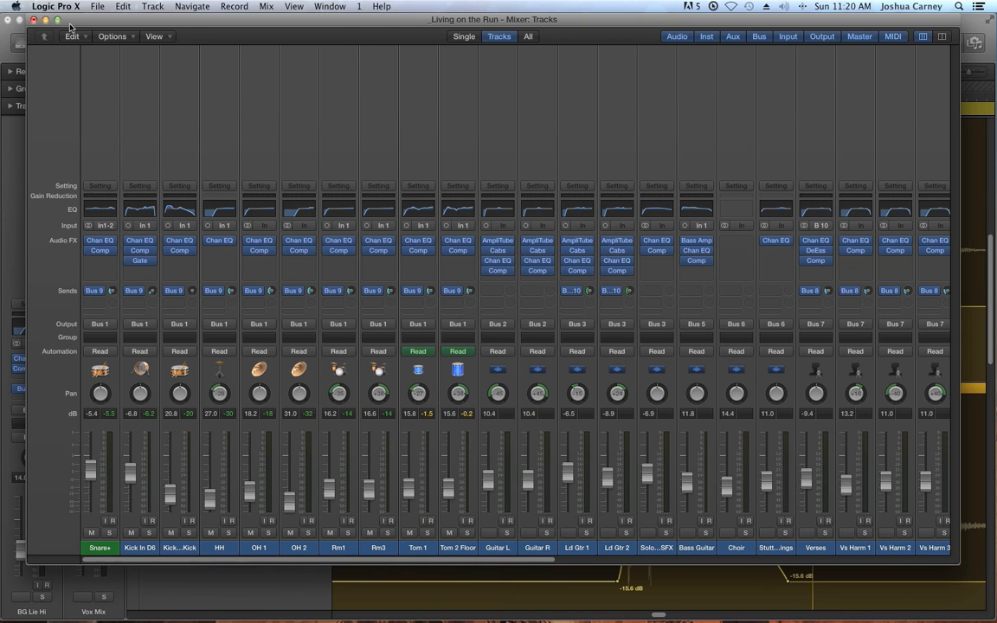
left_click(33, 19)
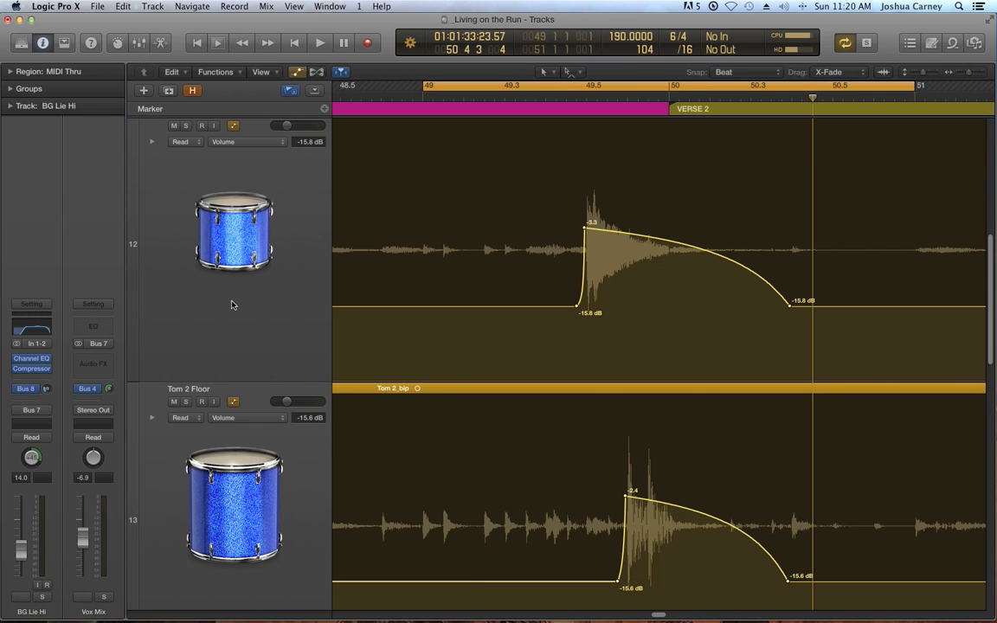
- Hide automation with the tom tracks back at normal height, and switch the mixer solo from Drum Mix to Vox Mix
key("z")
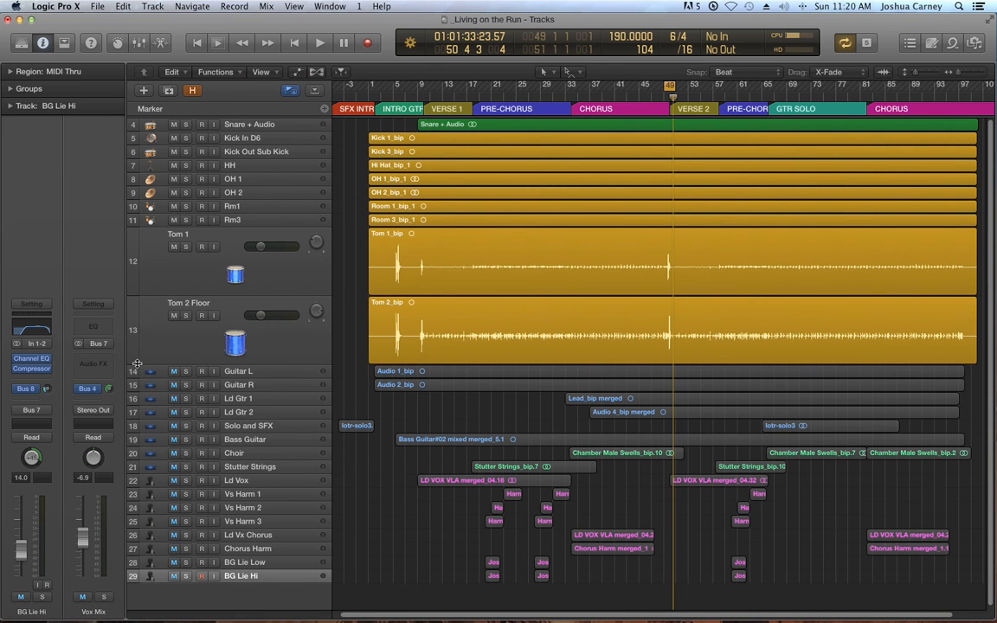
left_click(137, 364, "shift")
key("super+2")
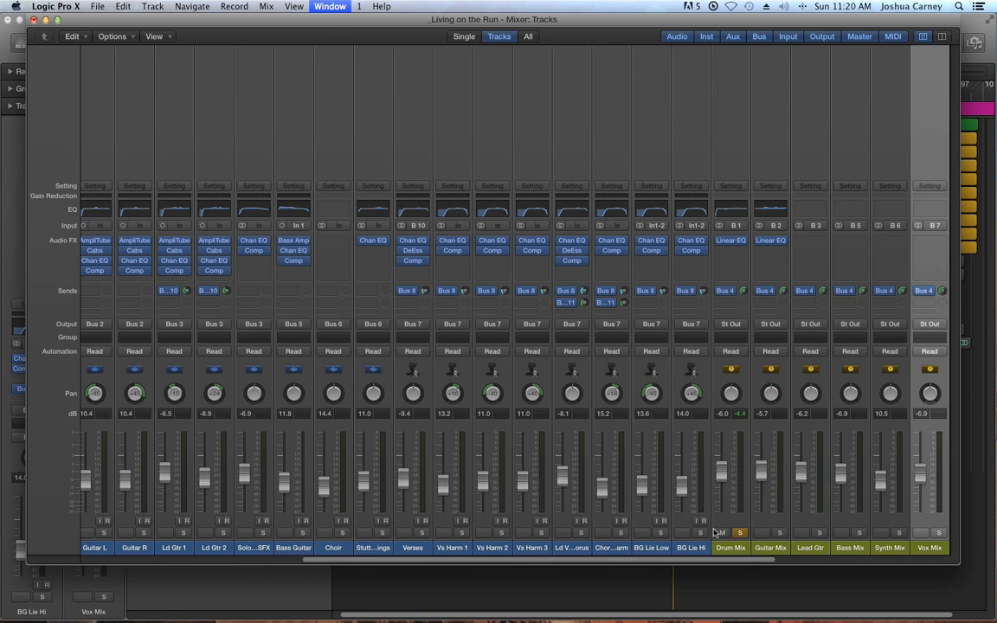
left_click(739, 533)
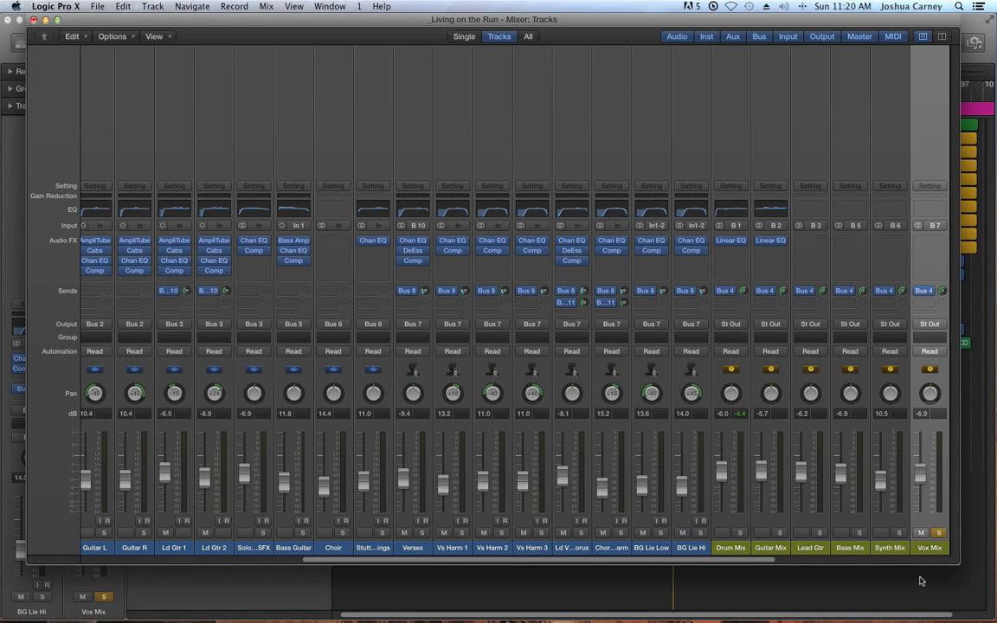
left_click(32, 19)
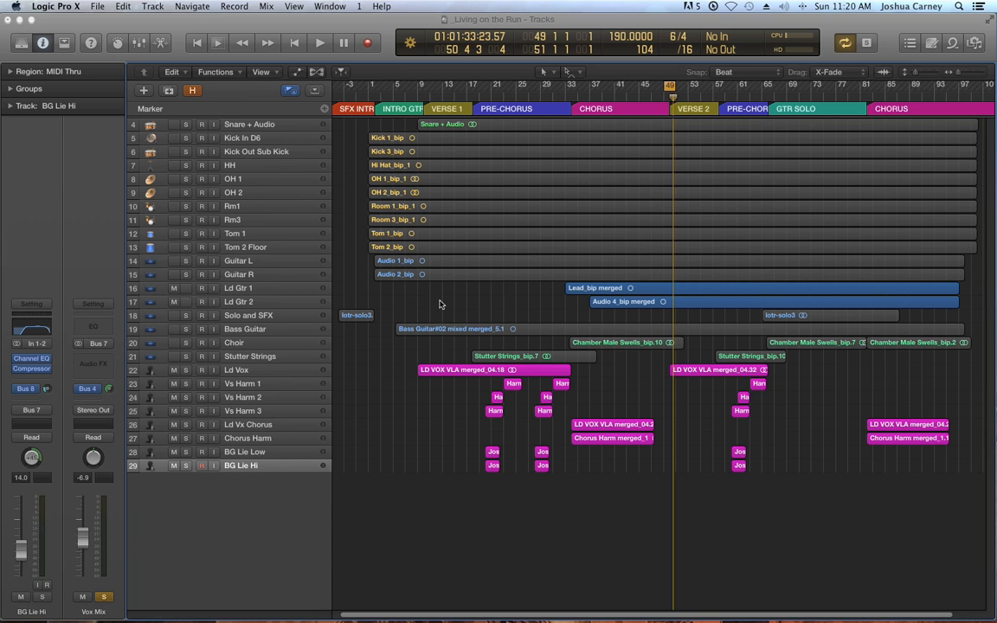
- Enlarge the Vs Harm 1 and Ld Vox tracks, and place the playhead at bar 23, where the first Vs Harm 1 region starts
left_click_drag(222, 389, 218, 459)
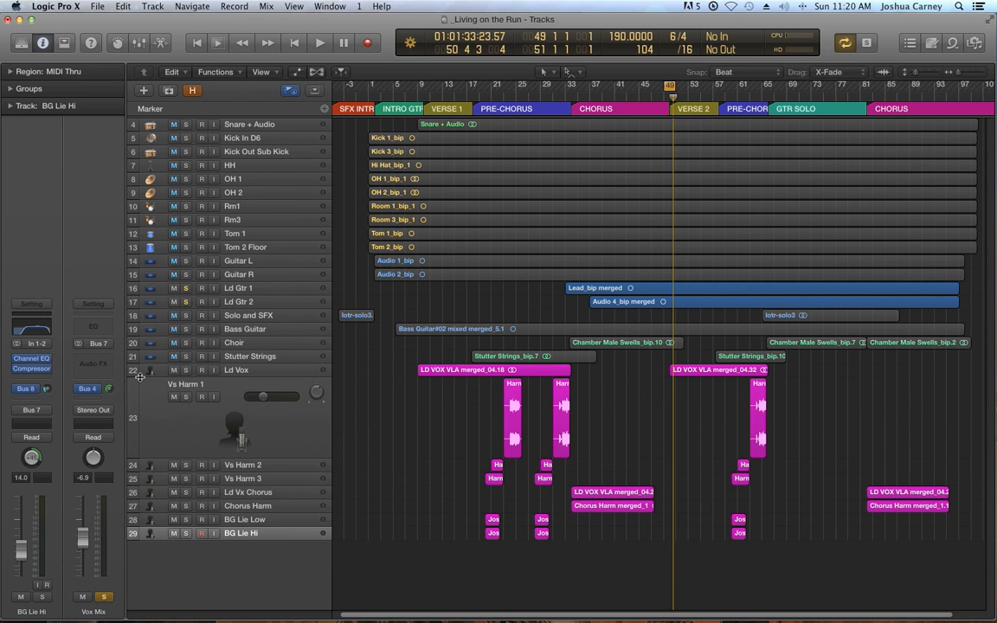
left_click_drag(127, 377, 127, 414)
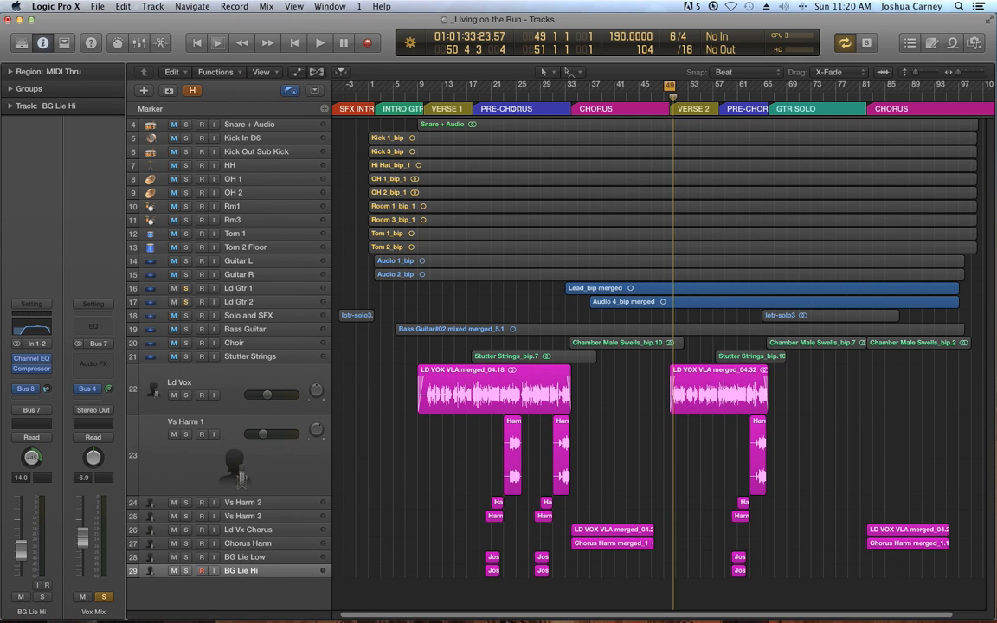
left_click(504, 99)
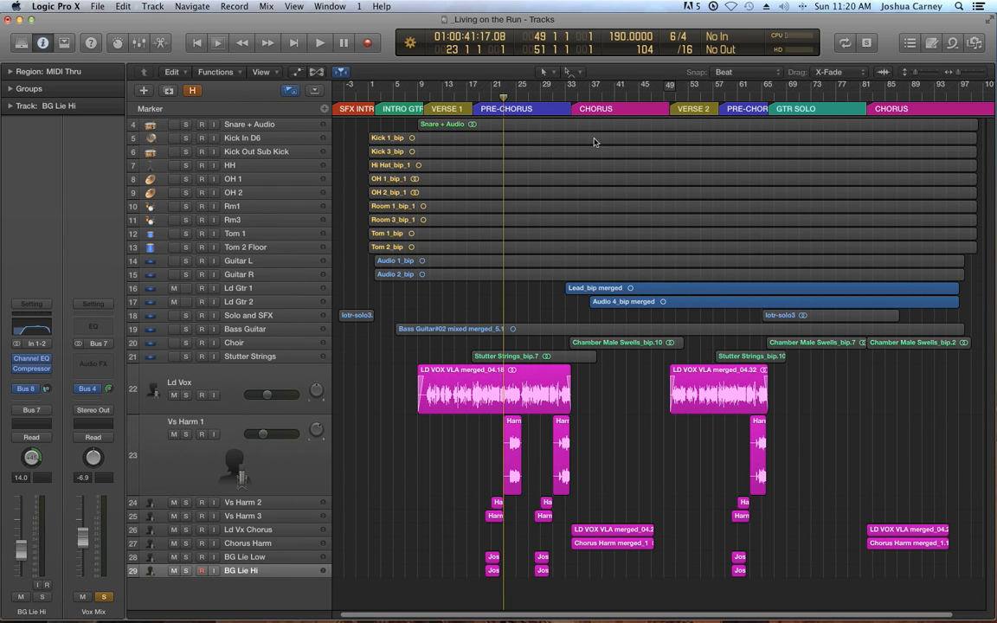
key("super+Right")
key("super+Right")
key("super+Right")
key("super+Right")
key("super+Right")
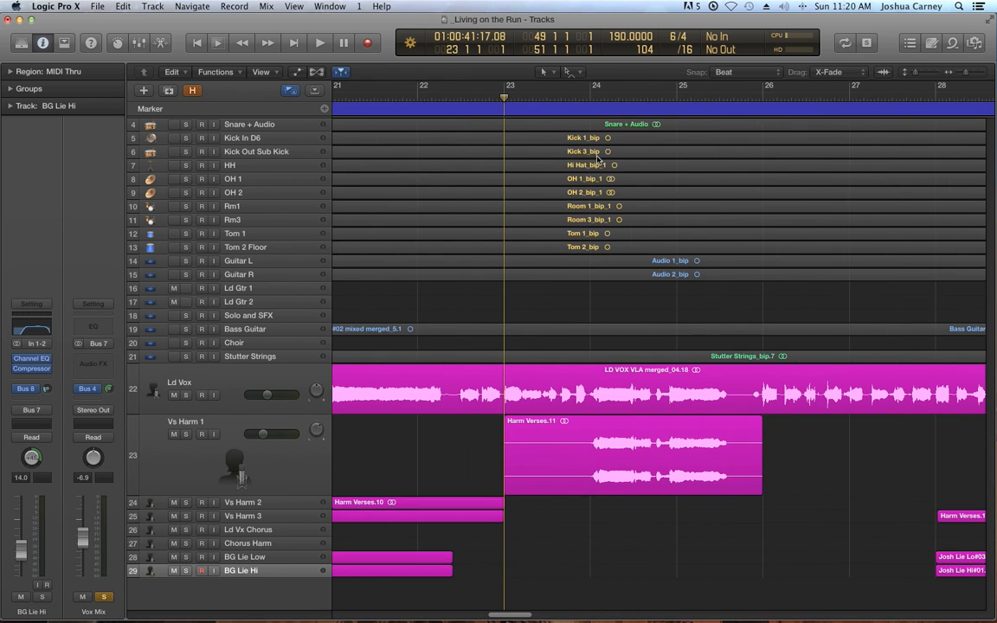
key("c")
scroll(808, 369, "right", 5)
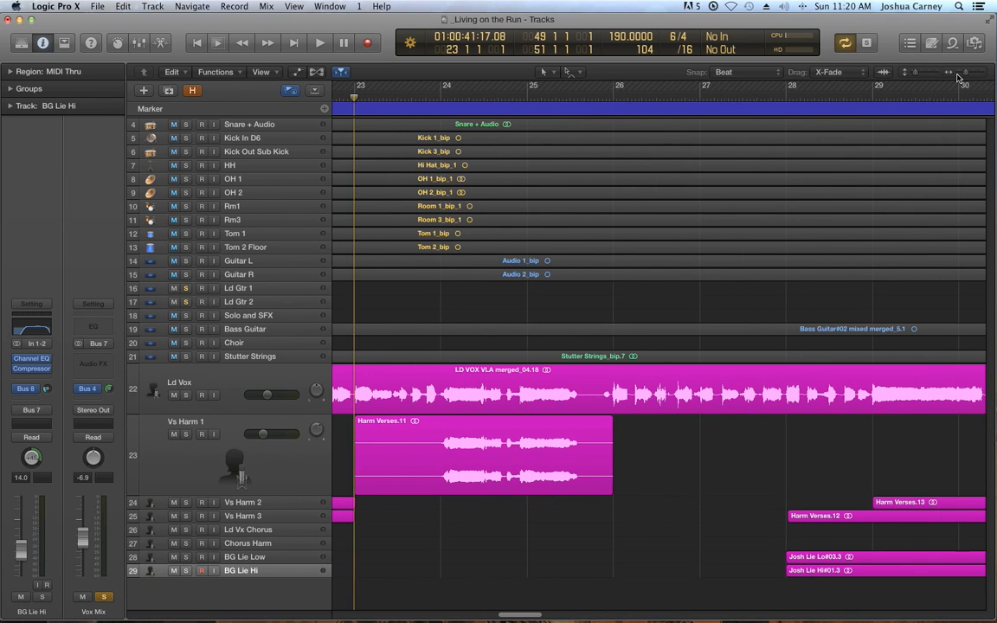
key("super+Left")
key("super+Left")
- Solo the Ld Vox and Vs Harm 1 tracks
left_click(282, 454)
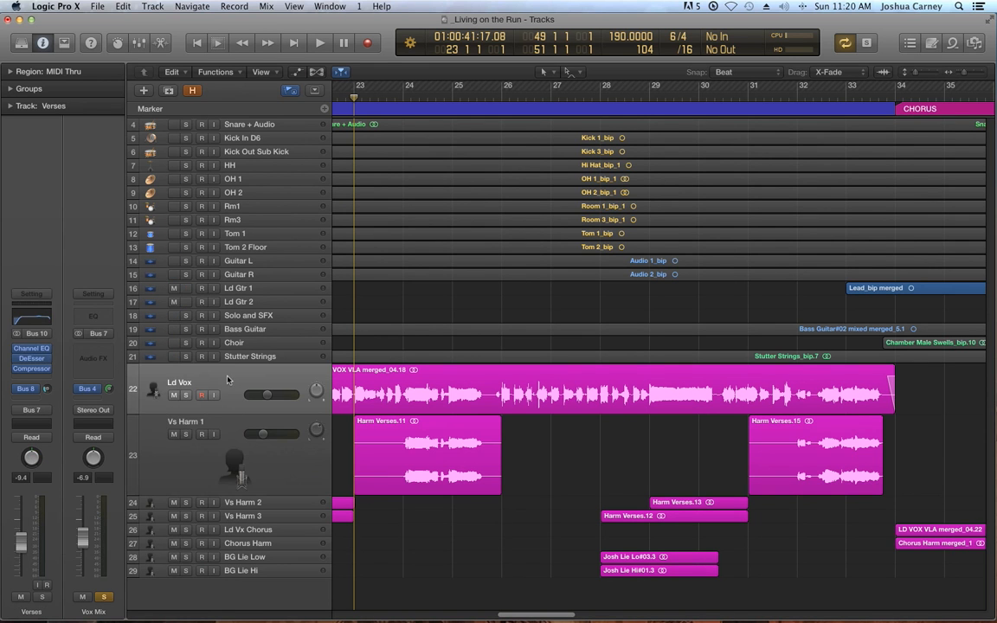
left_click(186, 396)
left_click(186, 435)
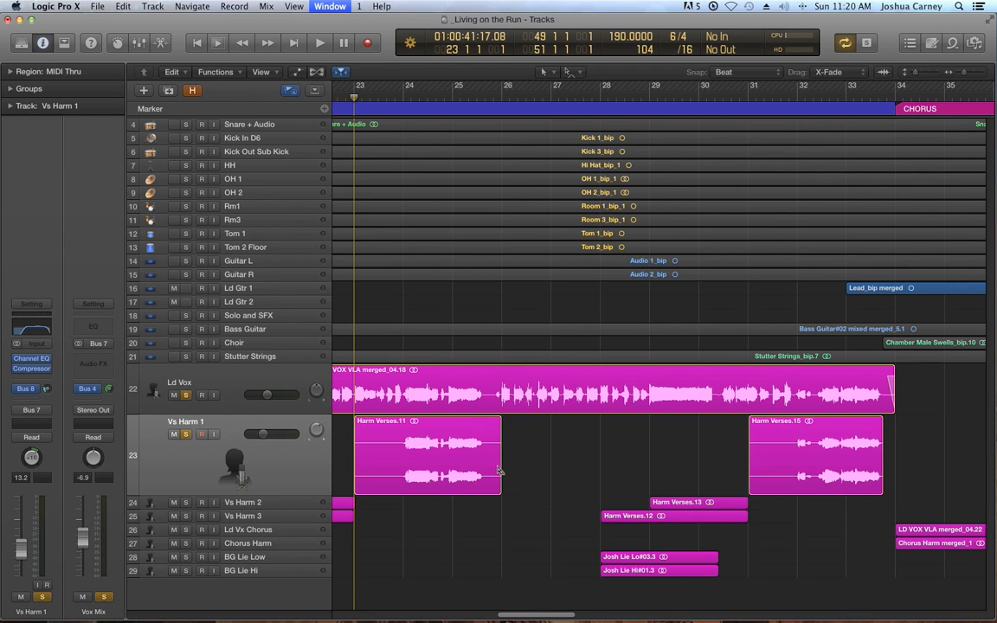
- Turn off the Vox Mix solo in the mixer, leaving the lead vocal and Vs Harm 1 channels soloed
key("super+2")
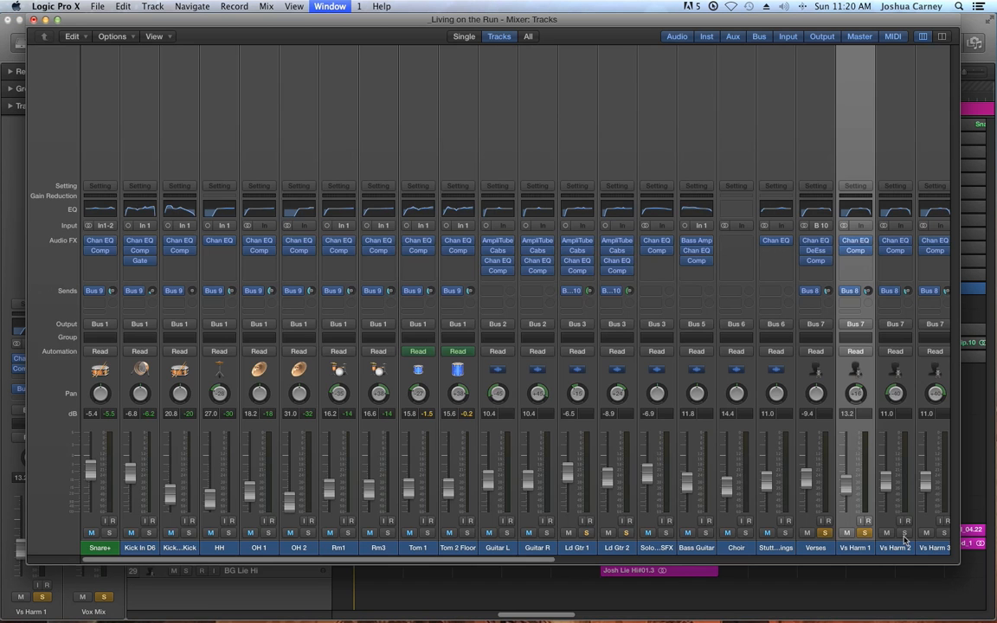
left_click(864, 533)
left_click(826, 533)
left_click(828, 533)
left_click(864, 533)
left_click_drag(523, 560, 949, 568)
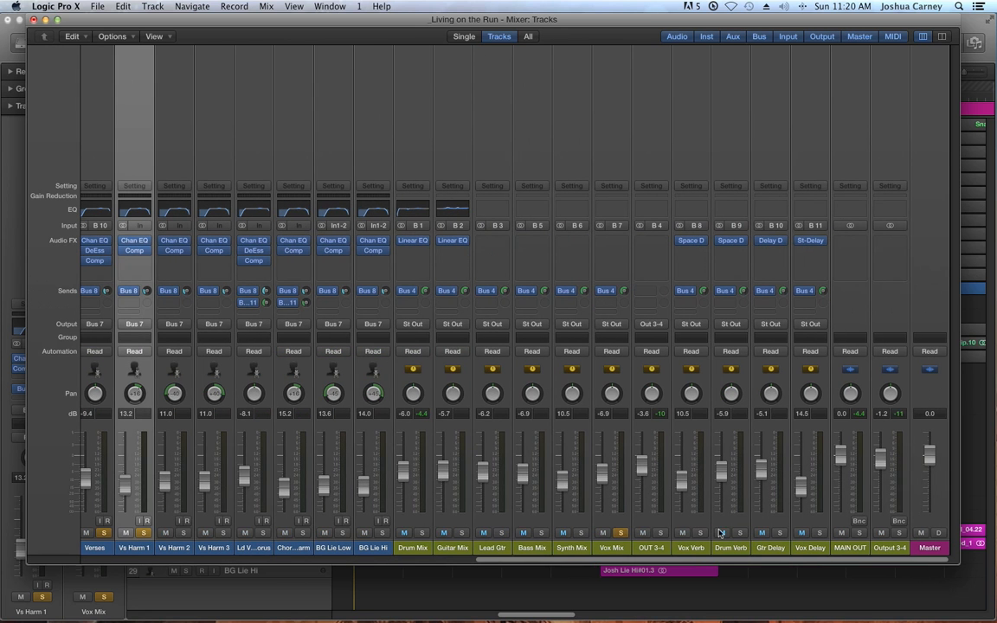
left_click(621, 534)
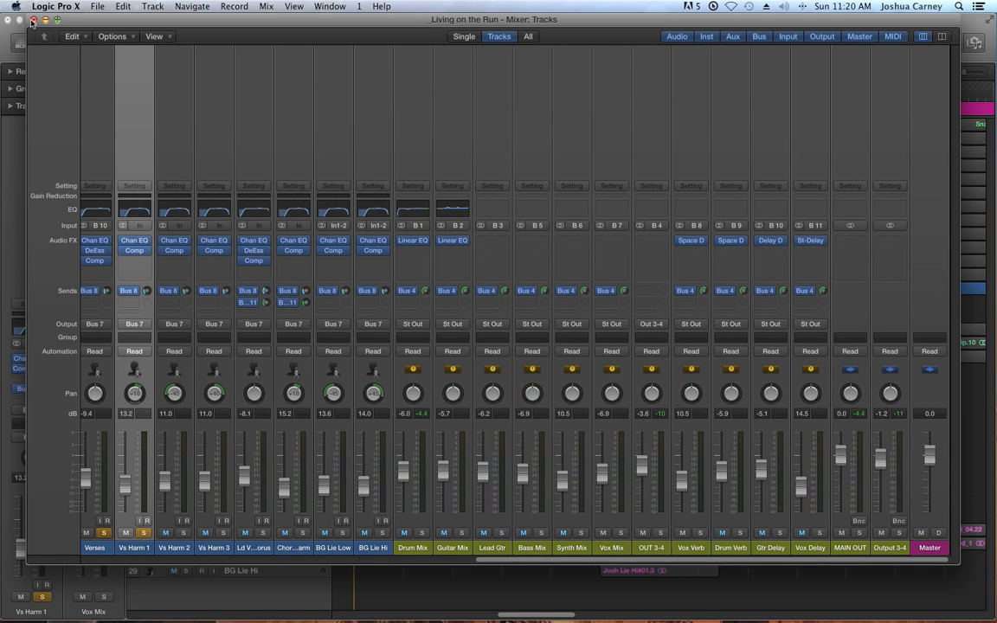
left_click(33, 19)
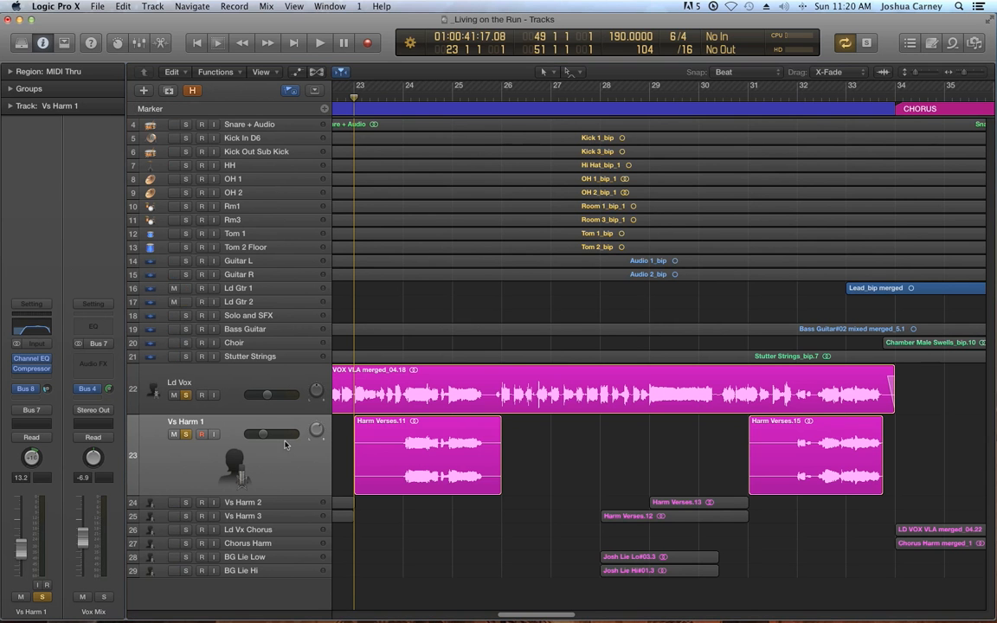
- Turn off cycle playback and place the playhead late in bar 23, just before the singing in Harm Verses.11
key("space")
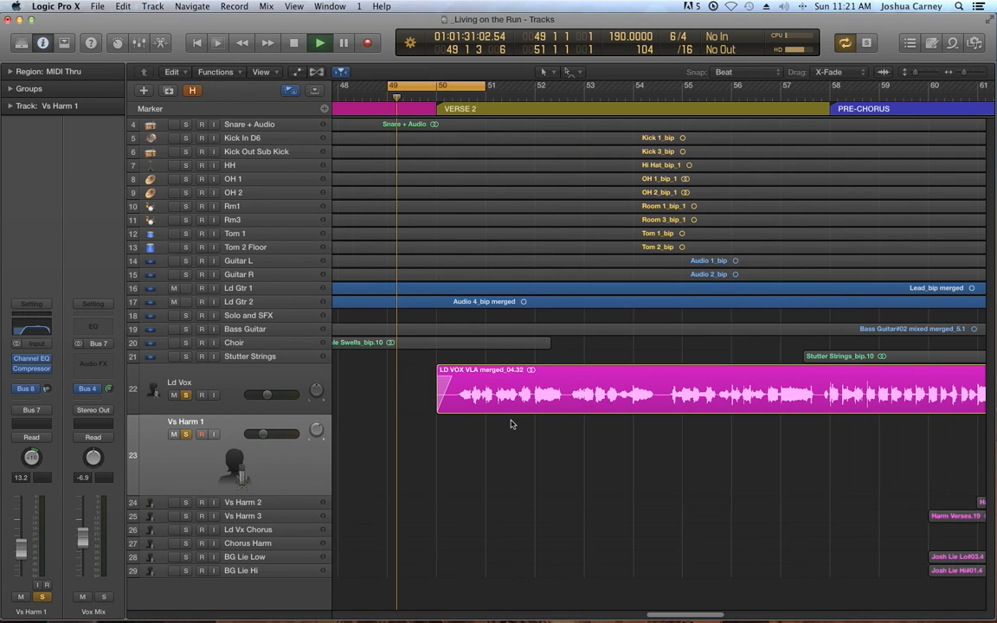
key("Return")
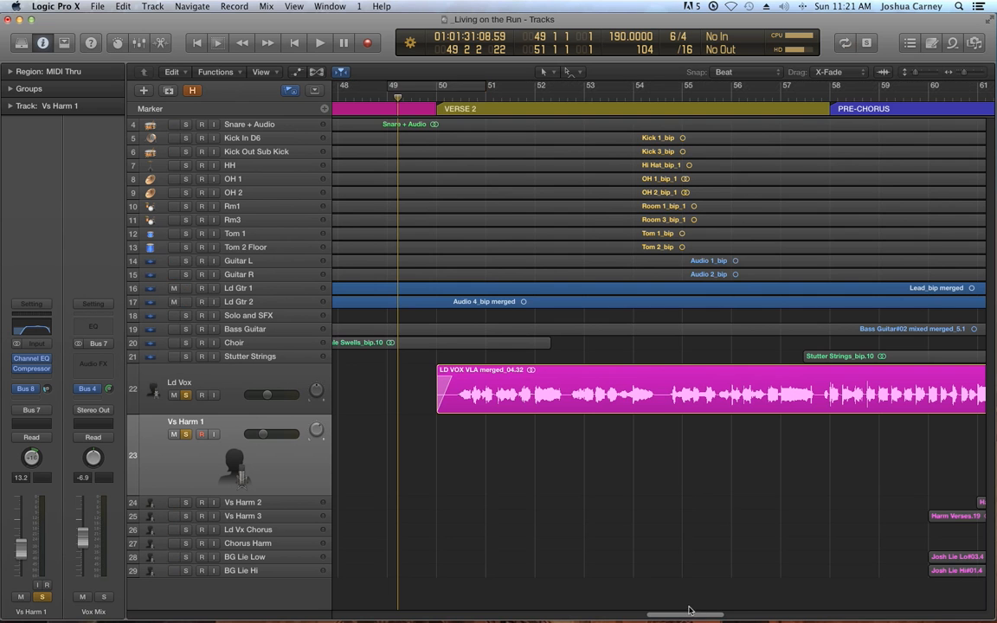
left_click_drag(692, 615, 748, 614)
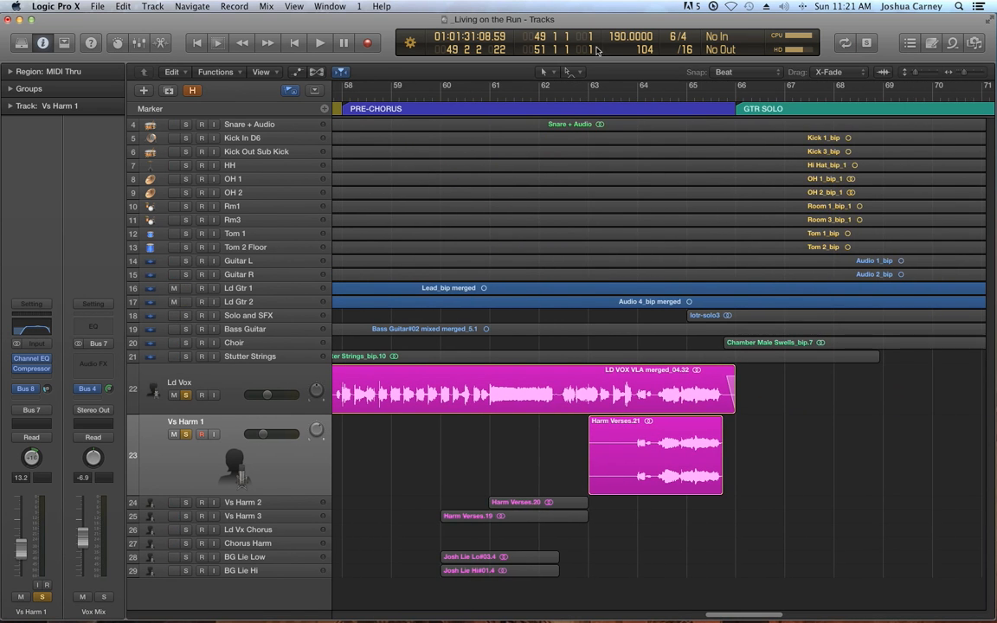
key("space")
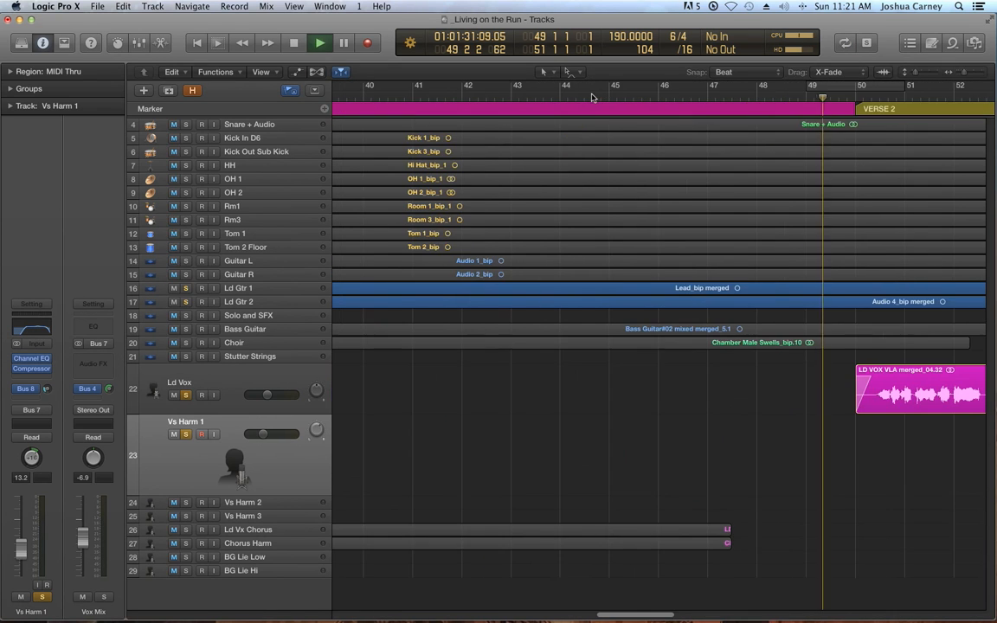
key("space")
left_click_drag(662, 619, 560, 612)
left_click(405, 102)
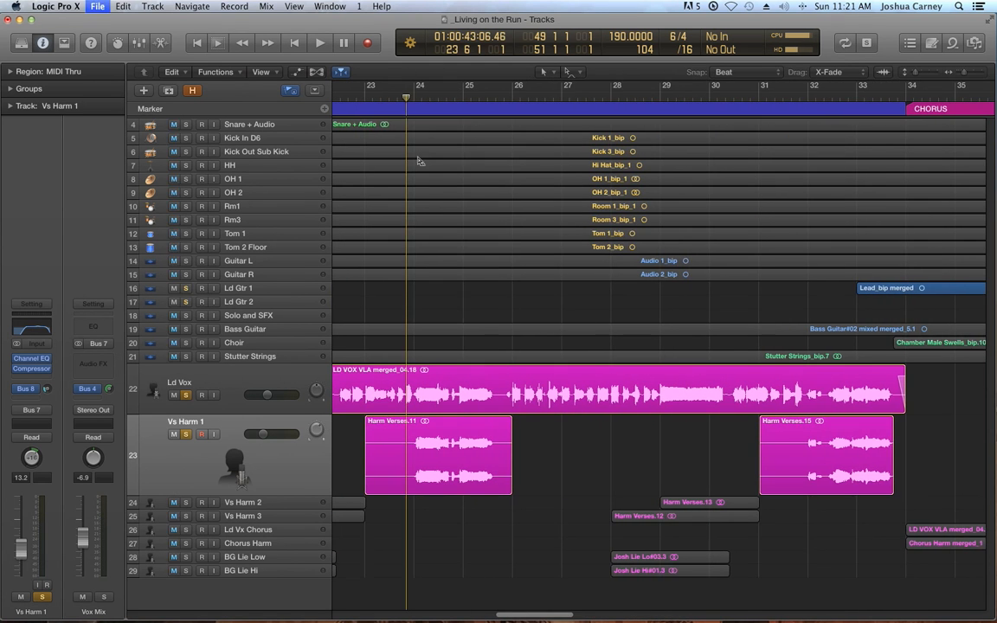
- Play the Harm Verses.11 and Harm Verses.15 passages to compare the harmony's loudness against the lead vocal
key("space")
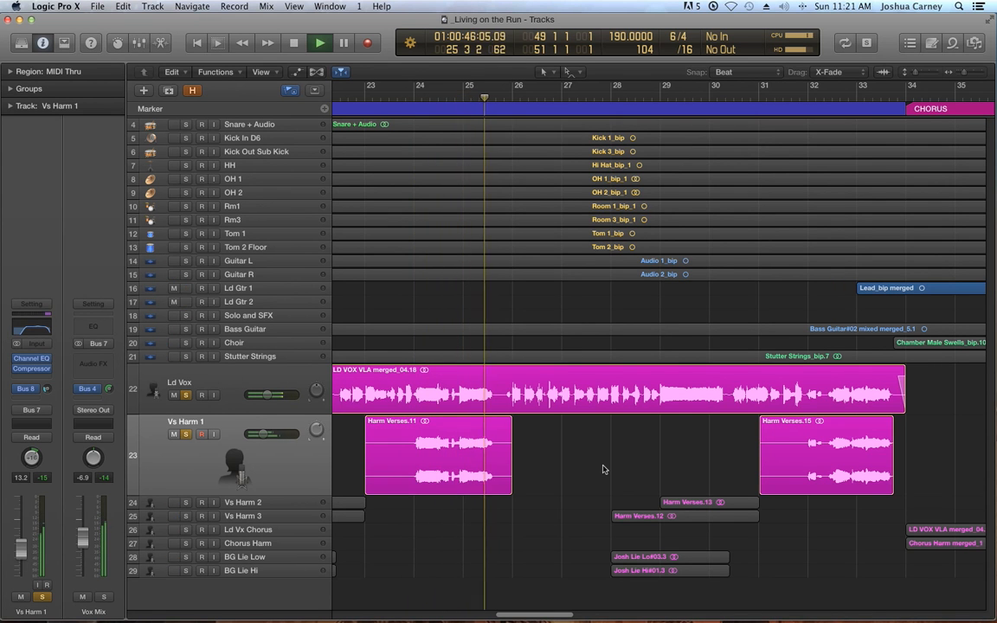
left_click(793, 102)
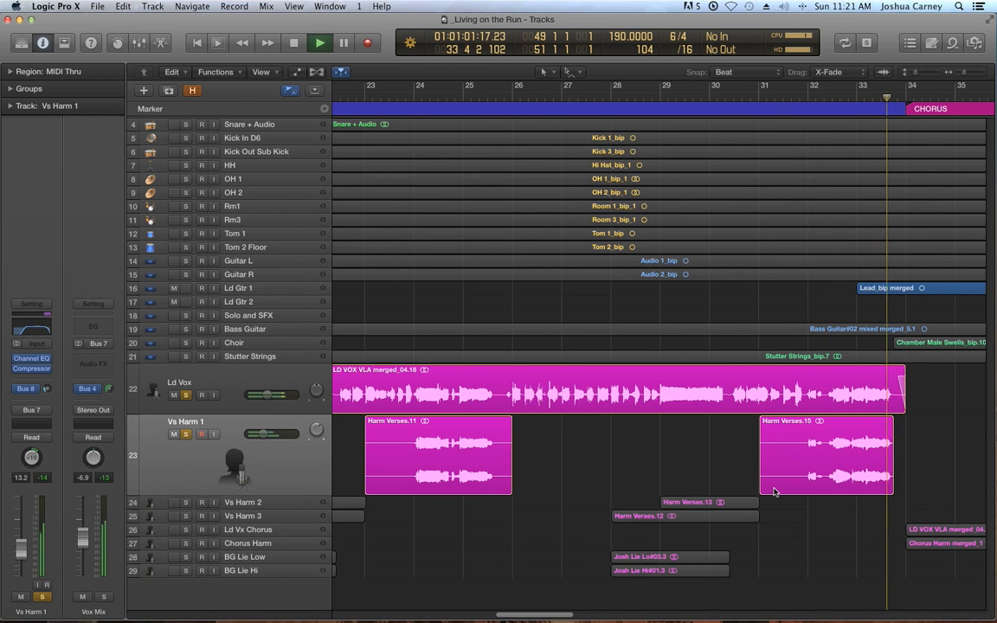
left_click(838, 455)
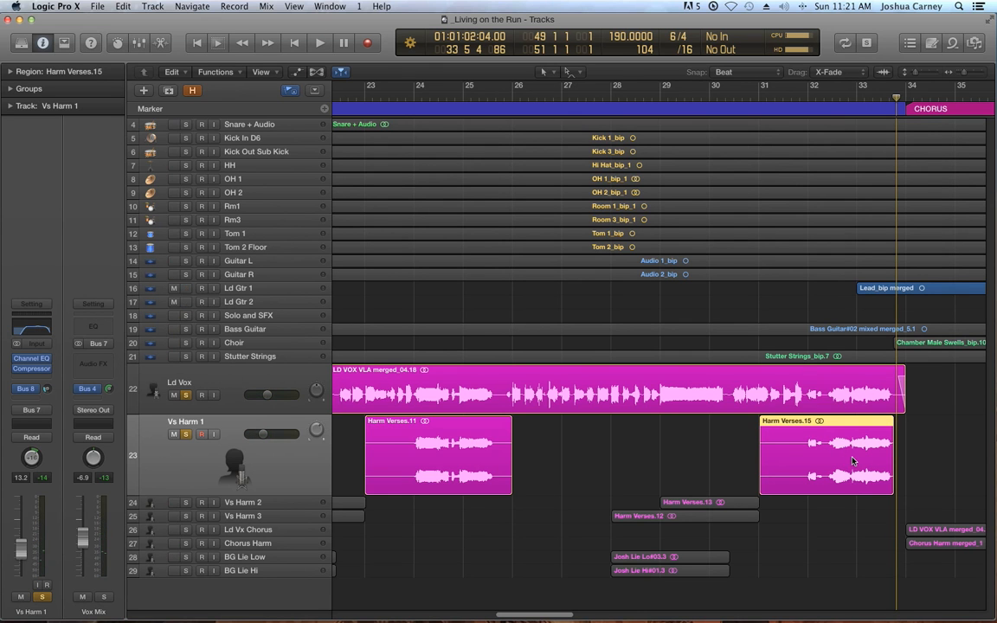
left_click(458, 440)
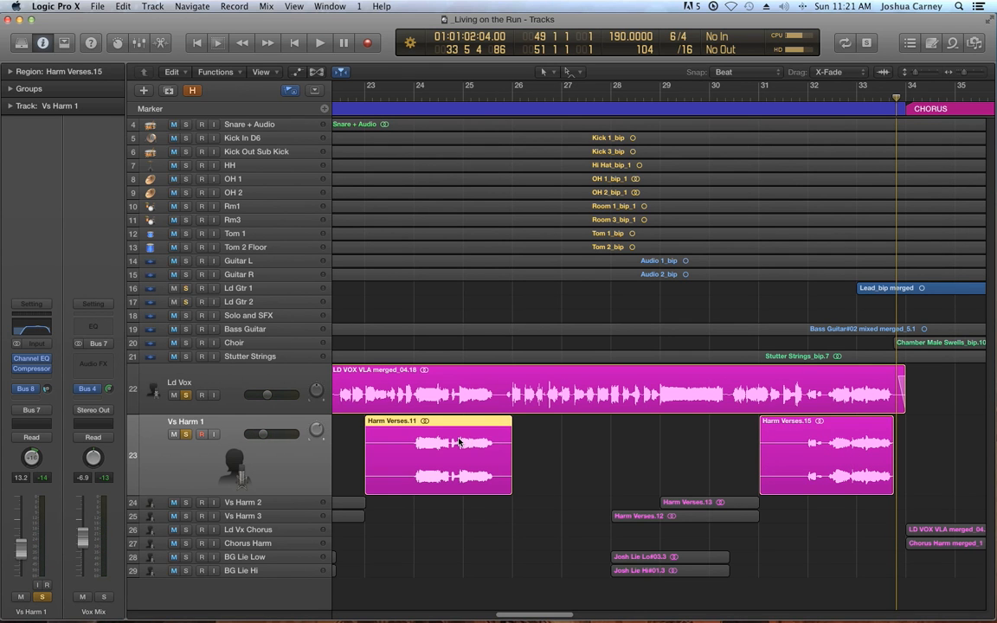
left_click(543, 445)
left_click(415, 98)
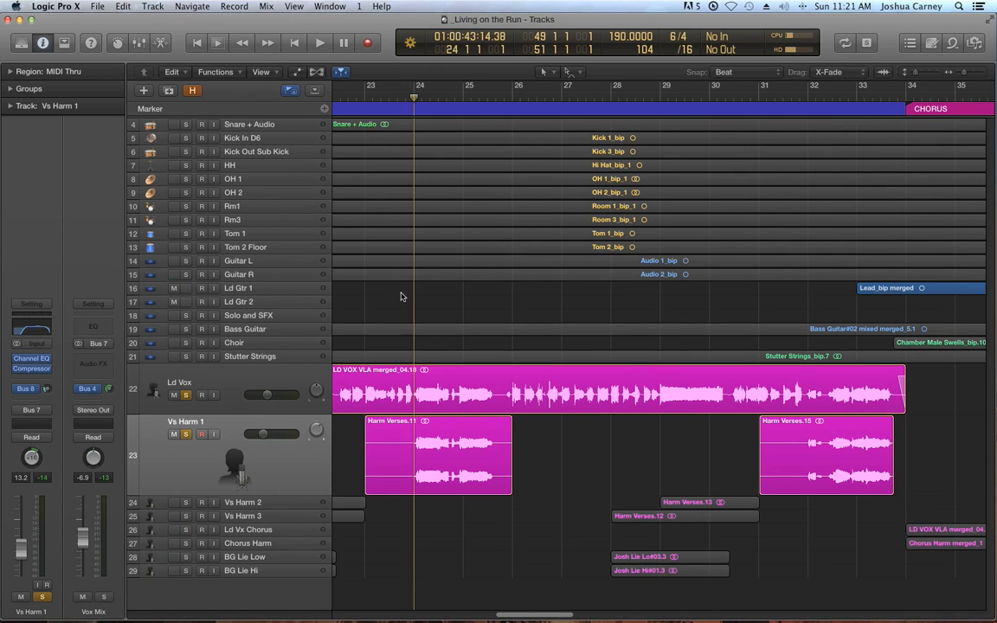
left_click(801, 442)
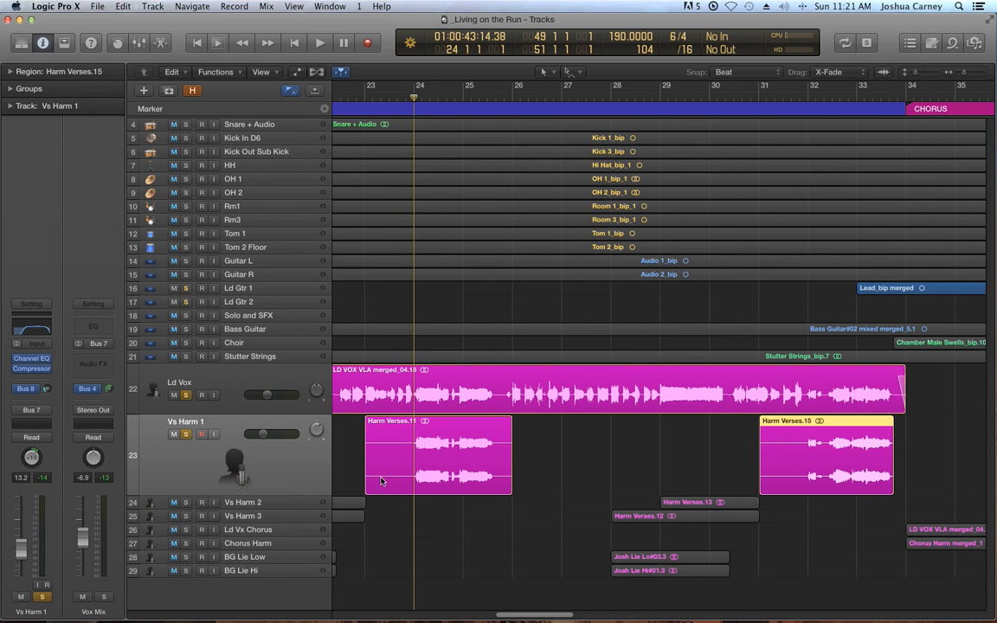
- Enlarge the Vs Harm 1 track, show its Volume automation, and start the volume curve at its current level
left_click(257, 458)
key("z")
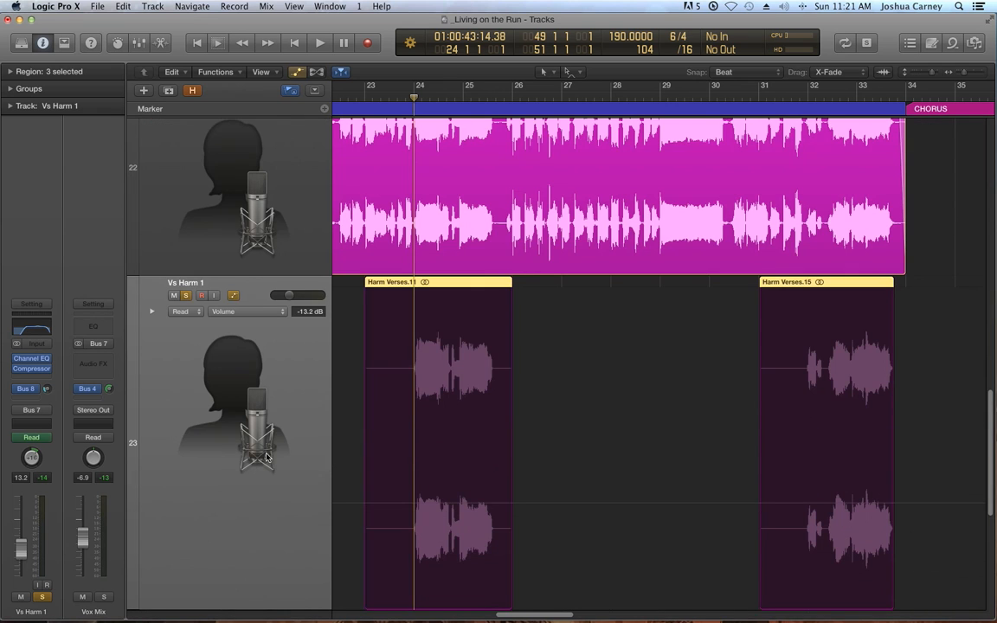
scroll(520, 489, "down", 2)
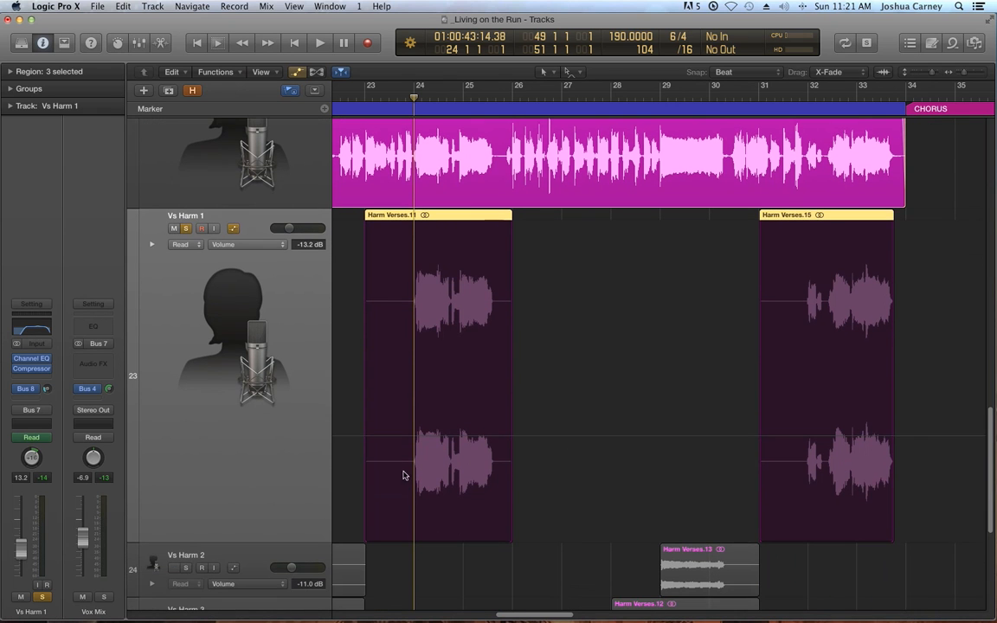
left_click(380, 440)
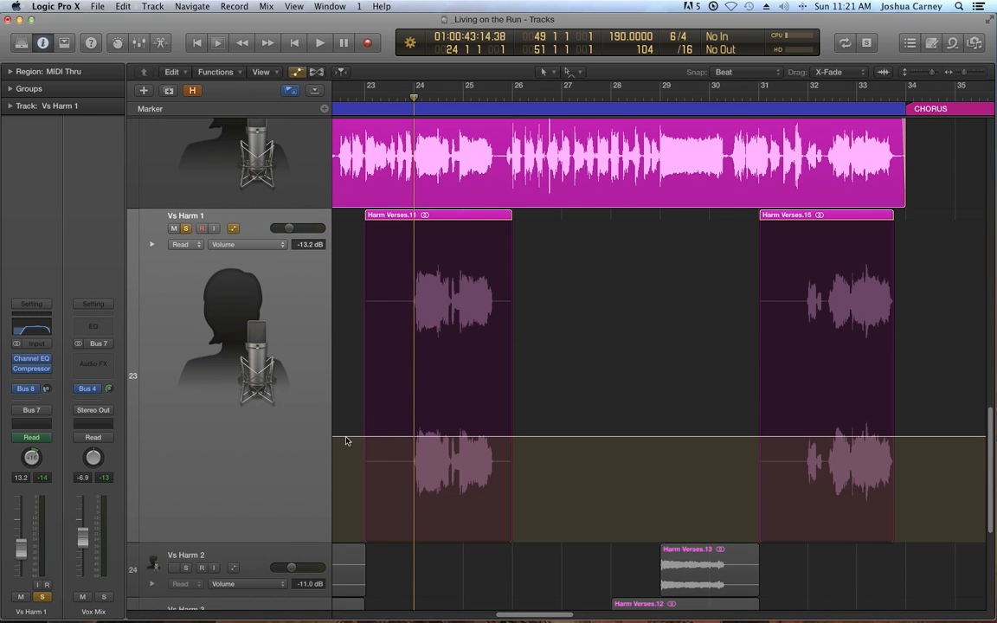
- Add Volume points on both sides of Harm Verses.15, raise the section between them to -11.6 dB, and lower the preceding section to -15.4 dB
left_click(648, 437)
left_click(964, 437)
left_click(933, 437)
left_click_drag(905, 437, 905, 425)
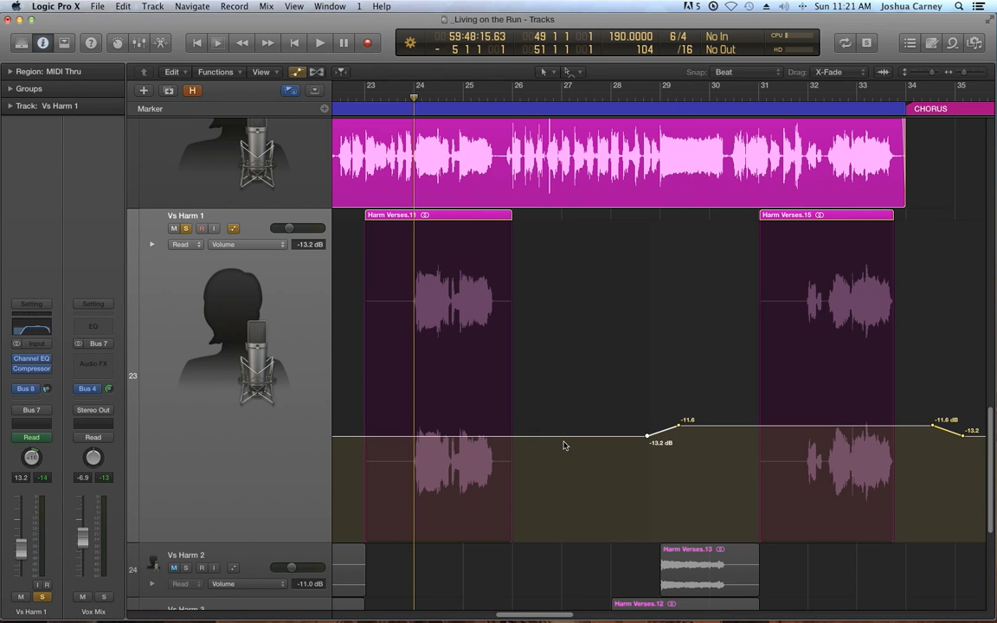
left_click_drag(564, 441, 561, 454)
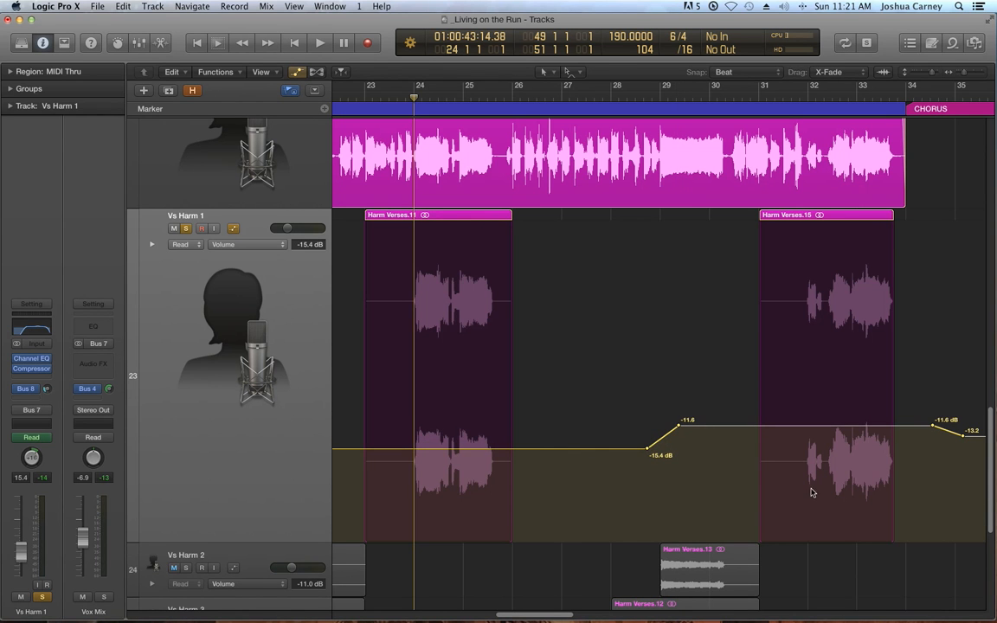
- Show the whole song in the timeline and set the secondary tool to the Automation Select Tool
key("super+Left")
key("super+Left")
key("super+Left")
key("super+Left")
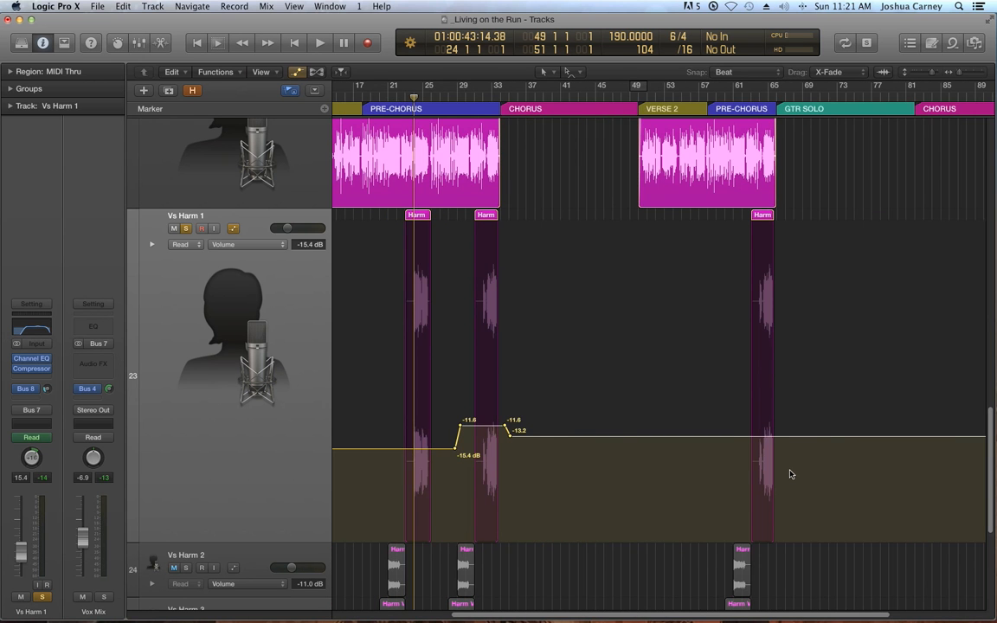
key("super+Left")
key("super+Left")
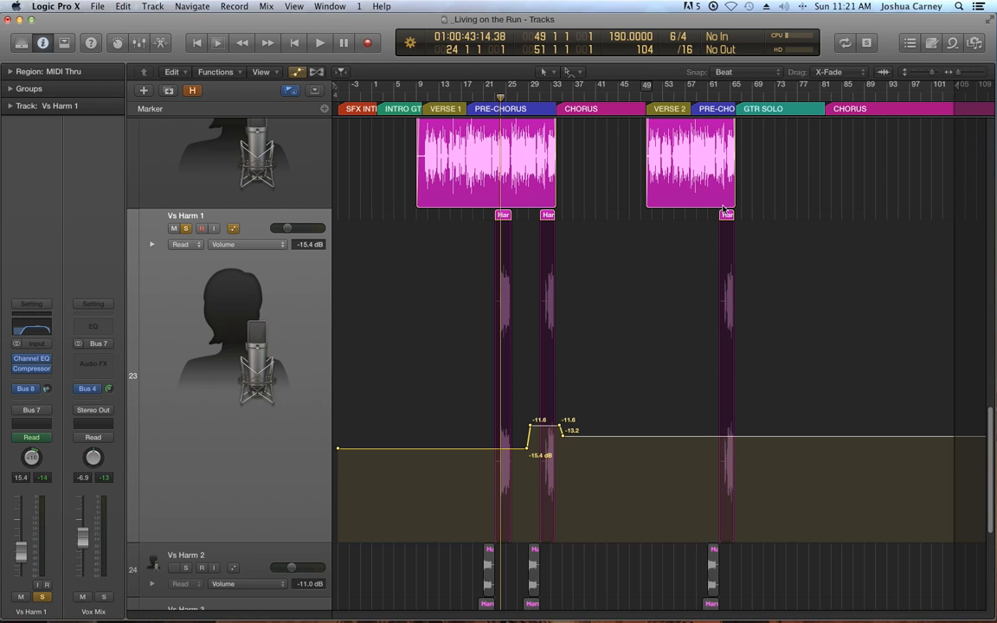
left_click(567, 72)
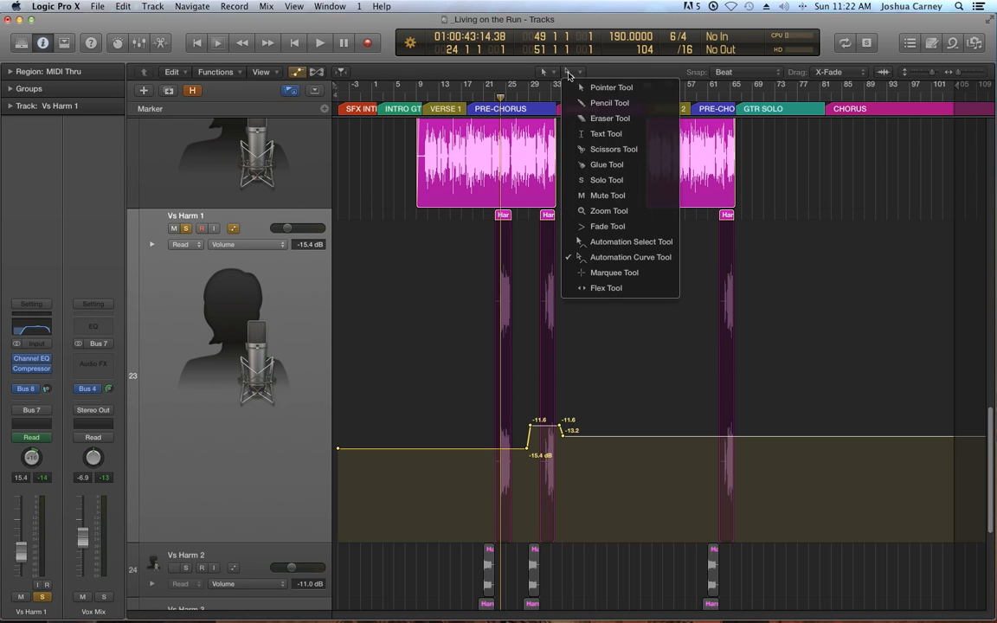
left_click(669, 245)
- Try copying the four automation points around Harm Verses.15 to the third Vs Harm 1 region, and undo the copy
left_click_drag(615, 415, 522, 473)
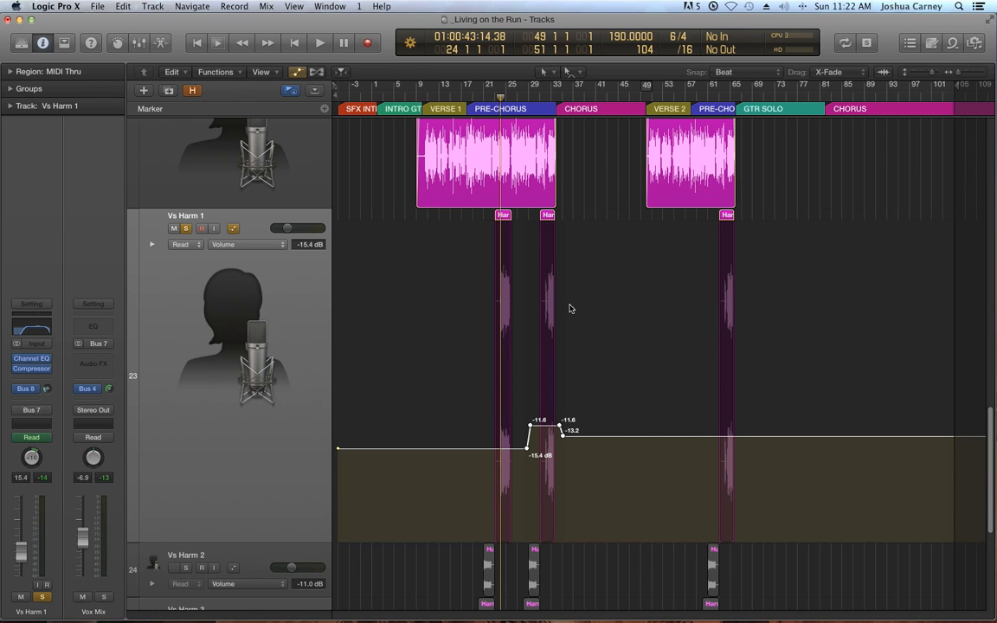
left_click_drag(551, 435, 718, 446)
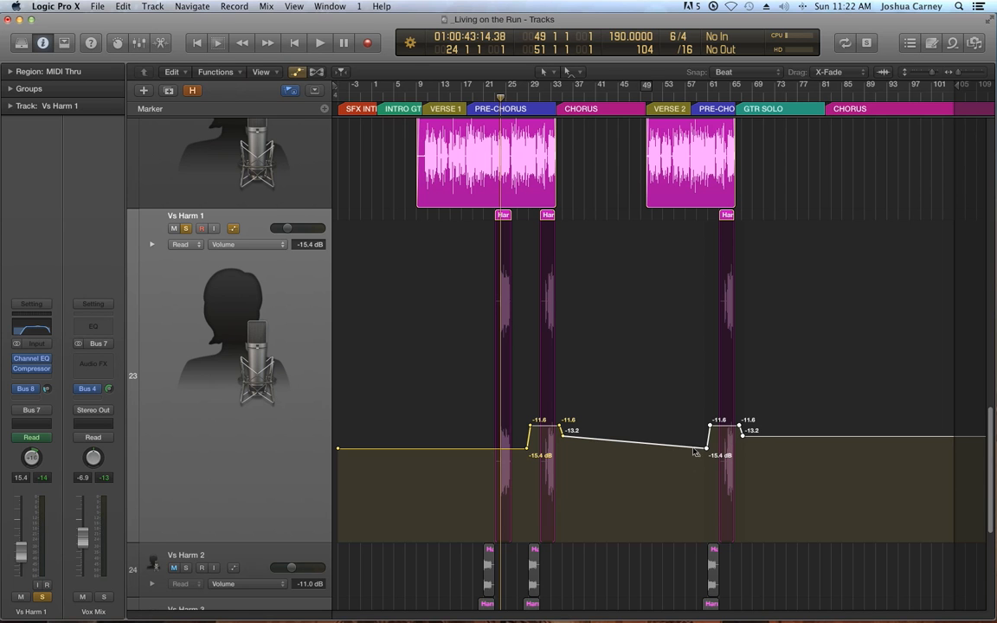
key("super+z")
key("super+z")
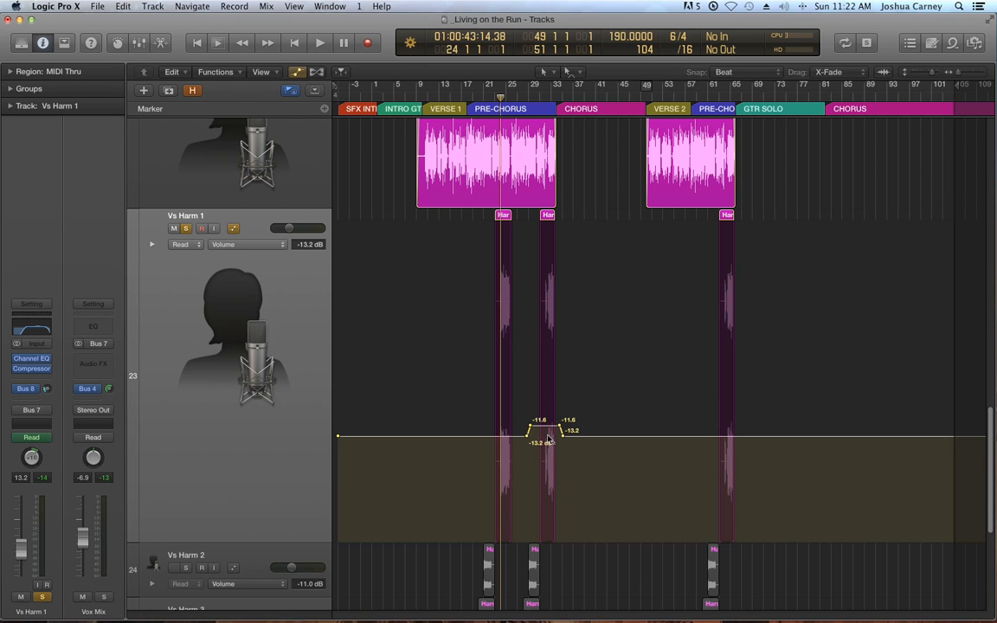
key("super+shift+z")
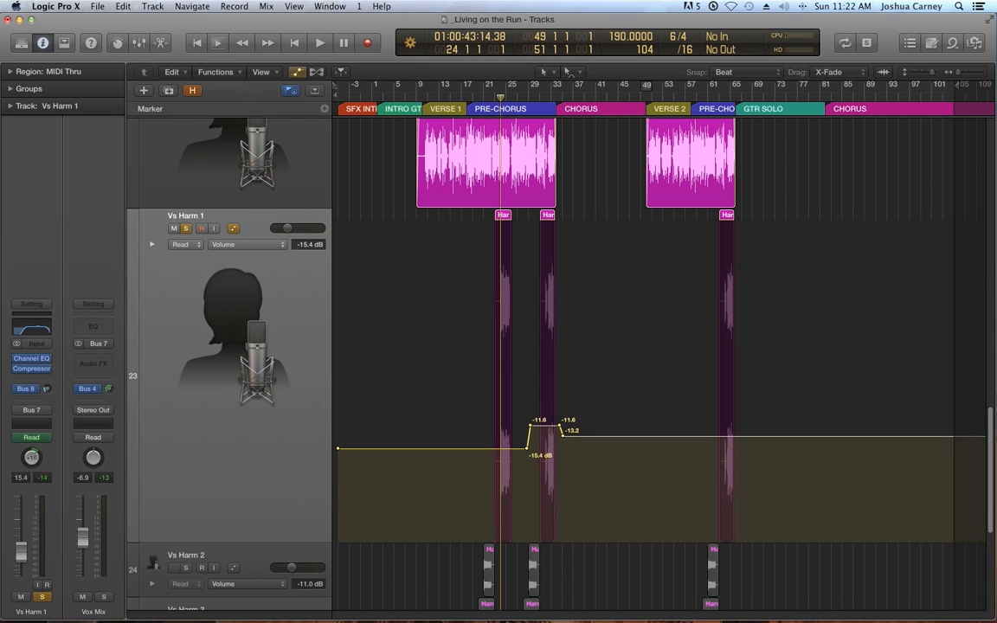
- Delete the two Volume points after Harm Verses.15 and lower the raised level through the rest of the track to -12.8 dB
left_click_drag(564, 433, 596, 432)
left_click_drag(653, 404, 556, 454)
key("Delete")
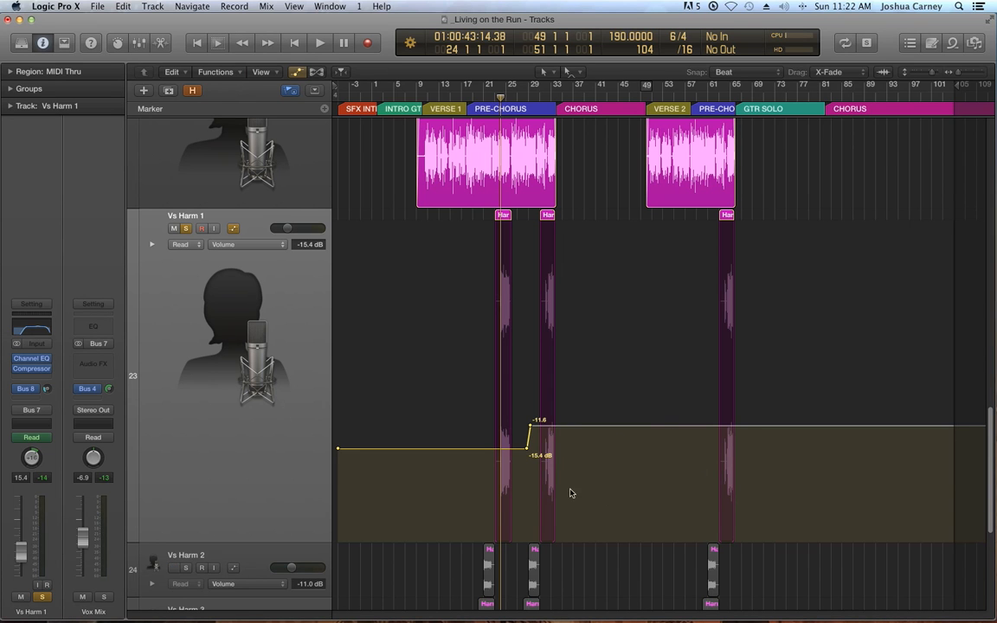
left_click_drag(552, 431, 534, 441)
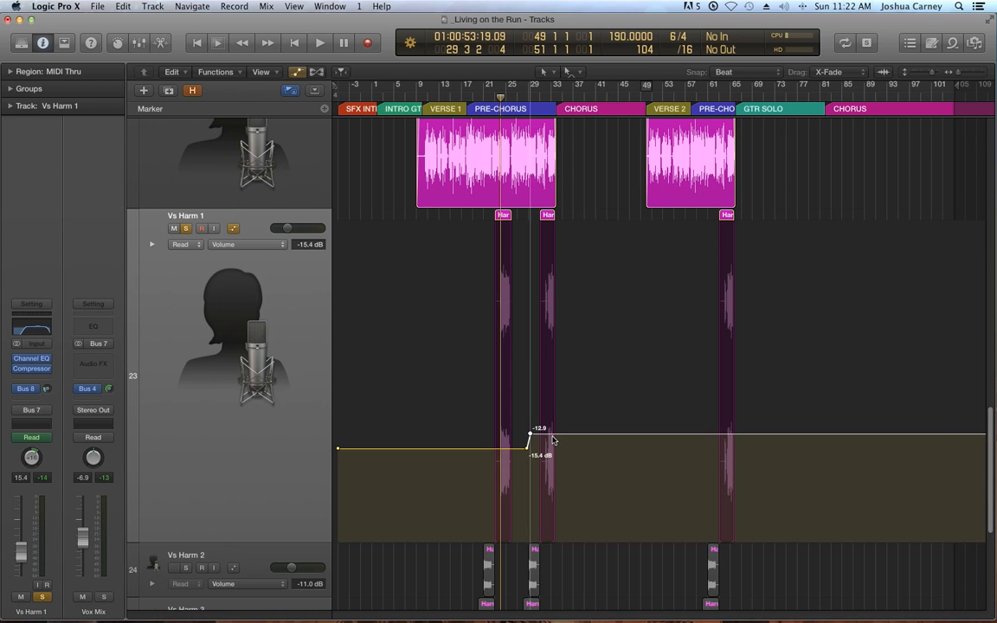
- Play the first two Vs Harm 1 passages, restarting from bar 30 for the second, to check the automated levels
key("space")
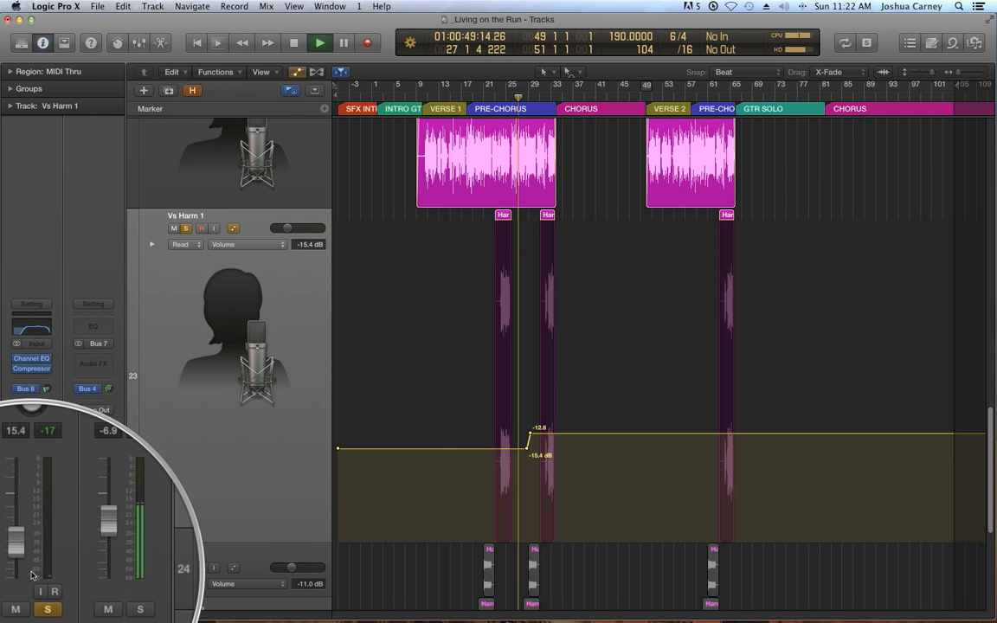
key("space")
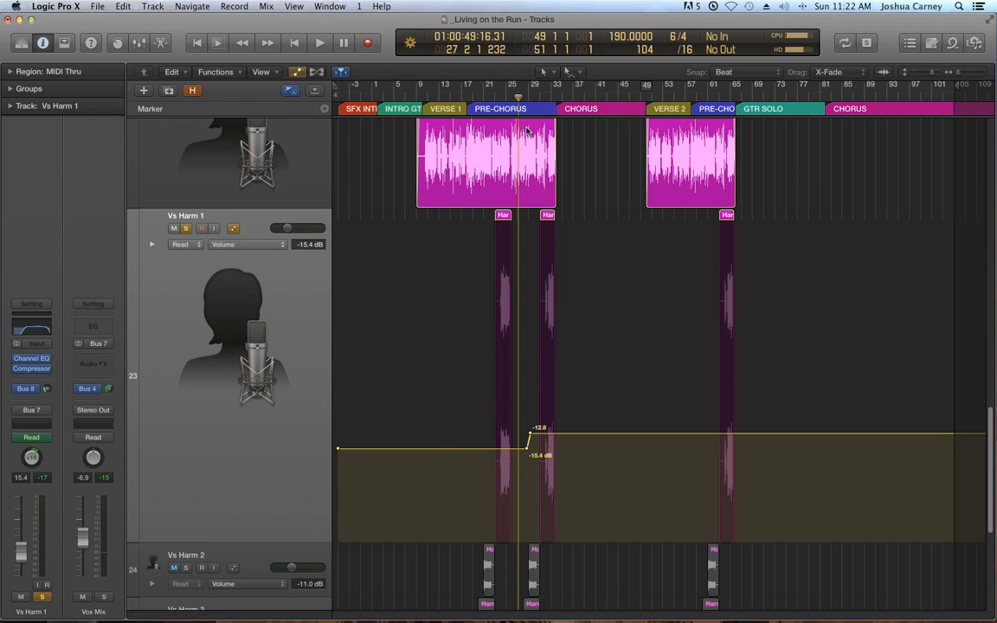
left_click(534, 98)
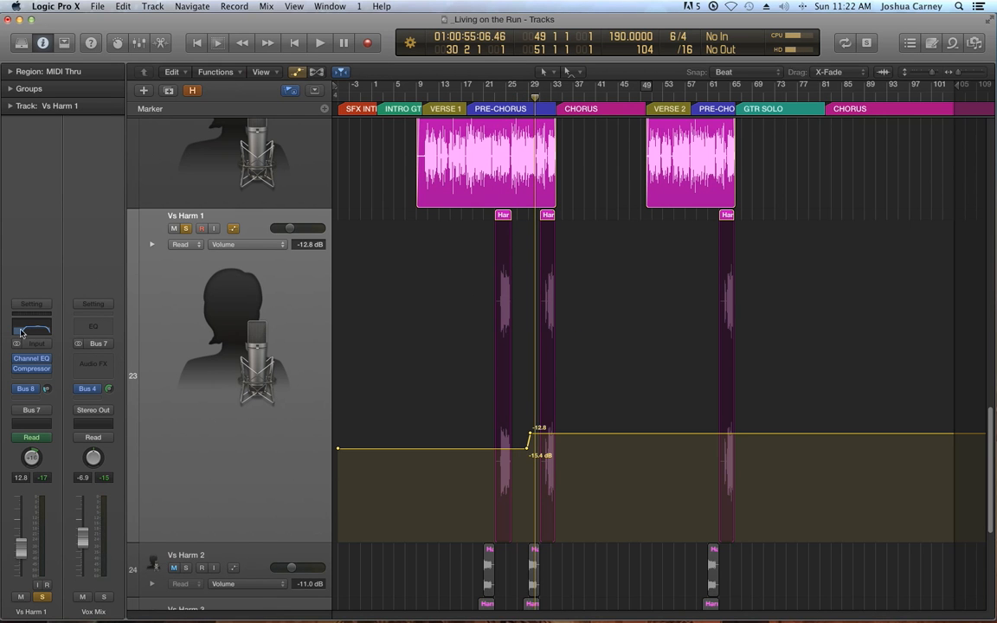
key("space")
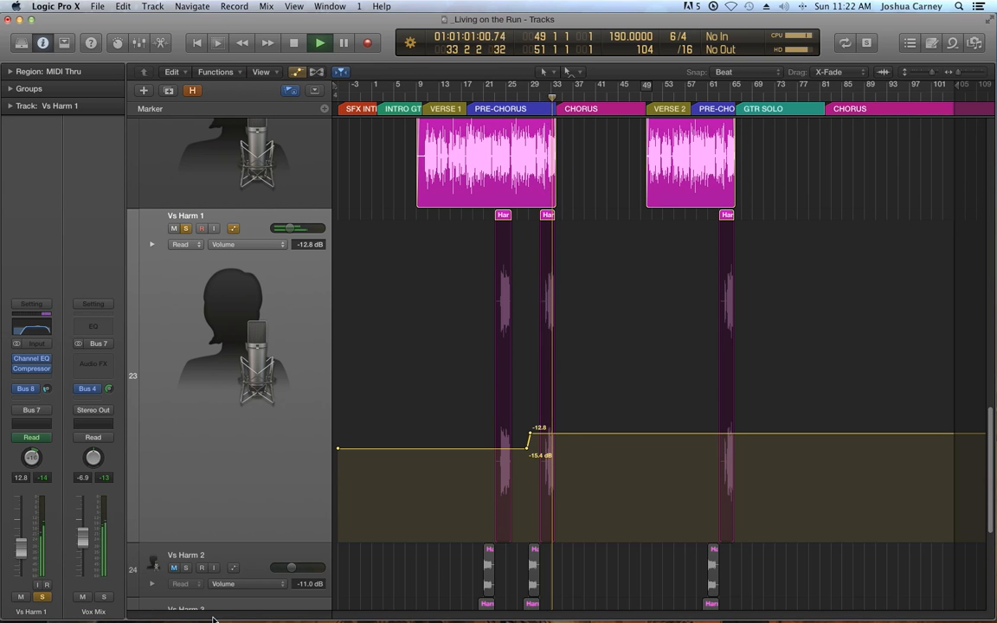
key("space")
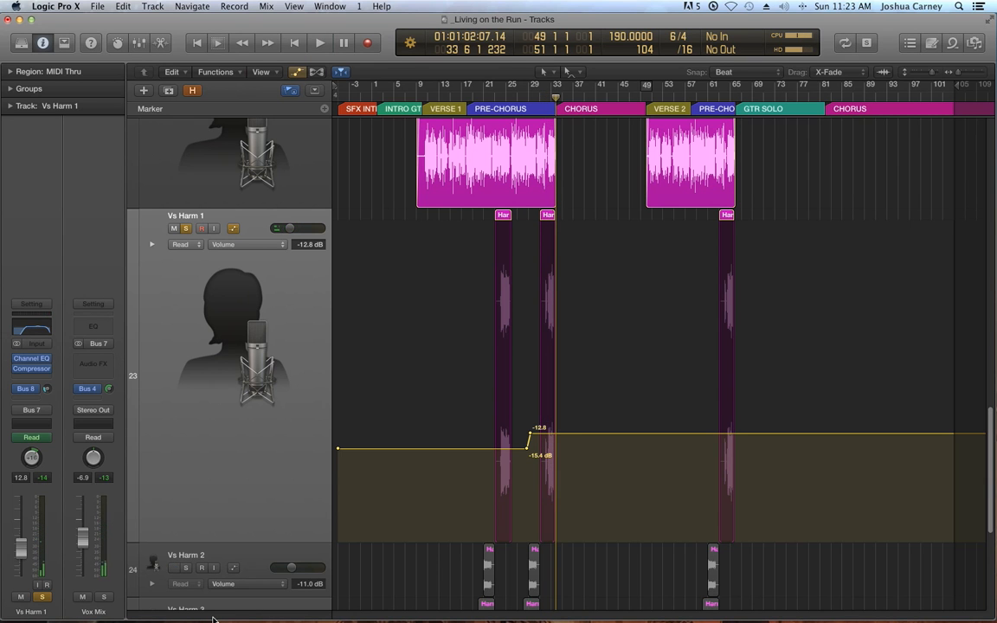
left_click(229, 381)
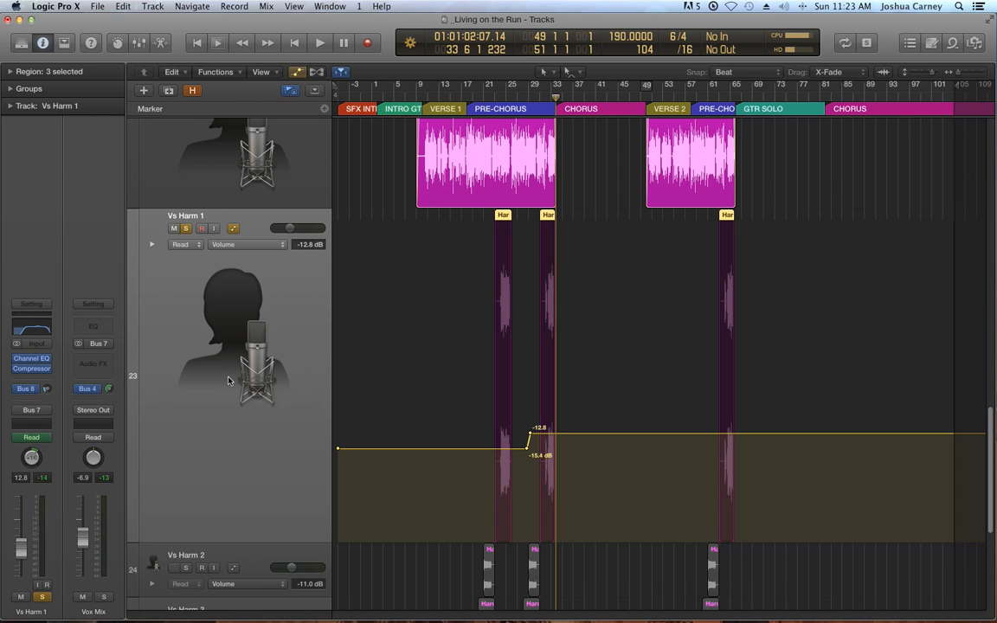
- Hide the automation, save the project, and unsolo the Ld Vox and Vs Harm 1 tracks
key("a")
key("super+s")
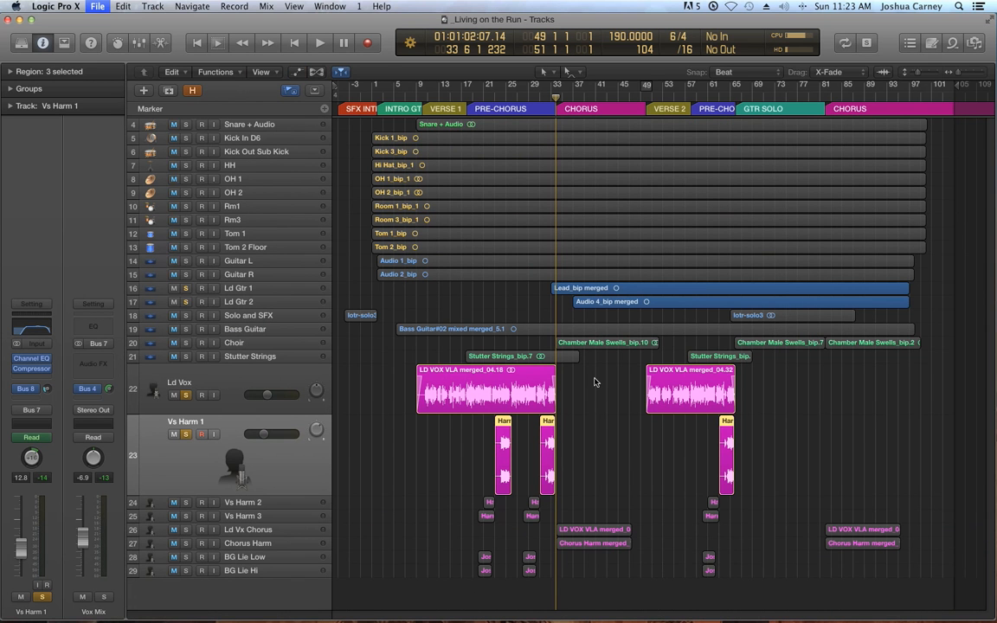
left_click(186, 395)
left_click(185, 433)
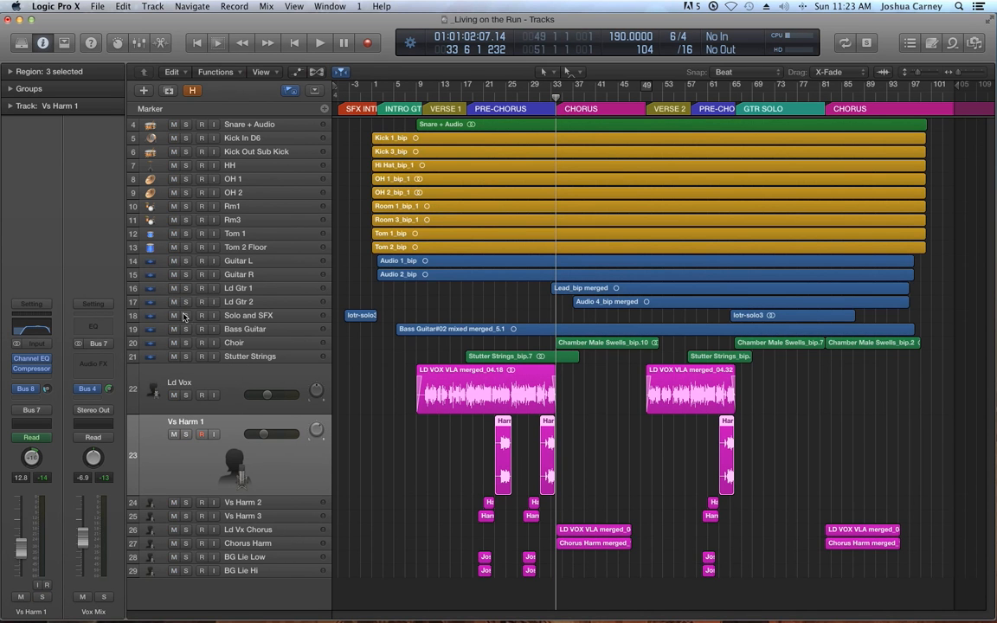
- Solo the Solo and SFX track and enlarge its lane around the end of the guitar solo
left_click(185, 315)
left_click_drag(151, 321, 174, 450)
left_click(820, 98)
key("super+Right")
key("super+Right")
key("super+Right")
key("super+Right")
left_click_drag(622, 616, 943, 620)
- Play the end of the guitar solo from bar 80 into the final chorus to hear its ring-out
left_click(559, 96)
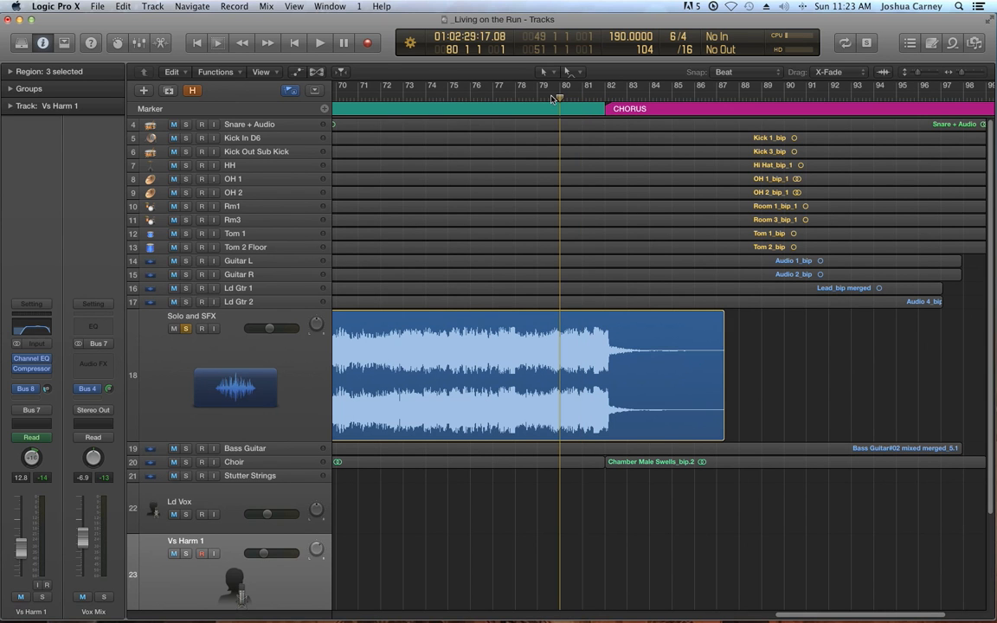
key("space")
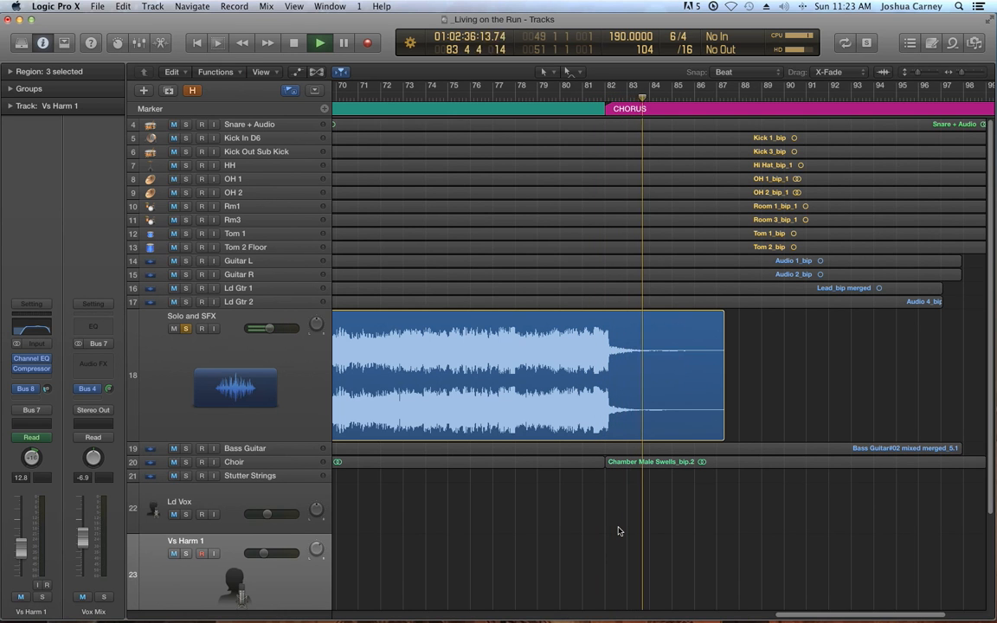
key("space")
- Place the playhead at the start of the final chorus and fill the view with the Solo and SFX track, showing its automation lane
key("super+Right")
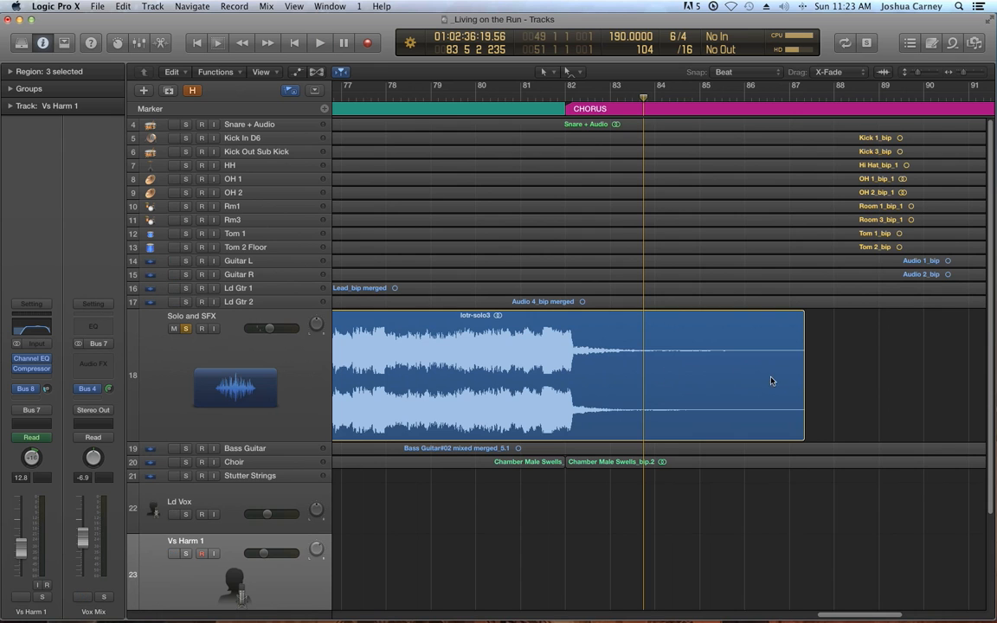
left_click(286, 444)
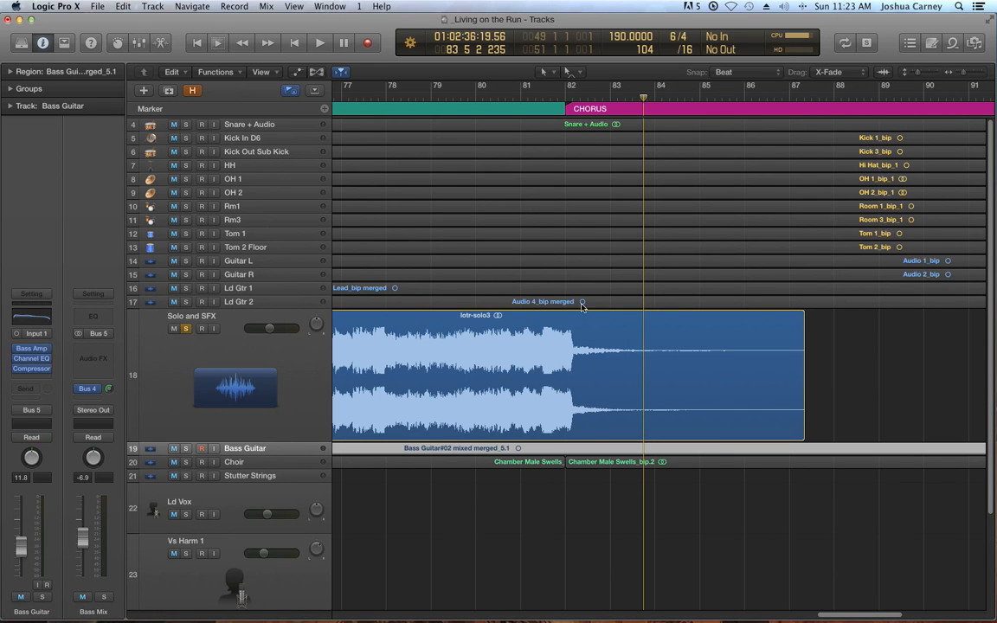
left_click(563, 95)
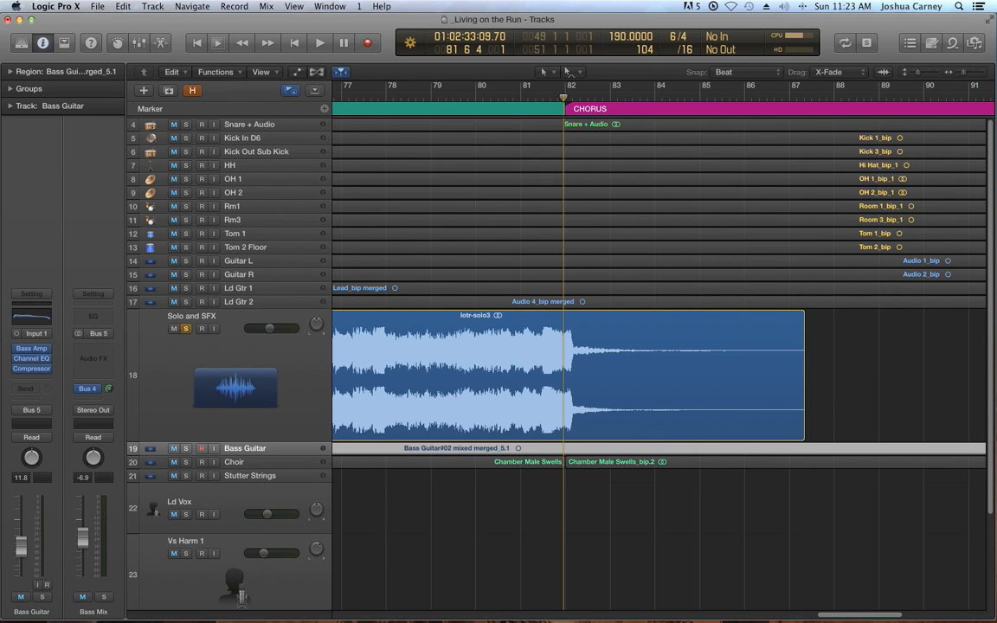
left_click(985, 73)
left_click(985, 73)
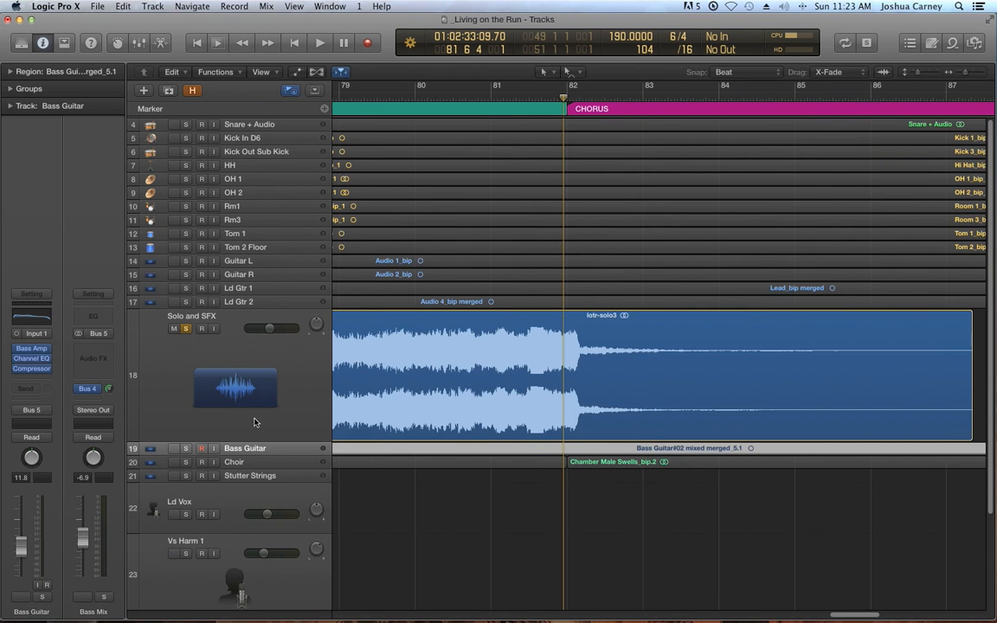
left_click(202, 397)
key("z")
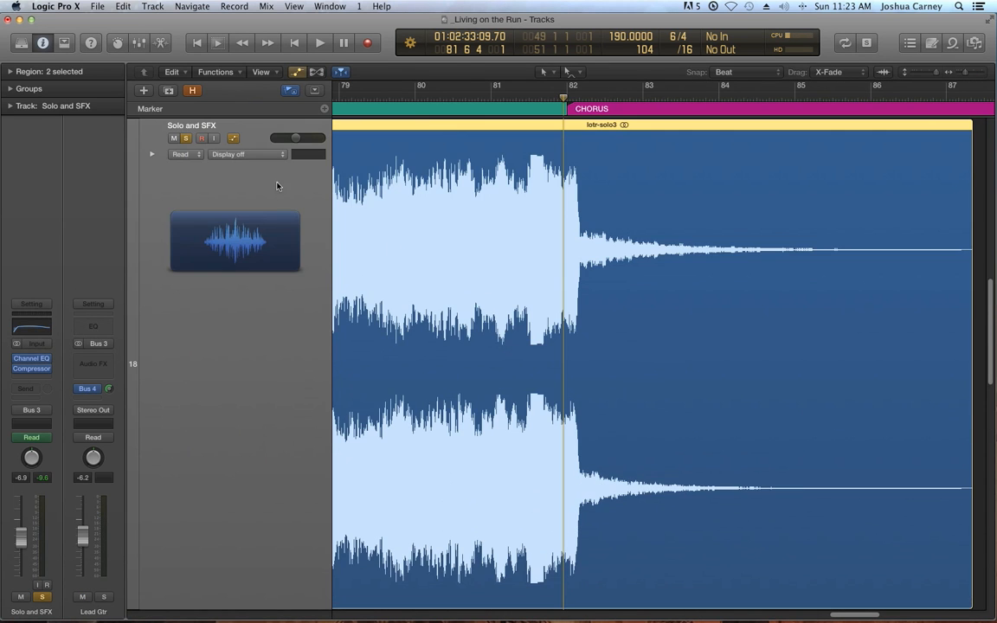
- Set the Solo and SFX track's displayed automation parameter to Volume
left_click(232, 157)
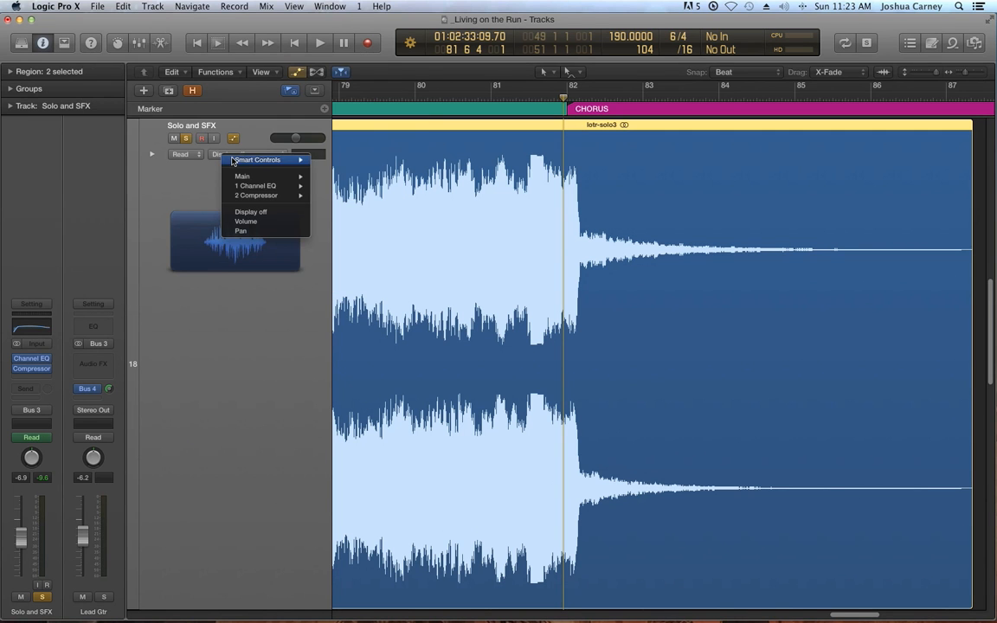
left_click(200, 188)
left_click(228, 159)
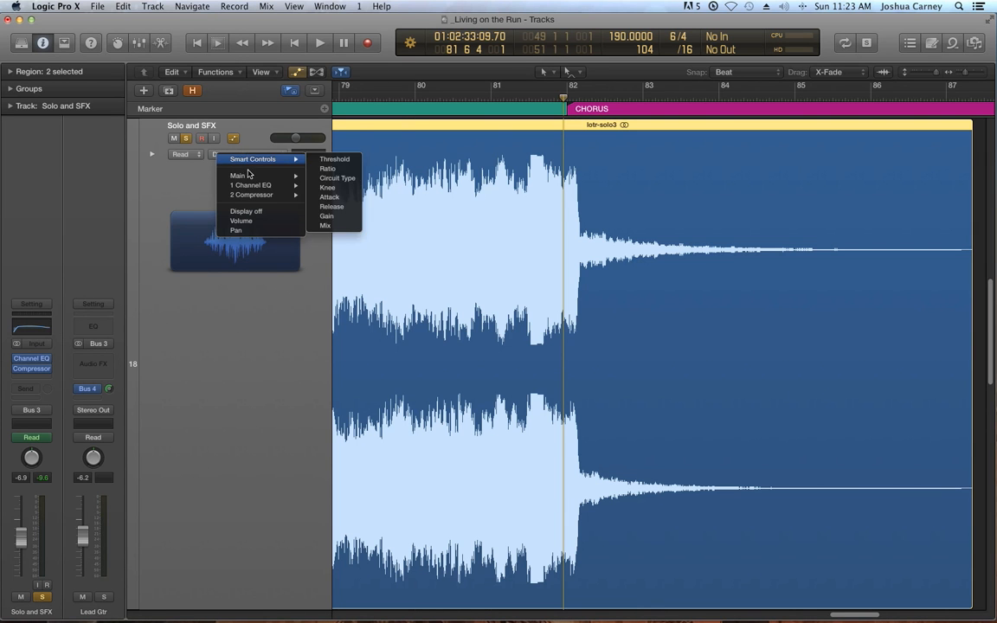
mouse_move(251, 175)
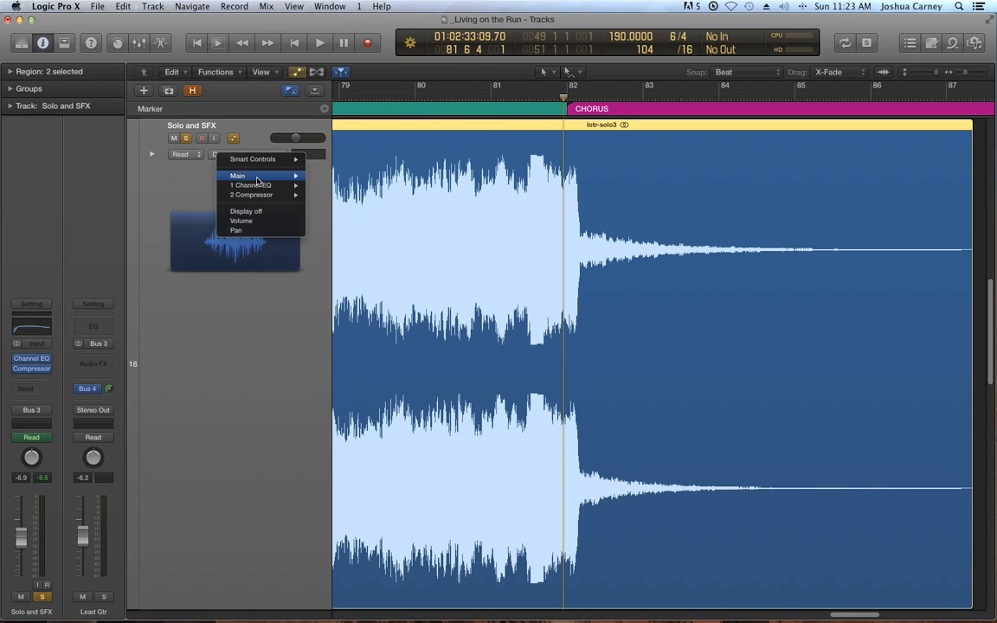
left_click(327, 176)
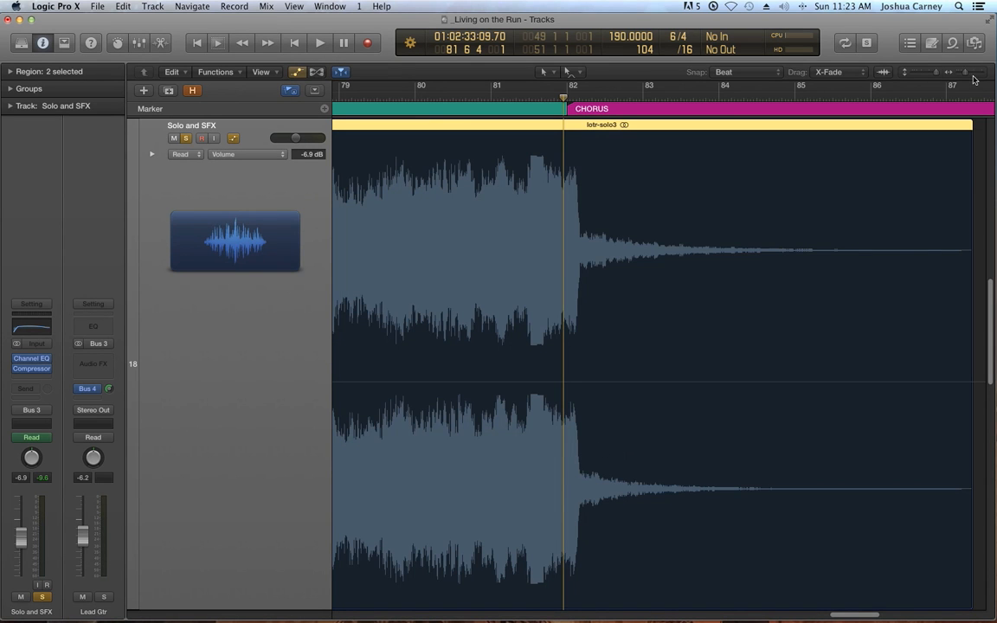
- Add Volume points at bar 82 on Solo and SFX so the level ramps from -6.9 dB up to -0.9 dB on the ring-out
left_click(975, 73)
left_click(975, 74)
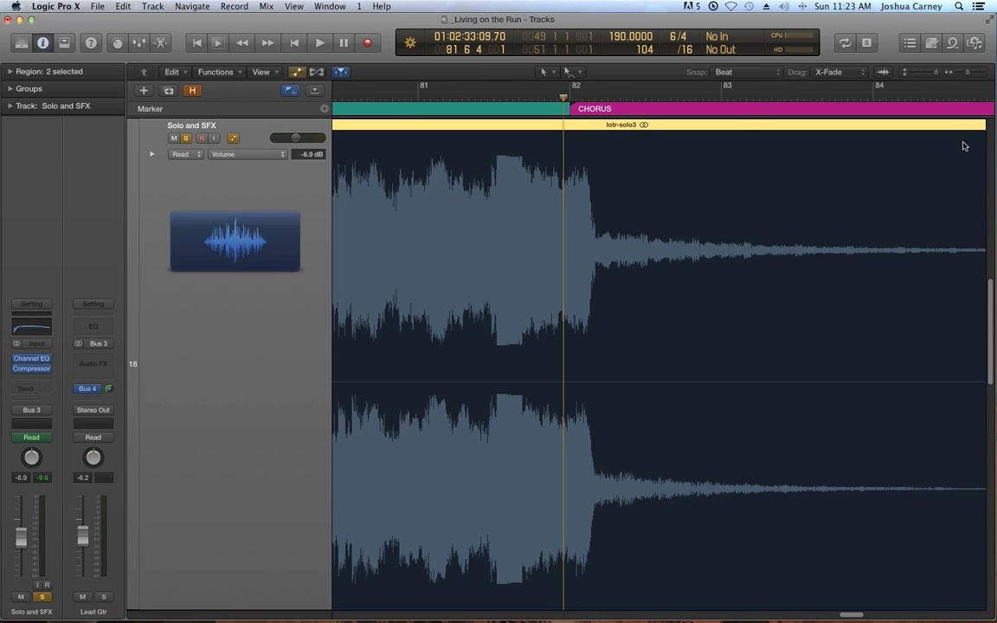
left_click(590, 386)
left_click(587, 381)
left_click(598, 382)
left_click_drag(668, 385, 682, 288)
left_click(586, 384)
left_click_drag(585, 381, 574, 381)
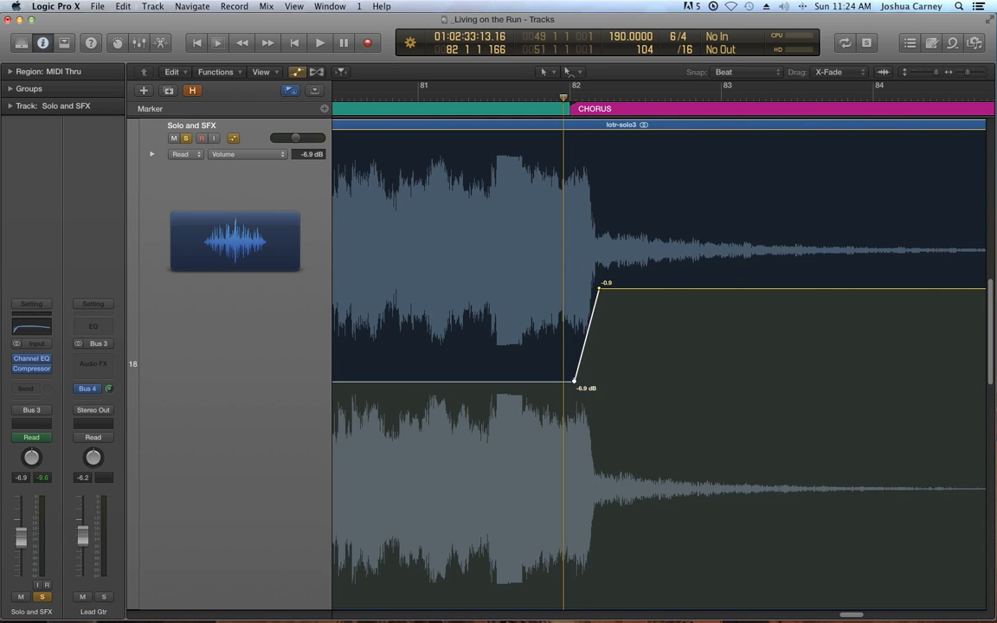
- Play from just before bar 81 to the end of the lotr-solo3 region to check the raised ring-out
left_click(386, 98)
key("space")
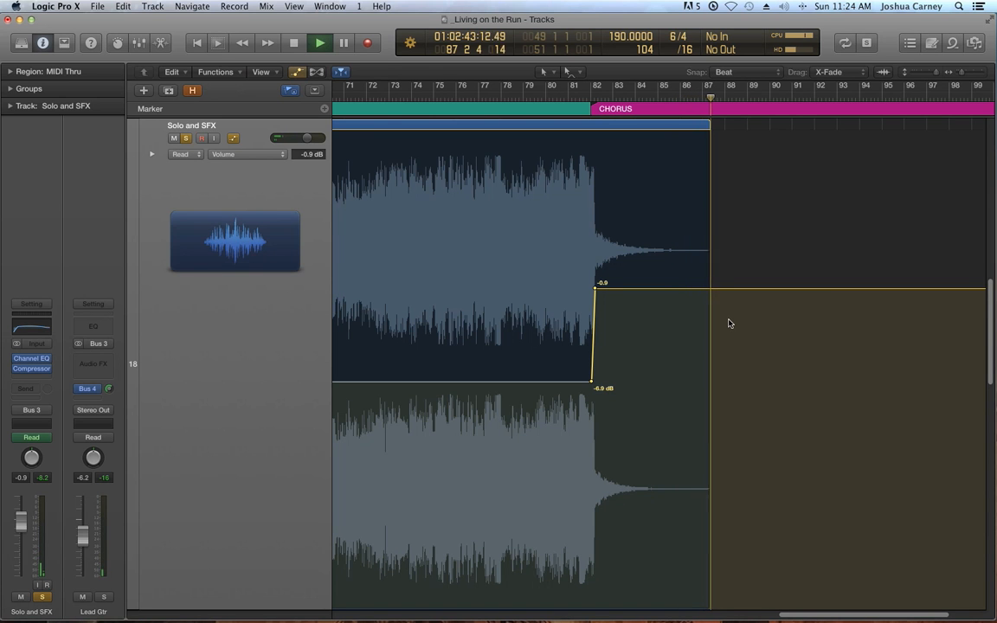
key("space")
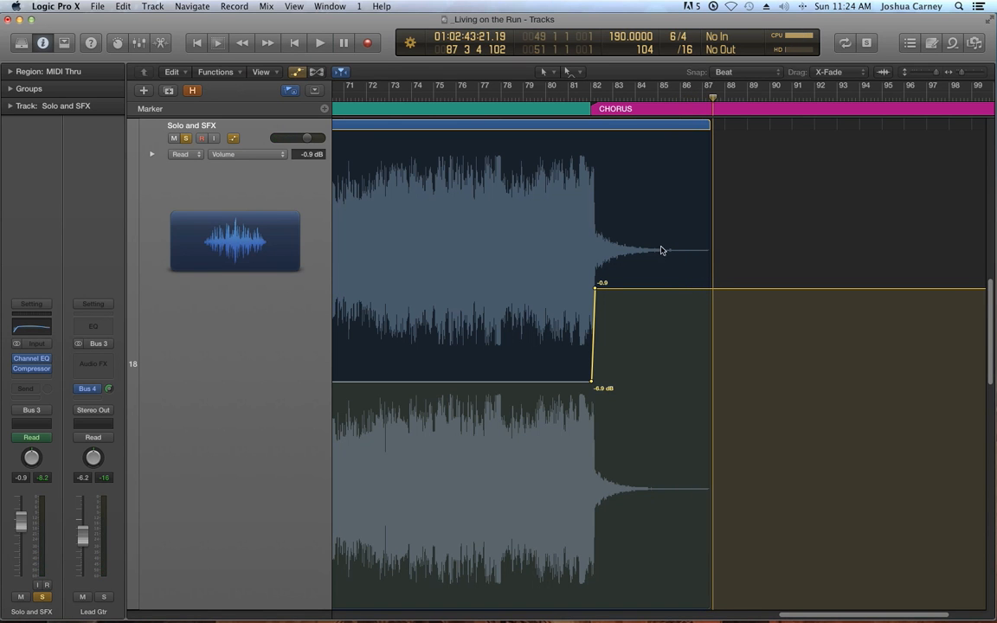
- Fade the Solo and SFX Volume from -0.9 dB after bar 85 to silence at the region's end, deleting the point that follows
left_click(672, 289)
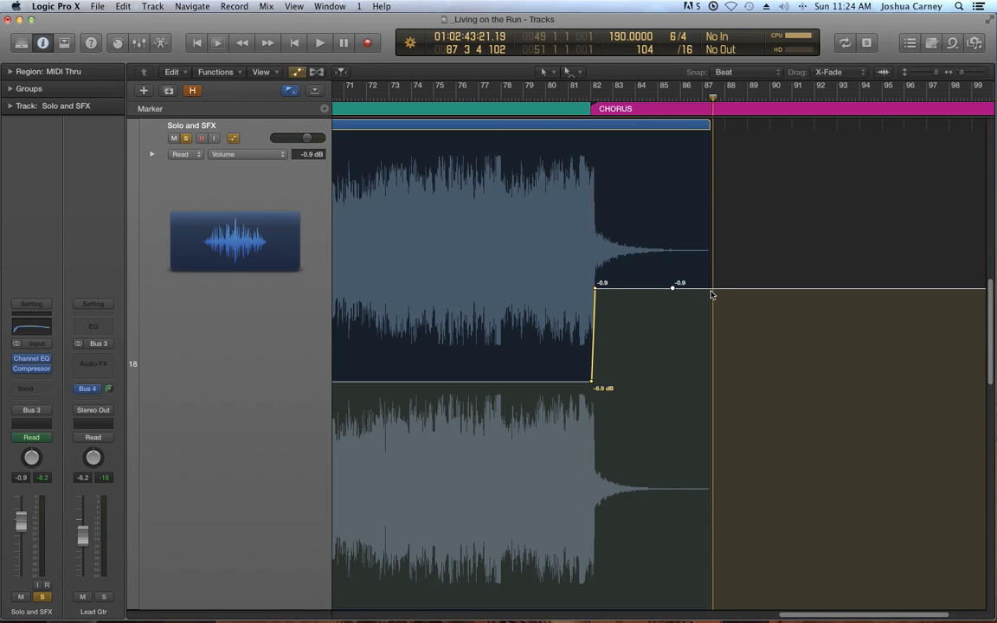
left_click(711, 293)
left_click_drag(710, 289, 706, 620)
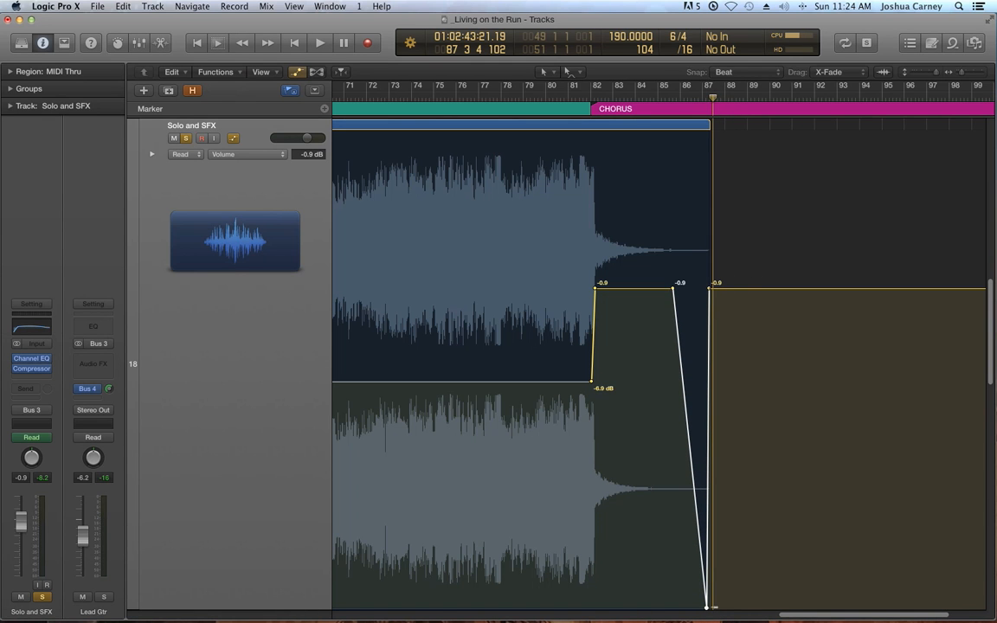
left_click_drag(709, 286, 734, 310)
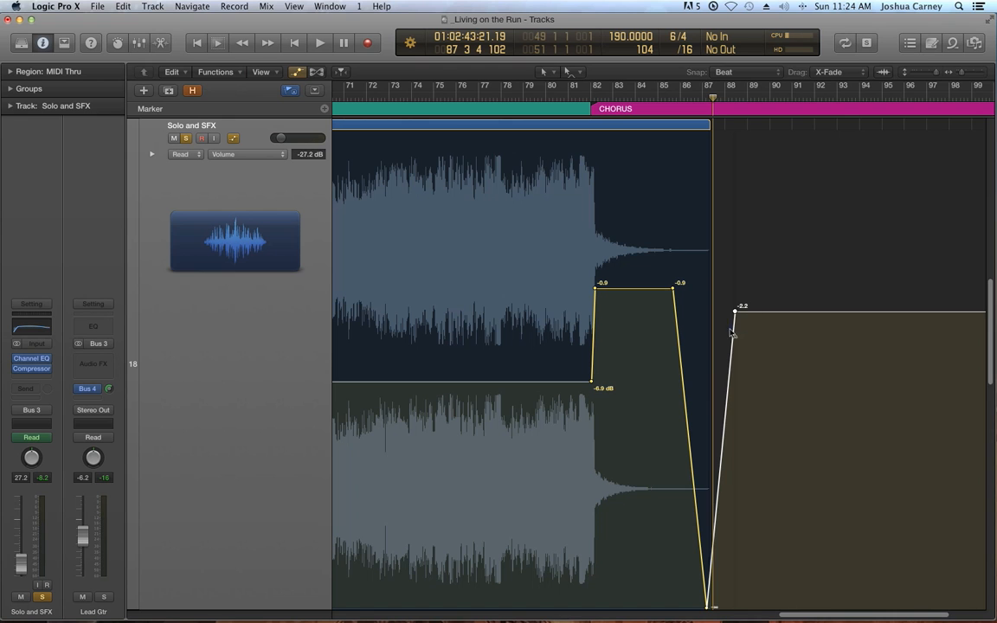
key("BackSpace")
left_click_drag(962, 72, 973, 72)
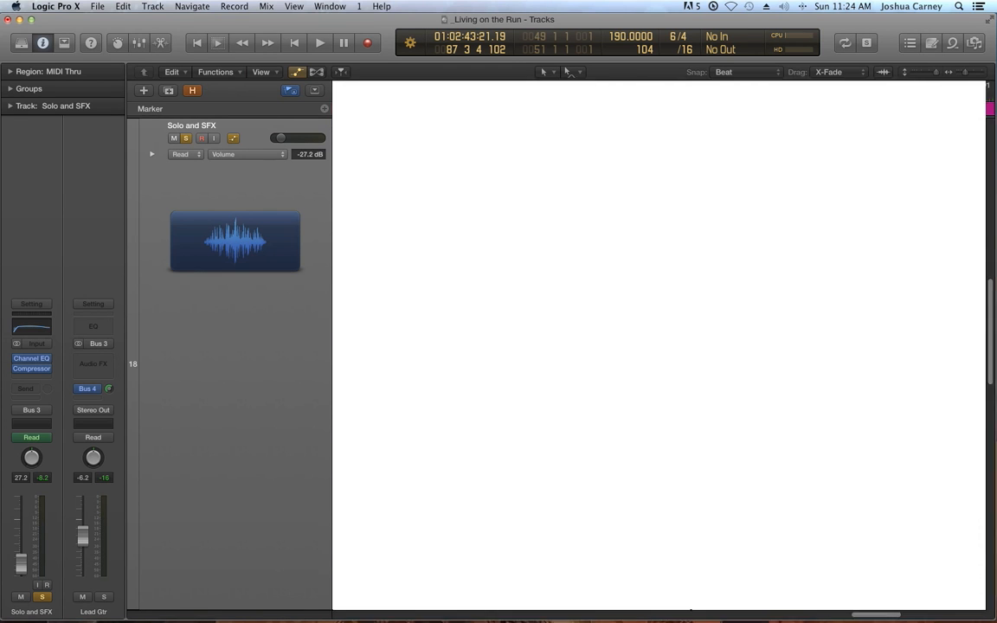
left_click_drag(690, 609, 697, 608)
- Hide the automation, unsolo Solo and SFX, and save the project with track heights reset and the whole song in view
key("a")
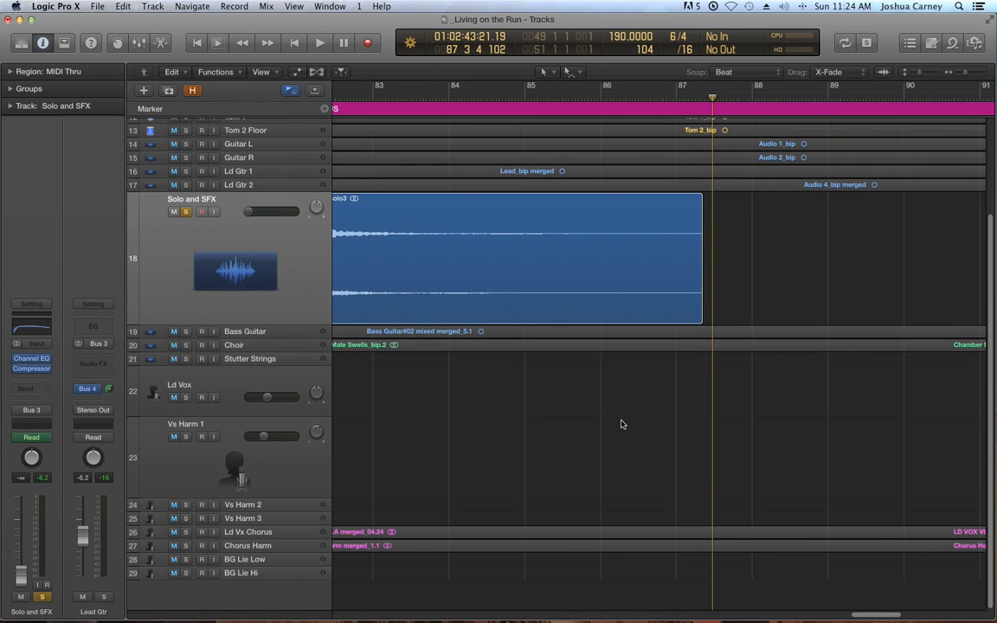
left_click(186, 212)
key("ctrl+z")
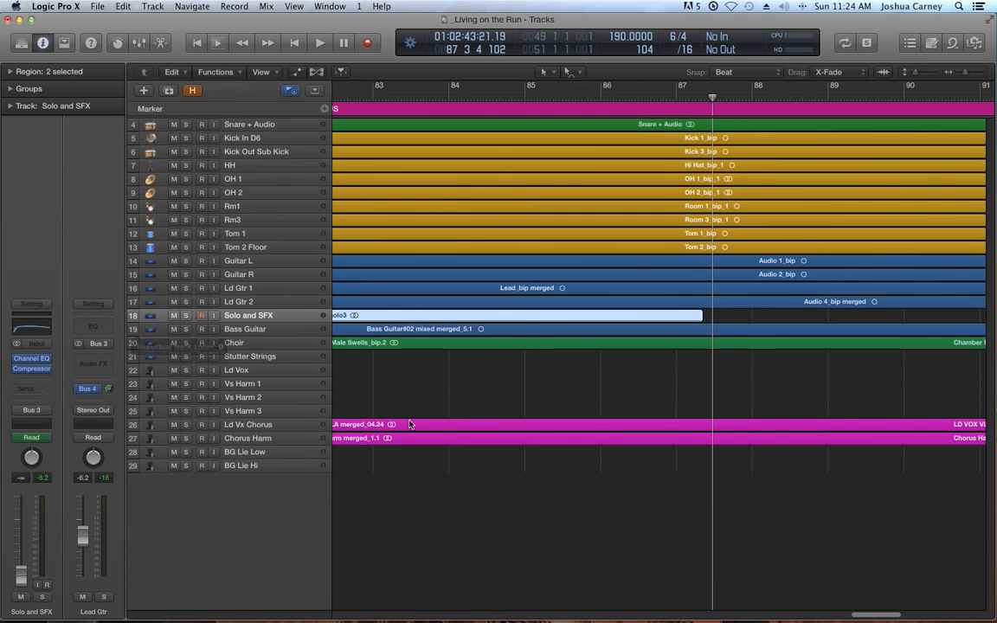
left_click(436, 401)
key("z")
key("super+s")
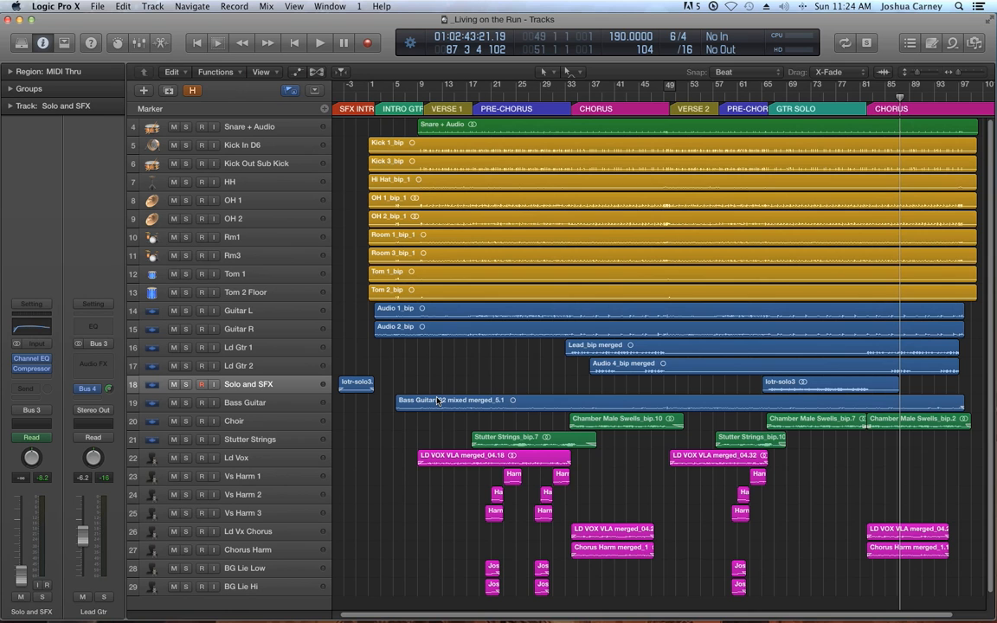